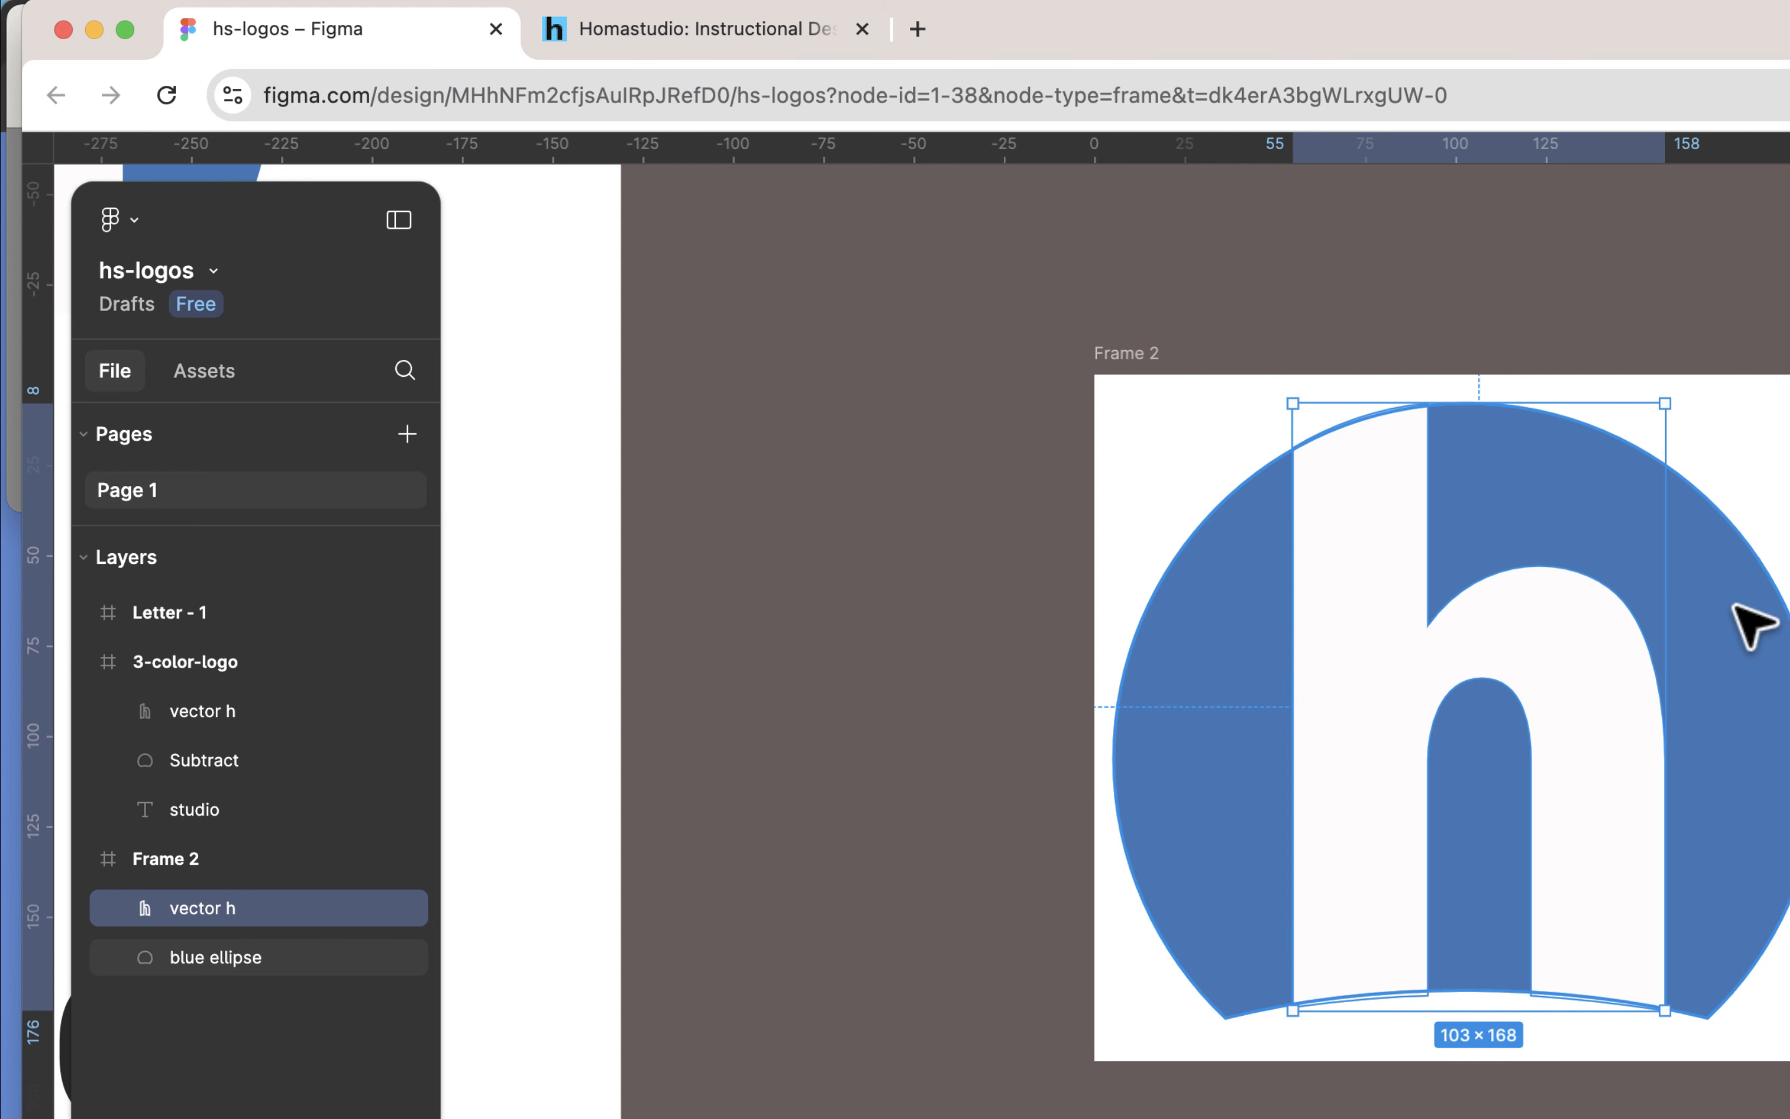
# Step: Examine the vector h and blue ellipse in Frame 2 and compare them with the white logo on the homastudio website
pyautogui.click(1752, 624)
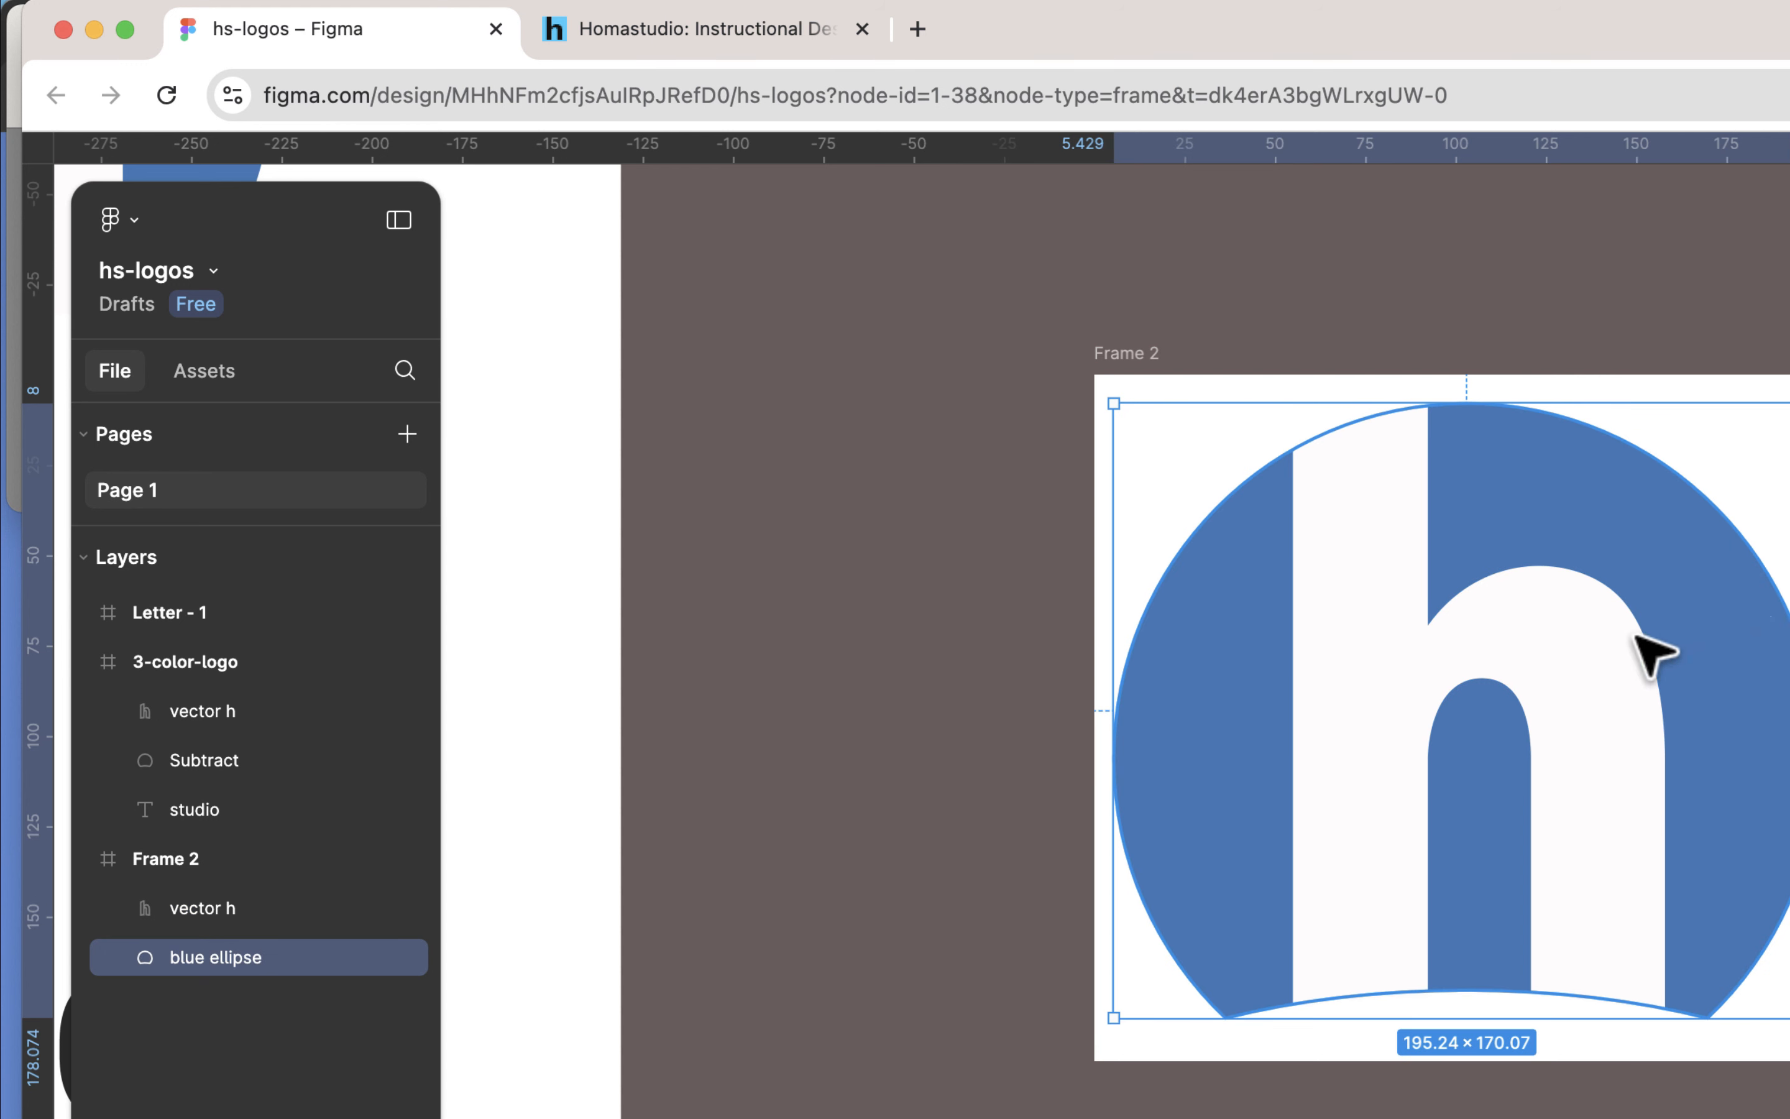
pyautogui.click(1392, 551)
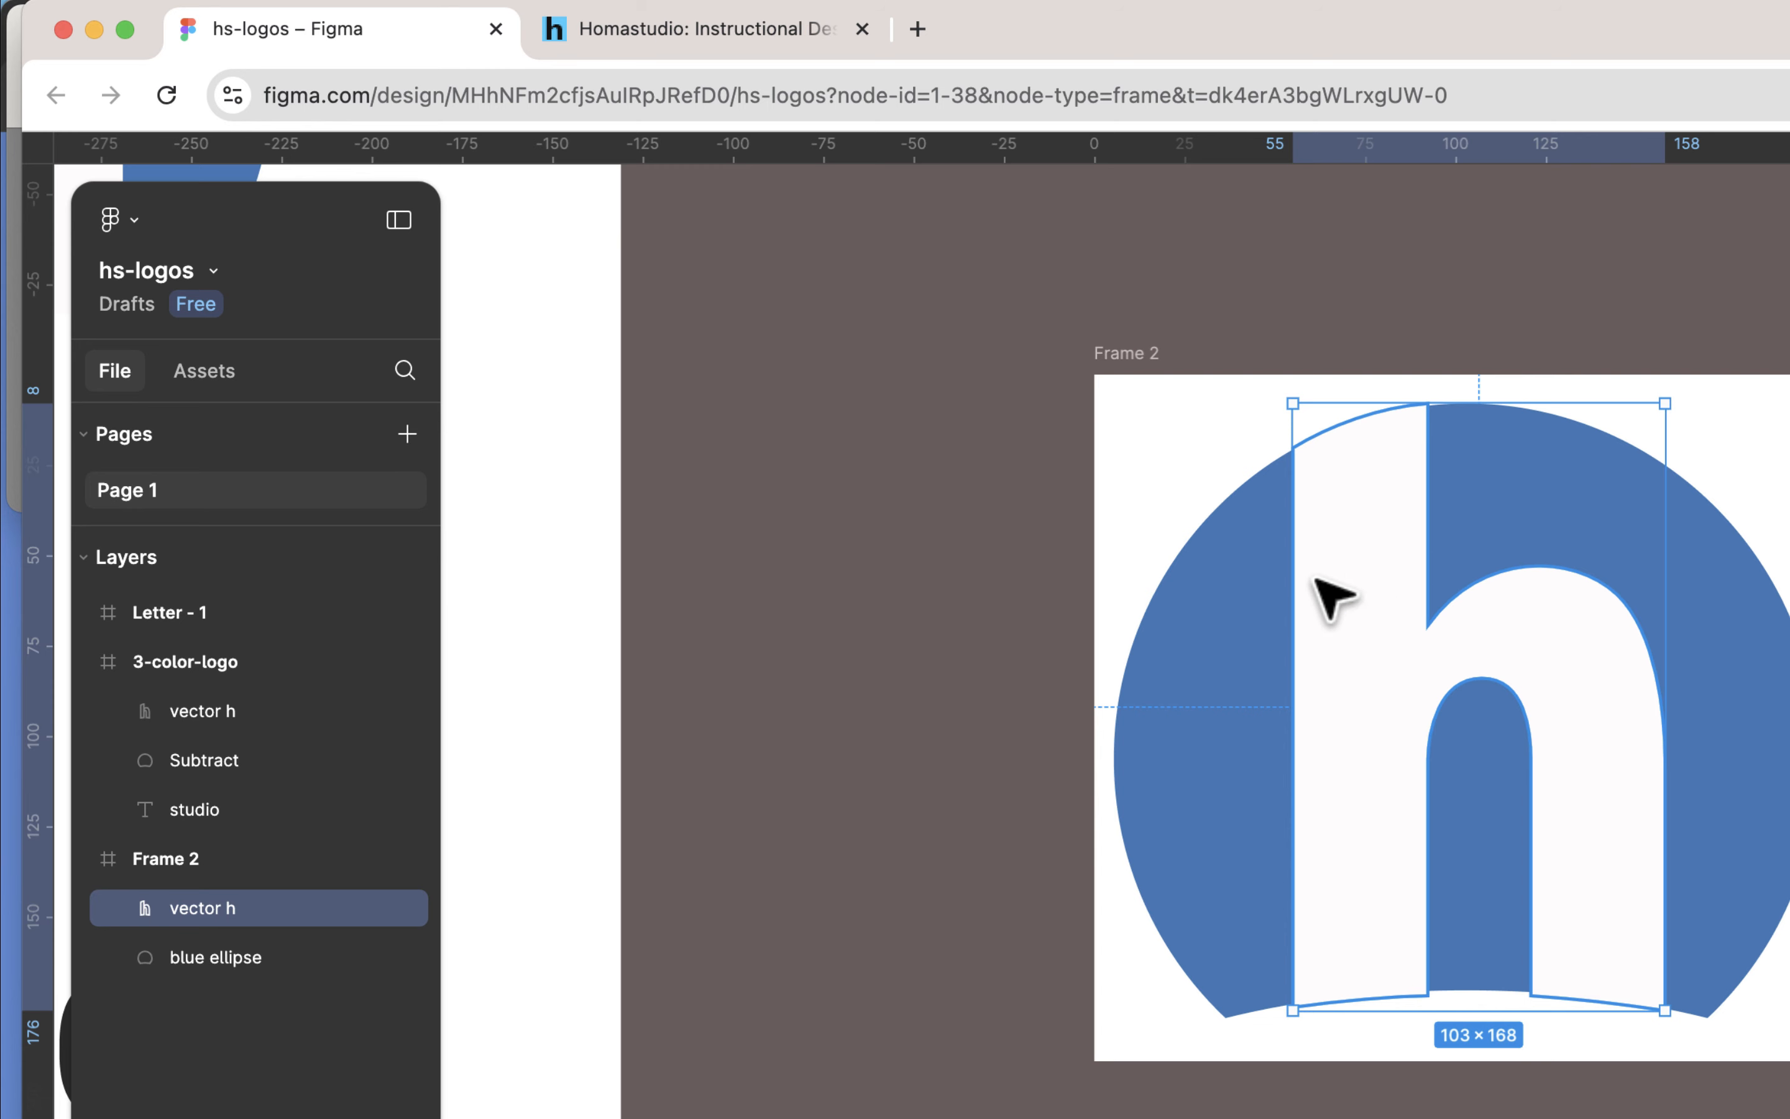
pyautogui.click(1246, 595)
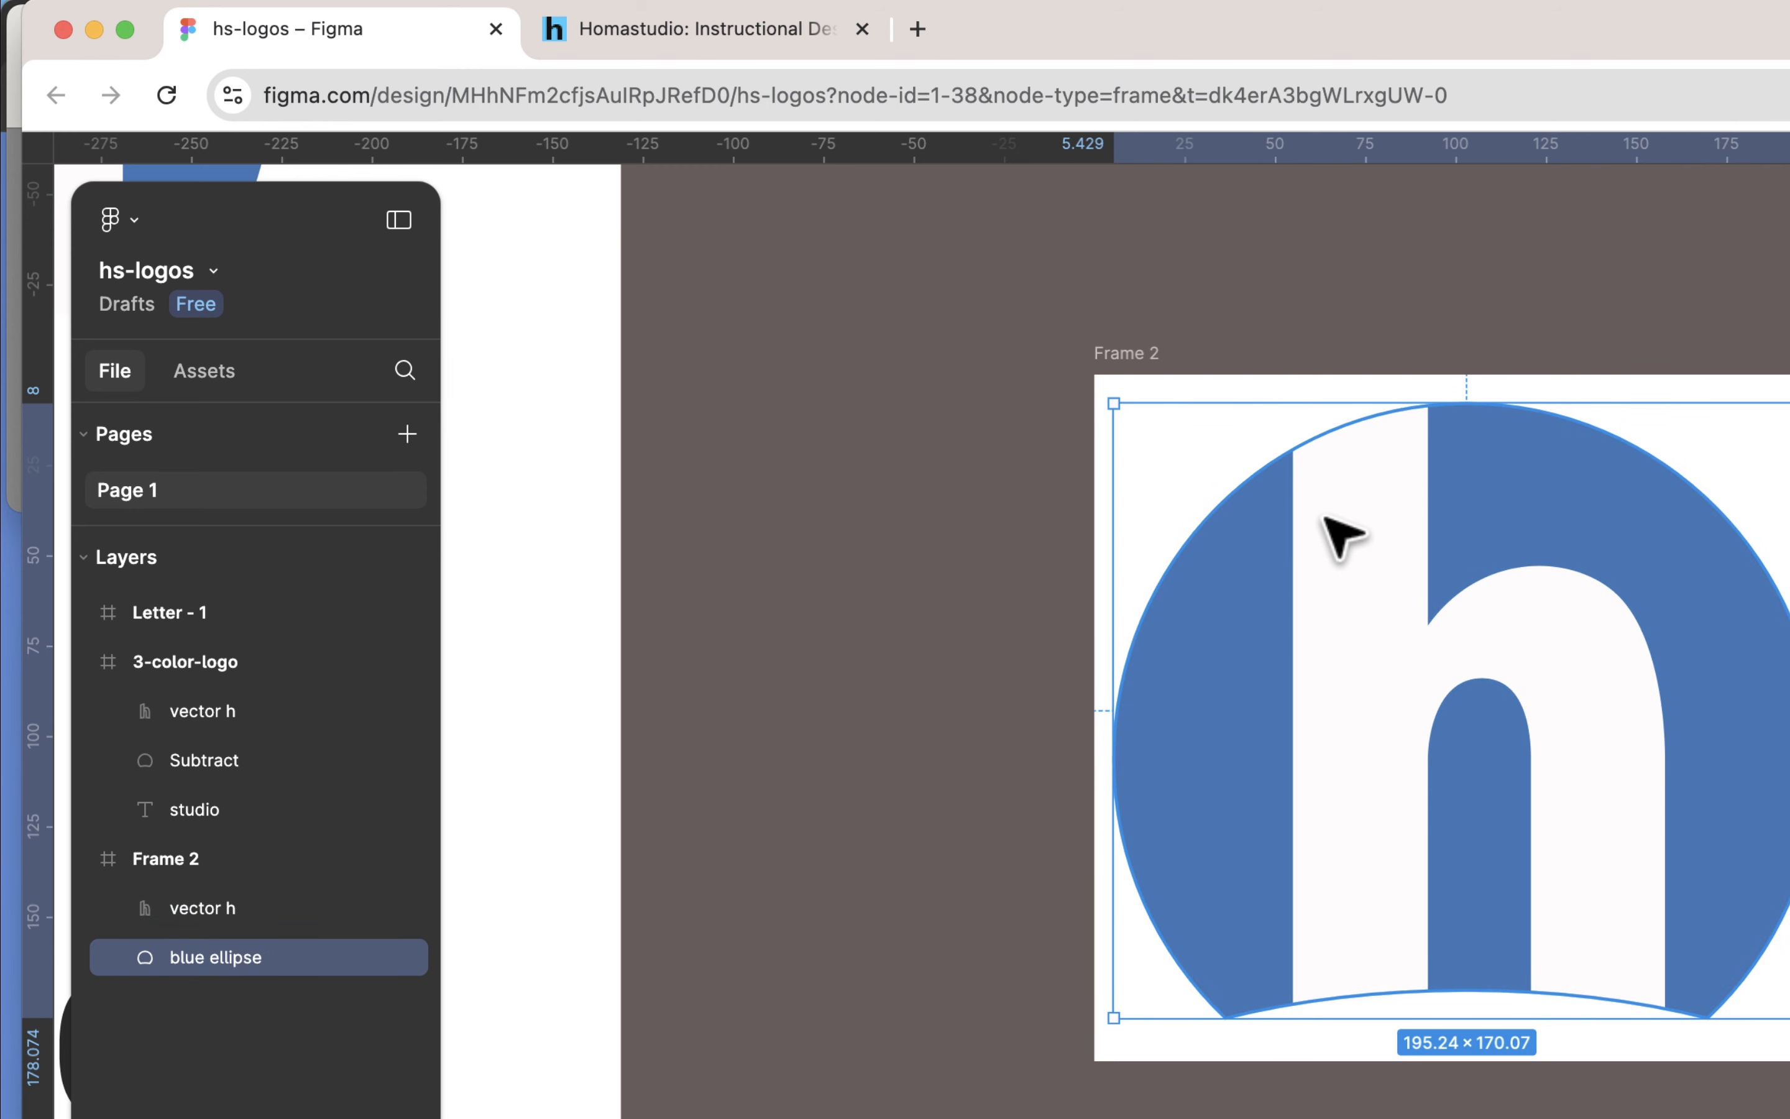
pyautogui.click(1369, 524)
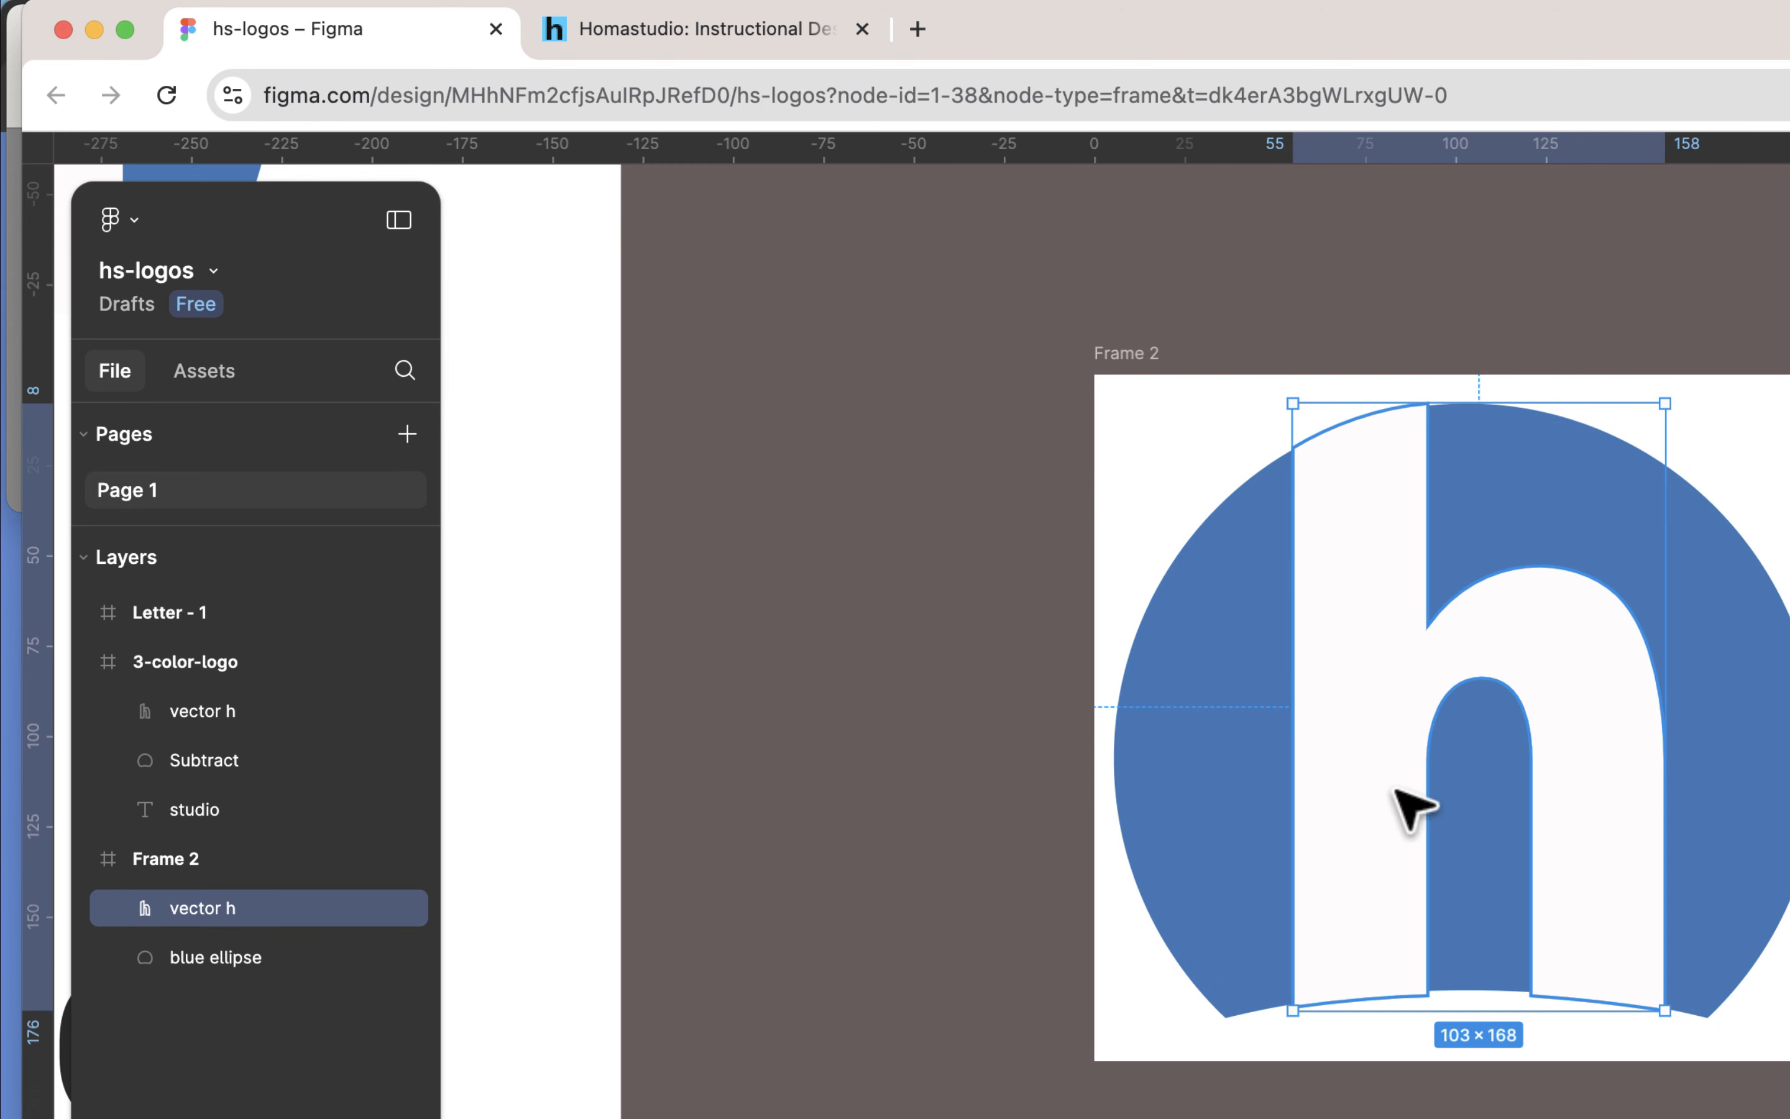
pyautogui.click(747, 37)
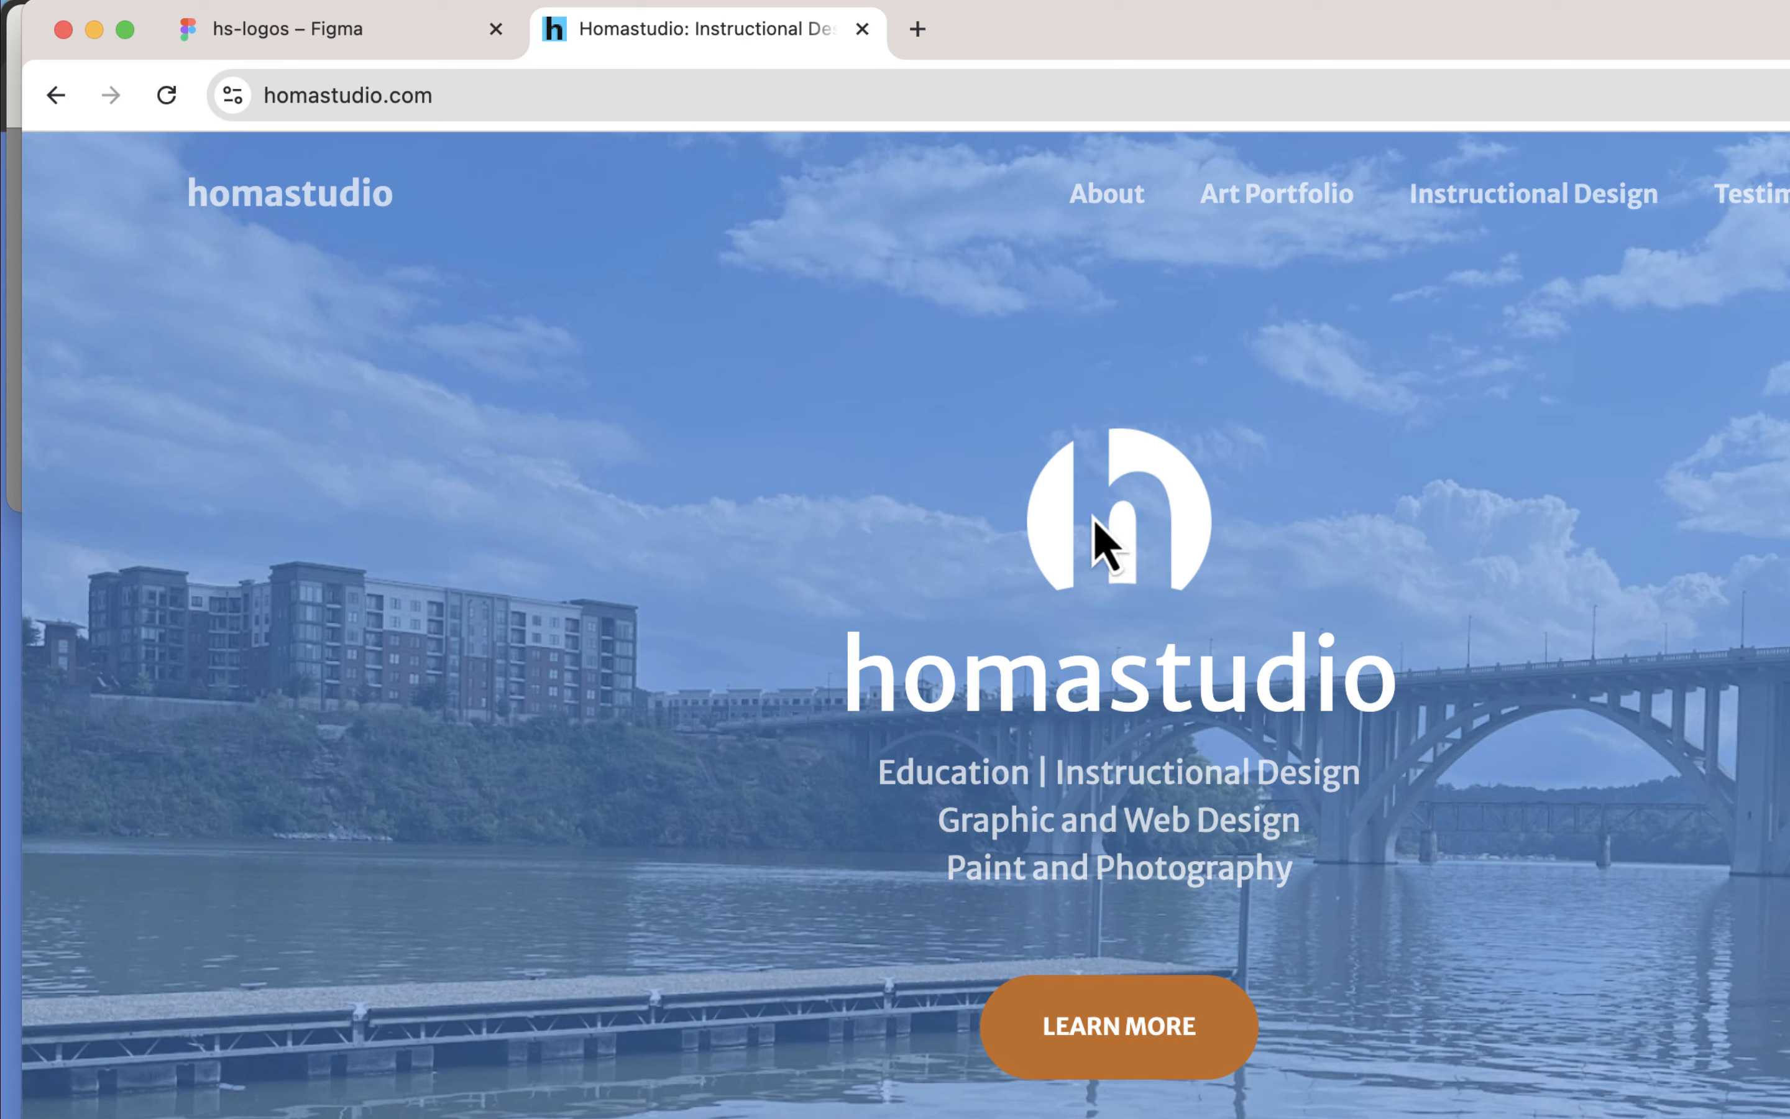
pyautogui.click(436, 33)
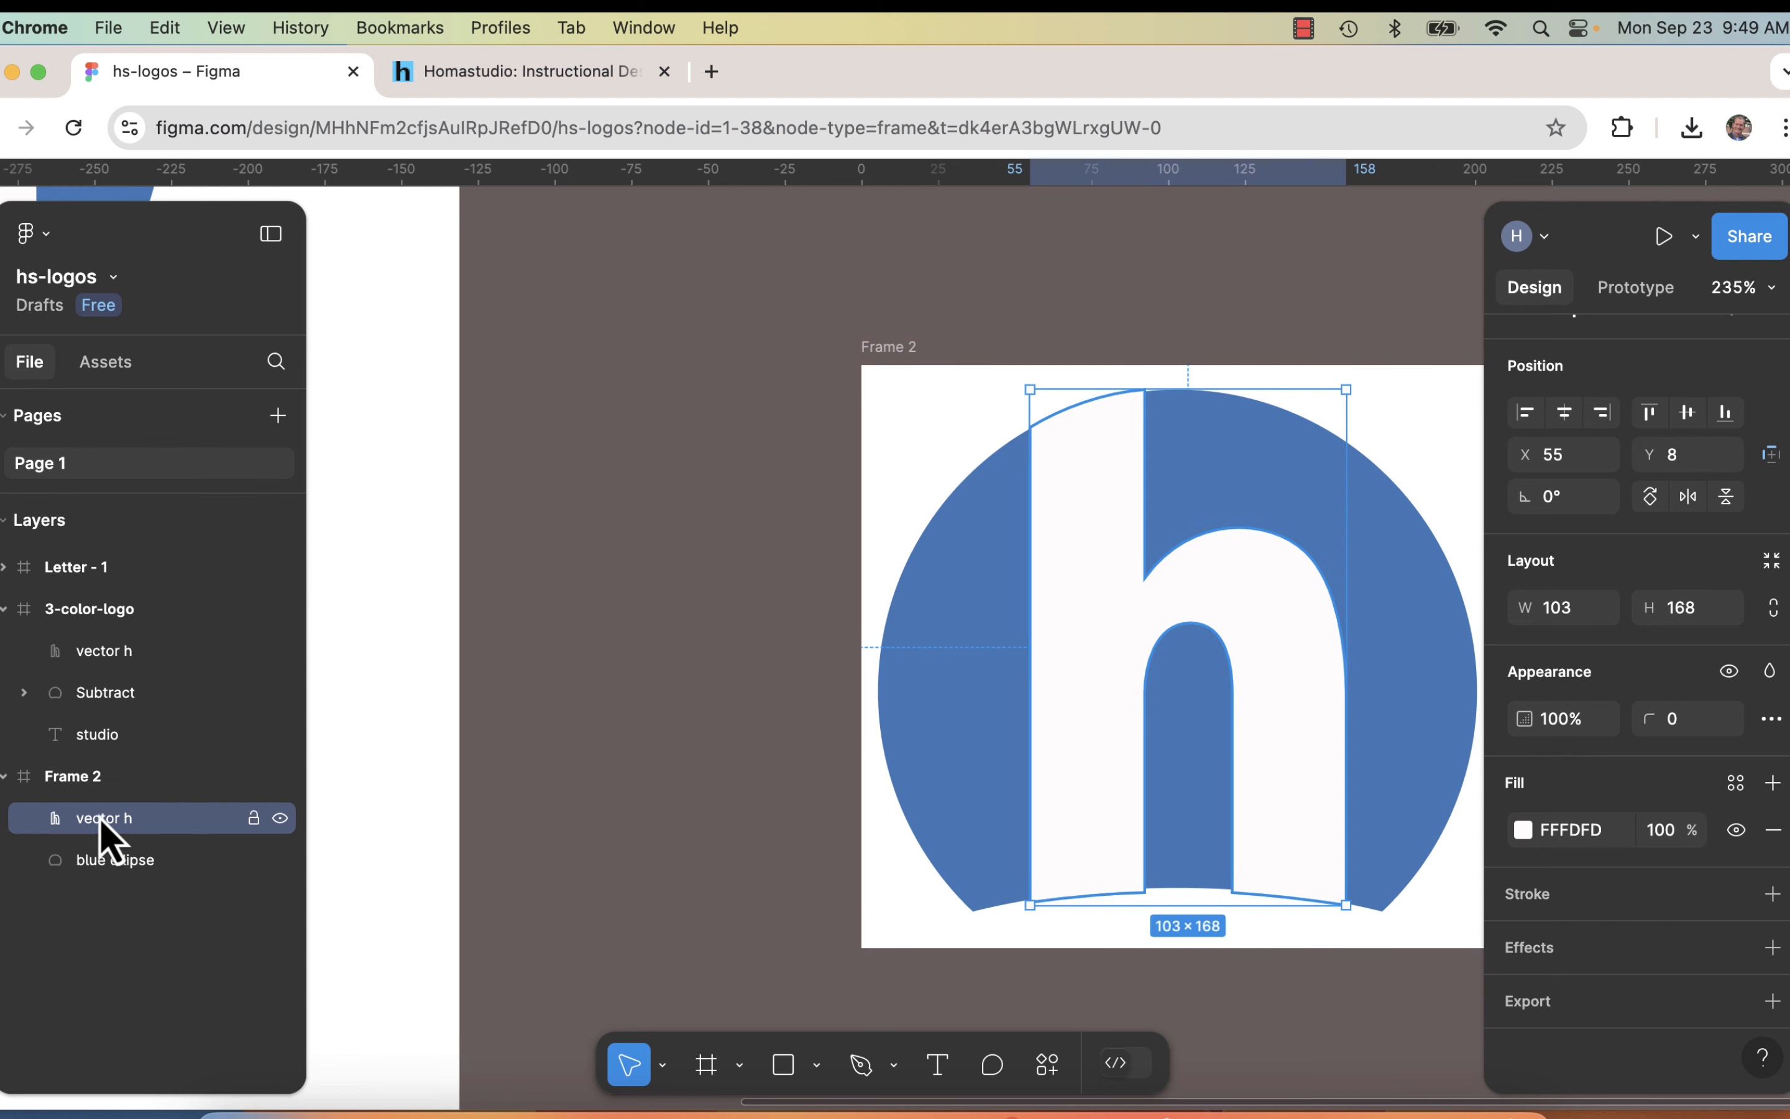
# Step: Rename Frame 2 as white-logo
pyautogui.doubleClick(96, 775)
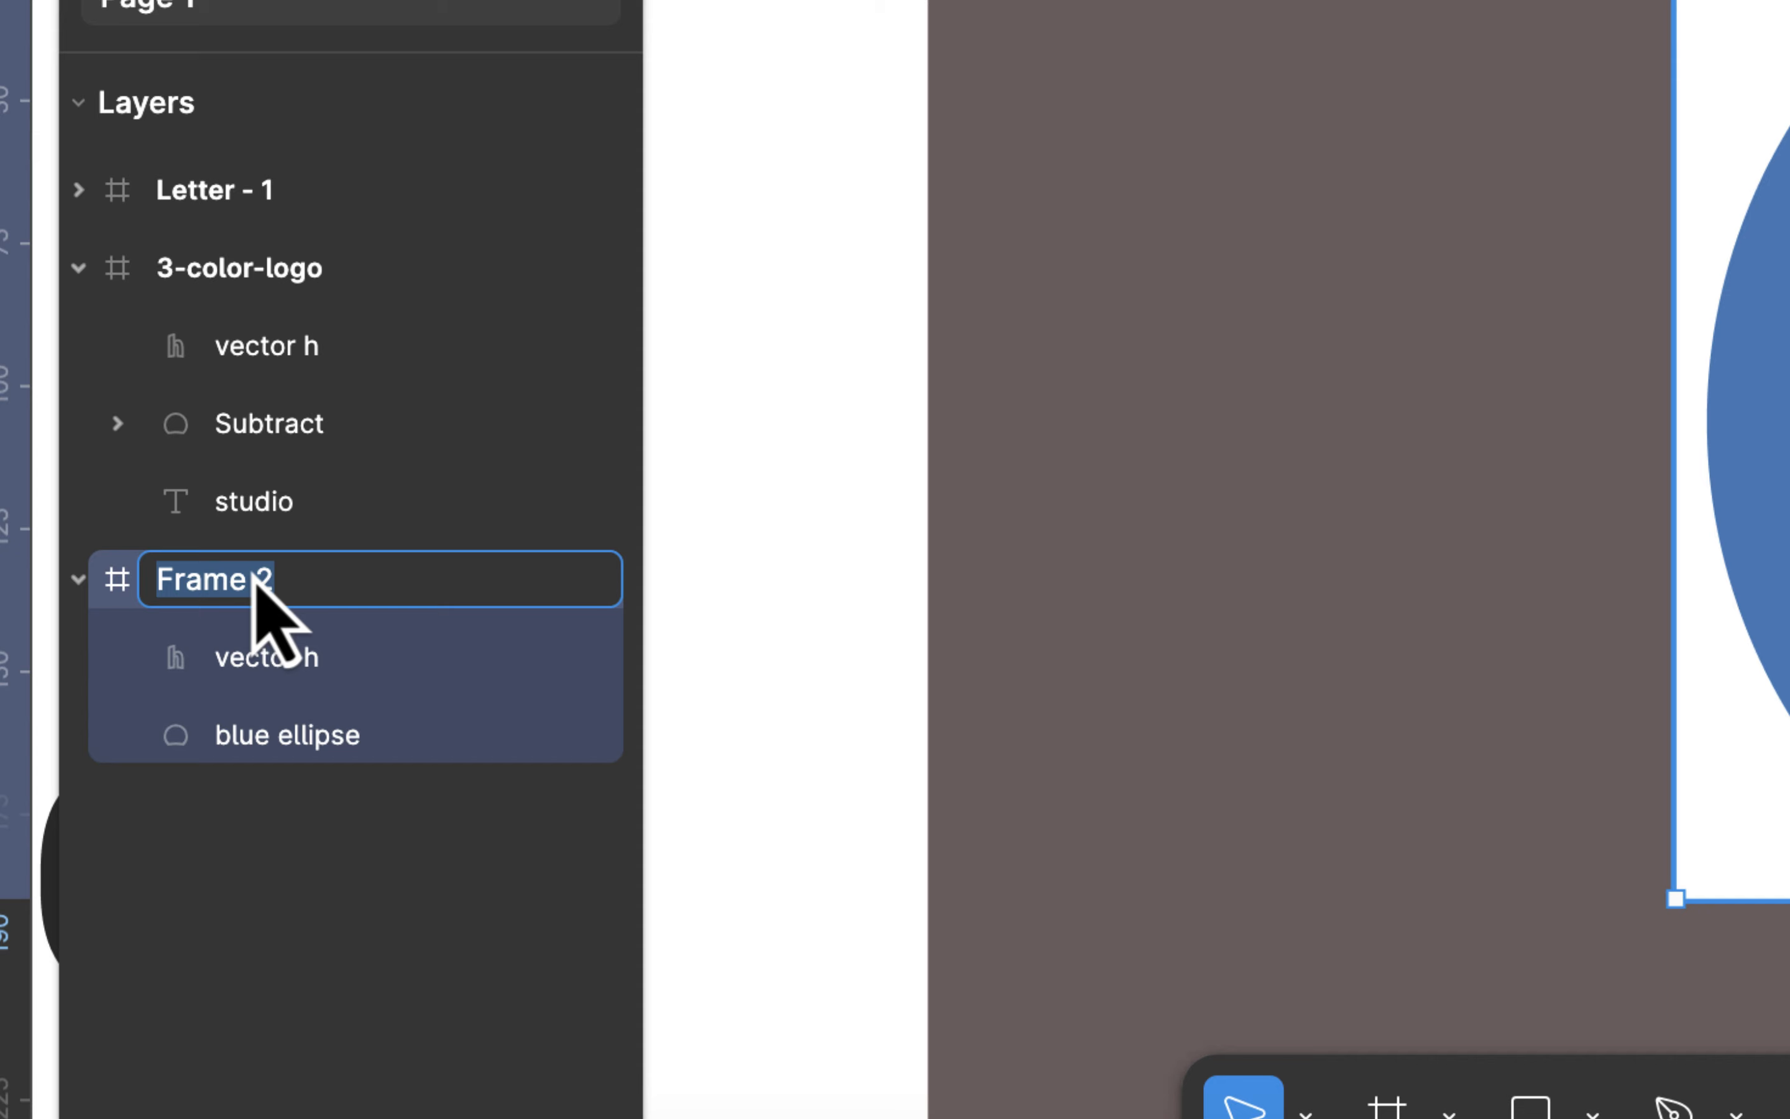
pyautogui.write('wh')
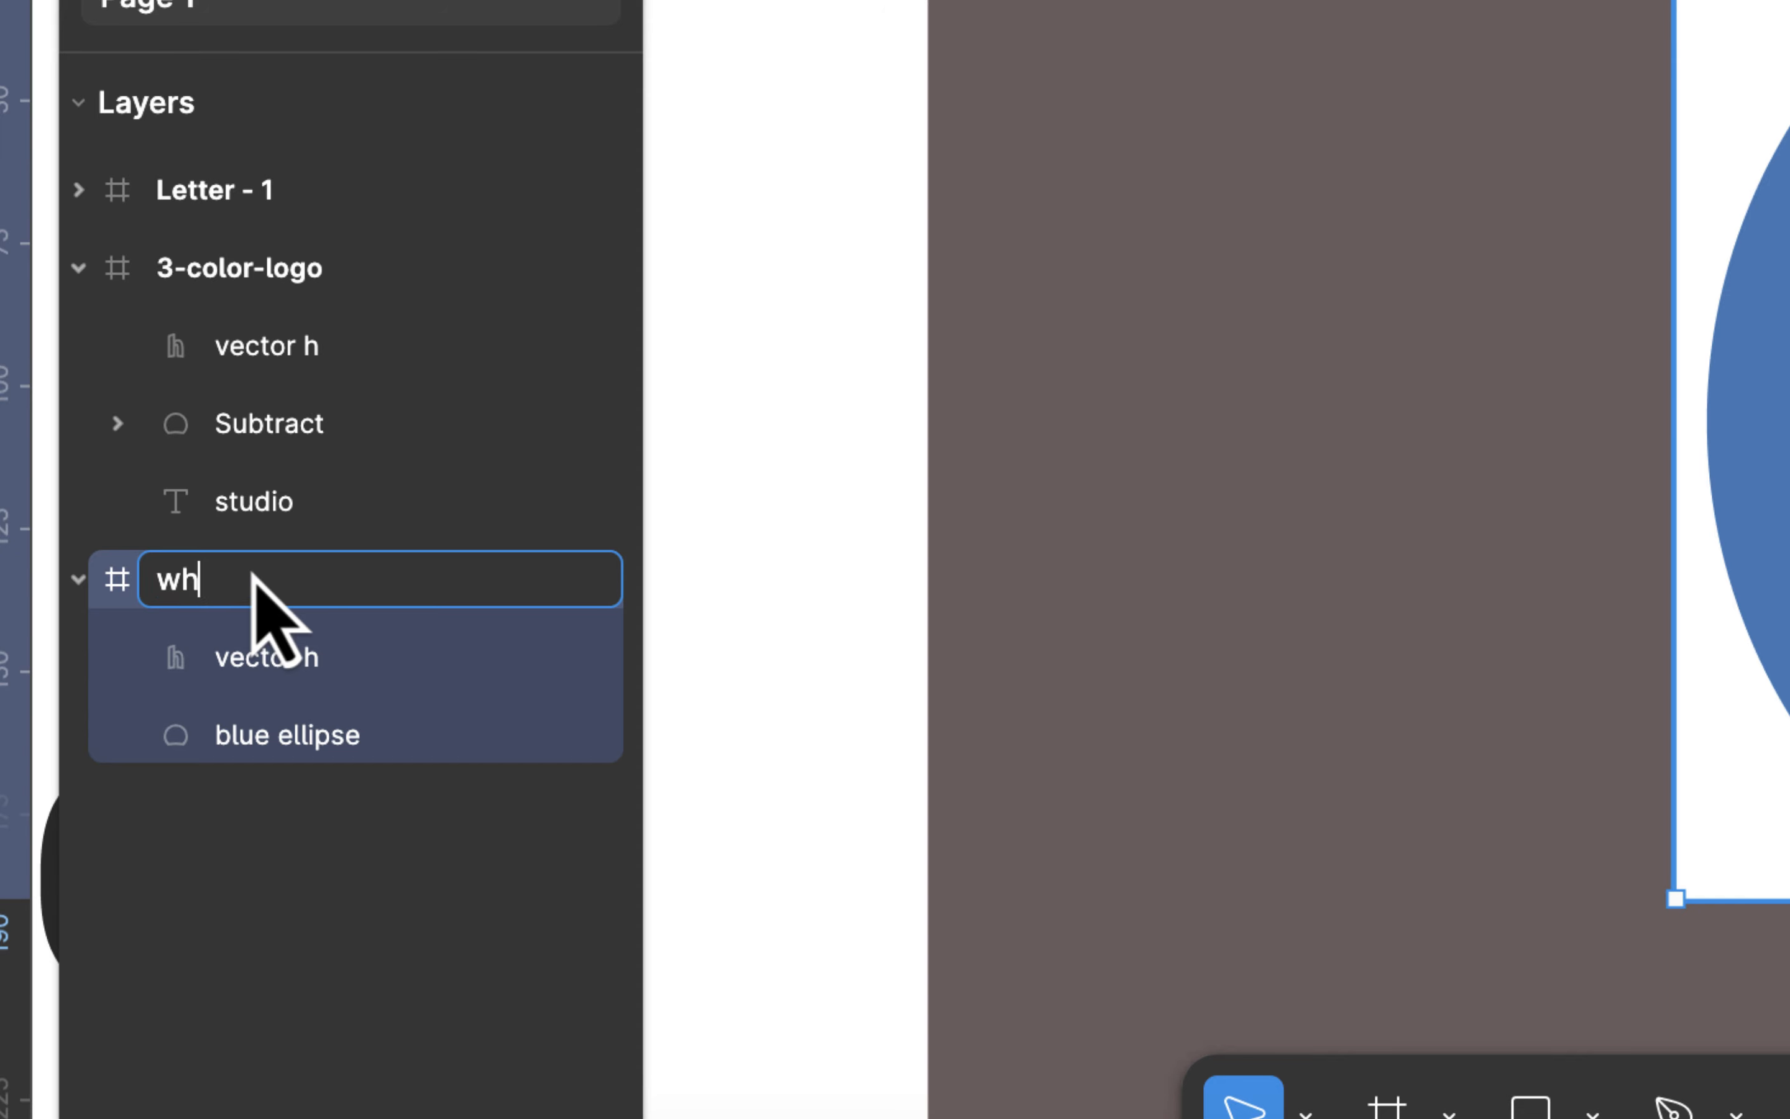
pyautogui.write('ite-logo')
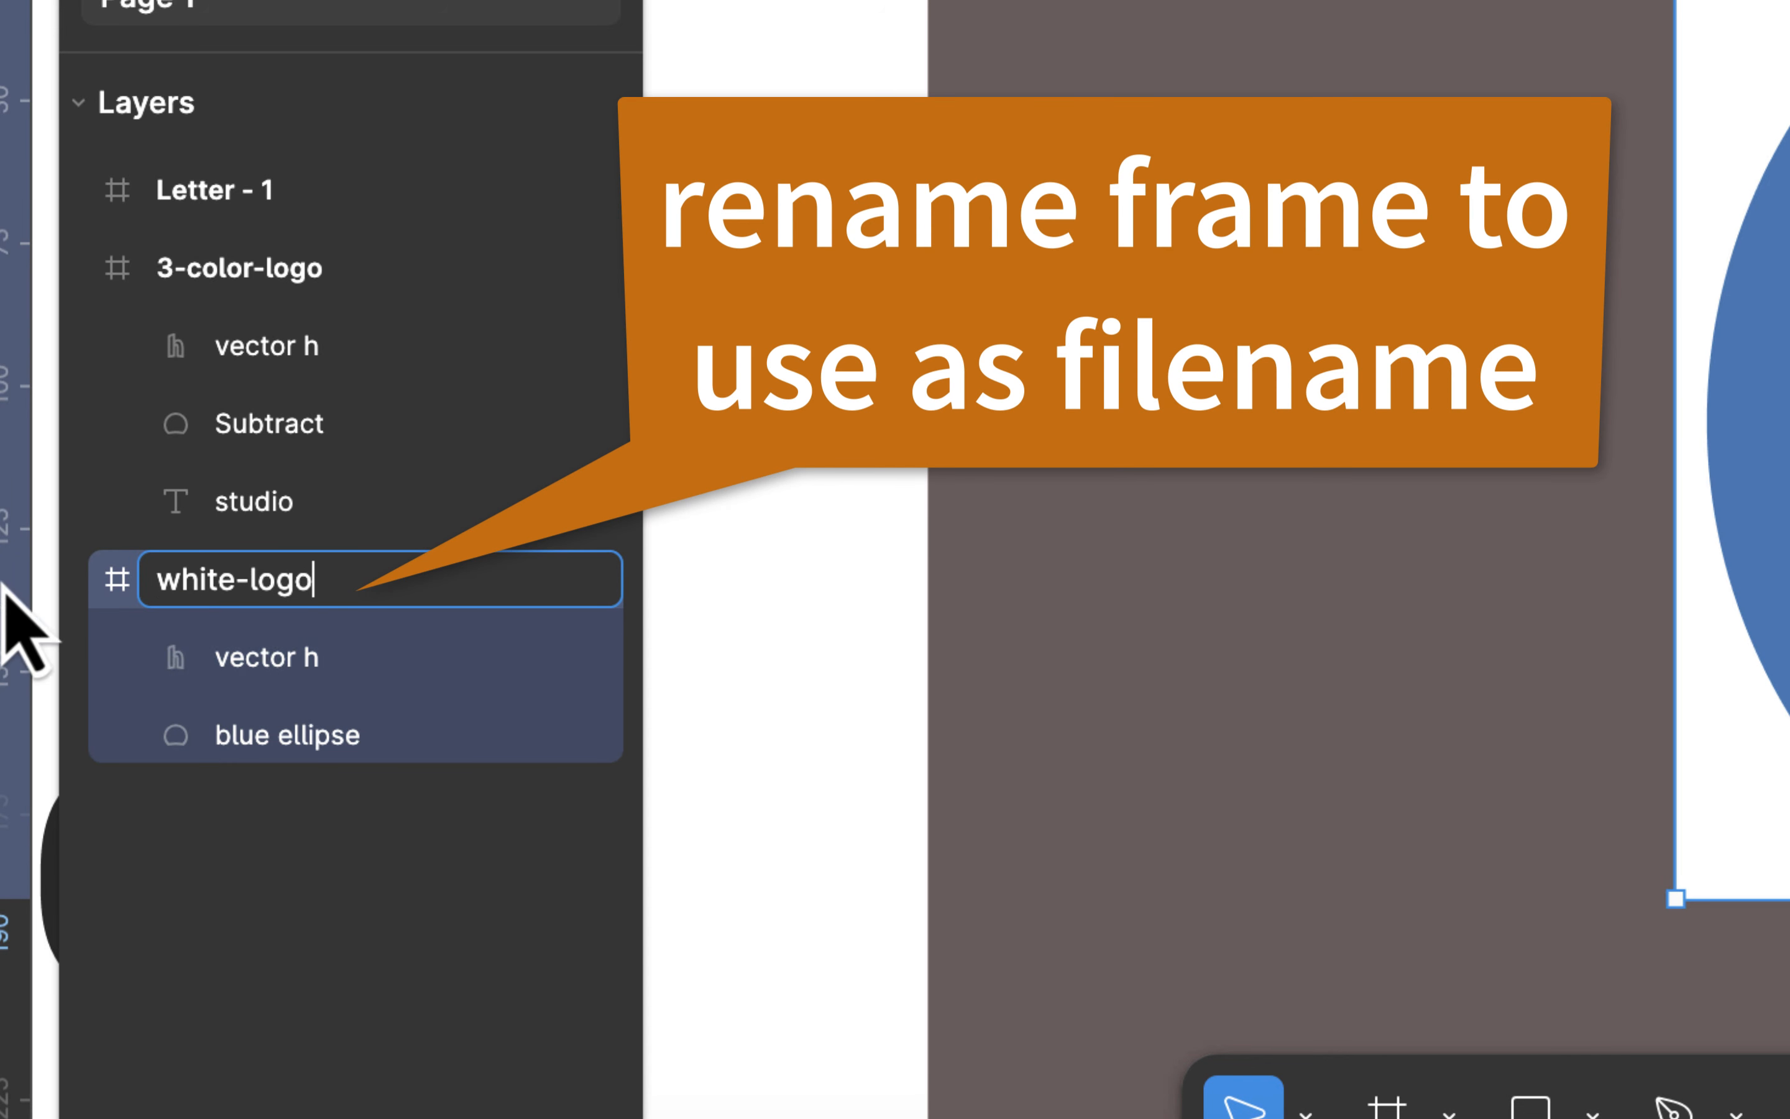
pyautogui.press('Return')
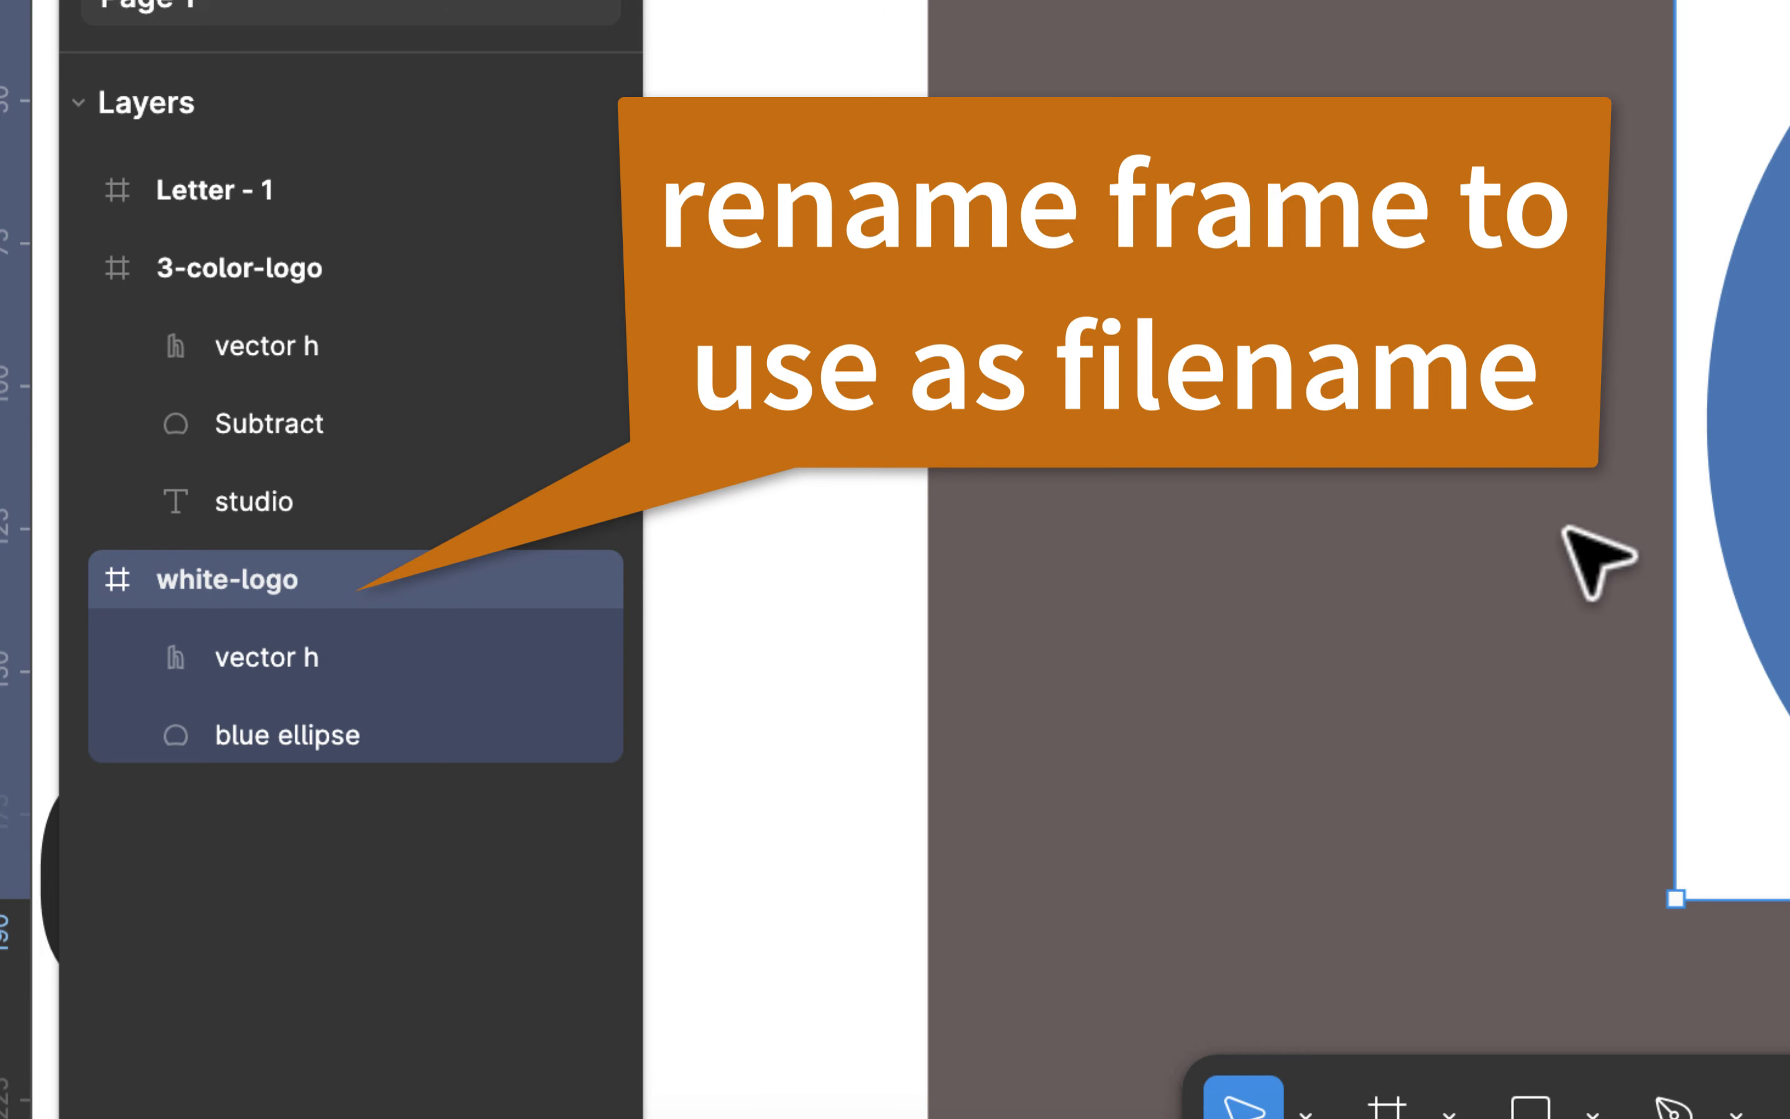
# Step: Examine the vector h and blue ellipse shapes and their fills in the white-logo frame
pyautogui.hscroll(2, 1578, 560)
pyautogui.hscroll(2, 1579, 559)
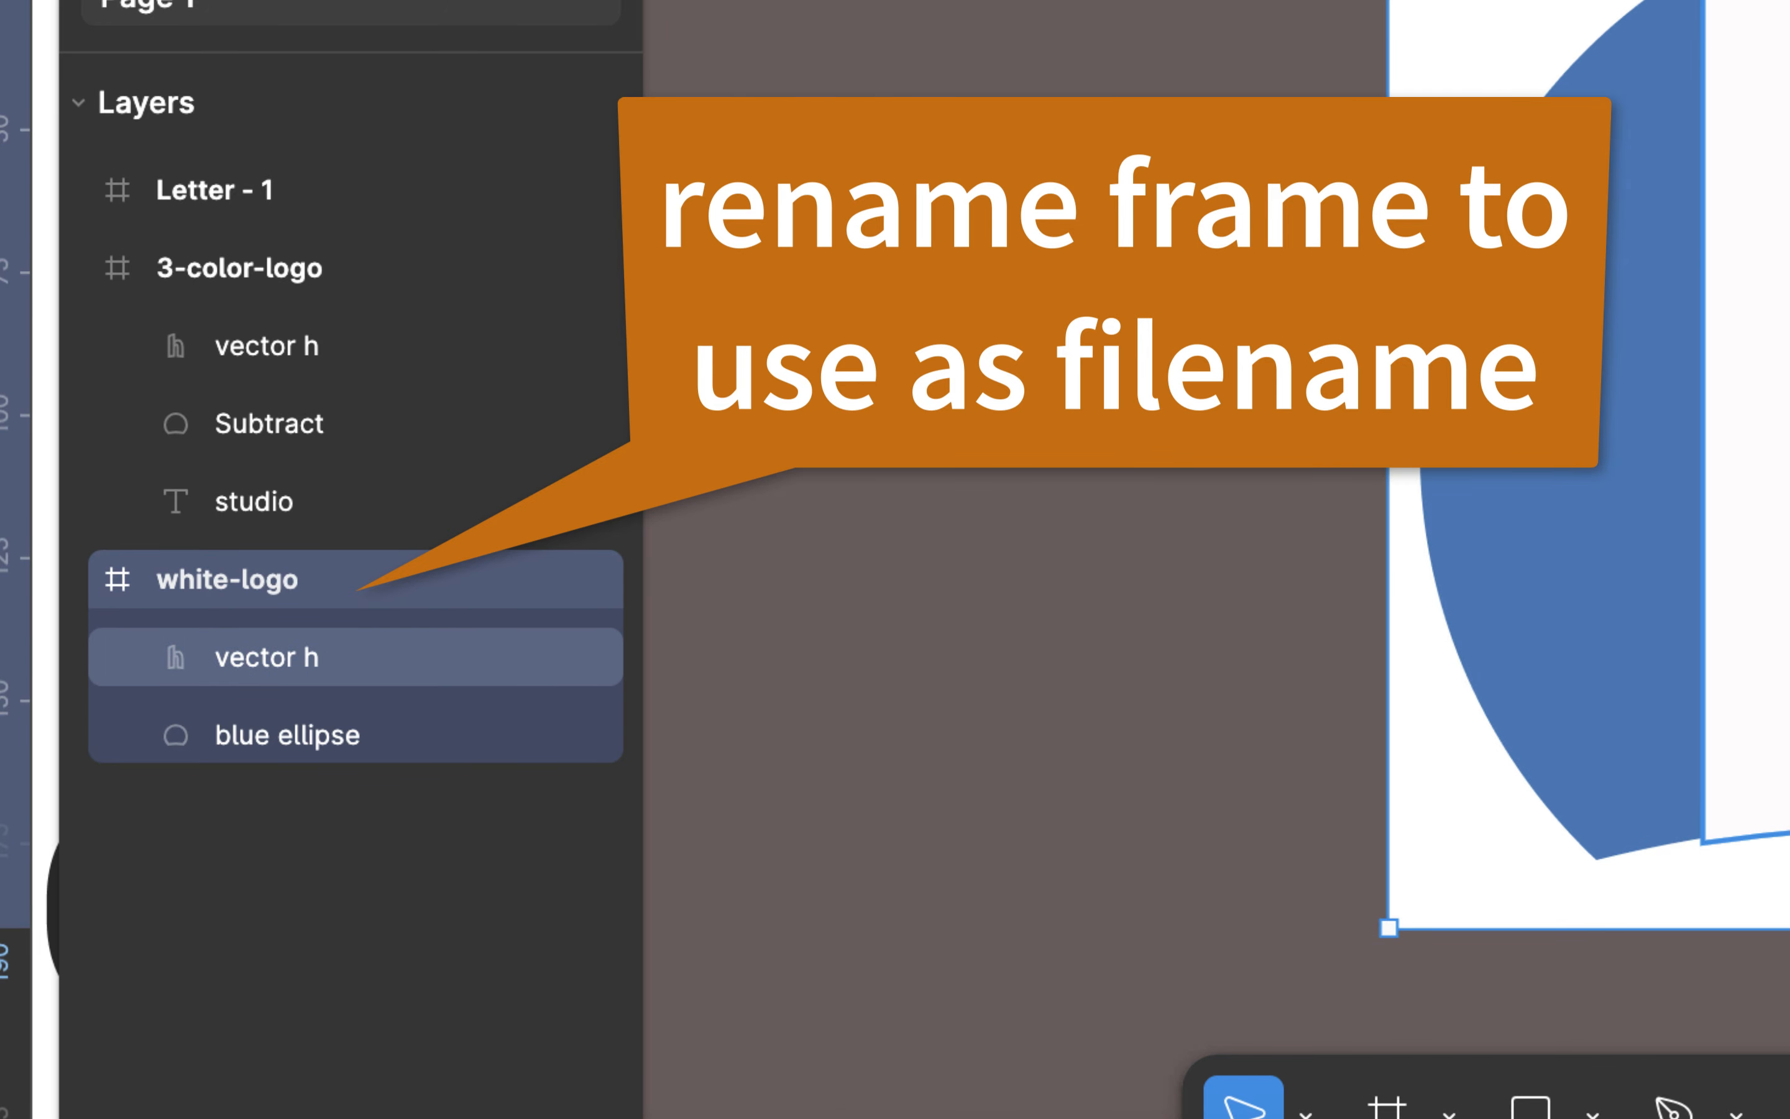
pyautogui.click(266, 657)
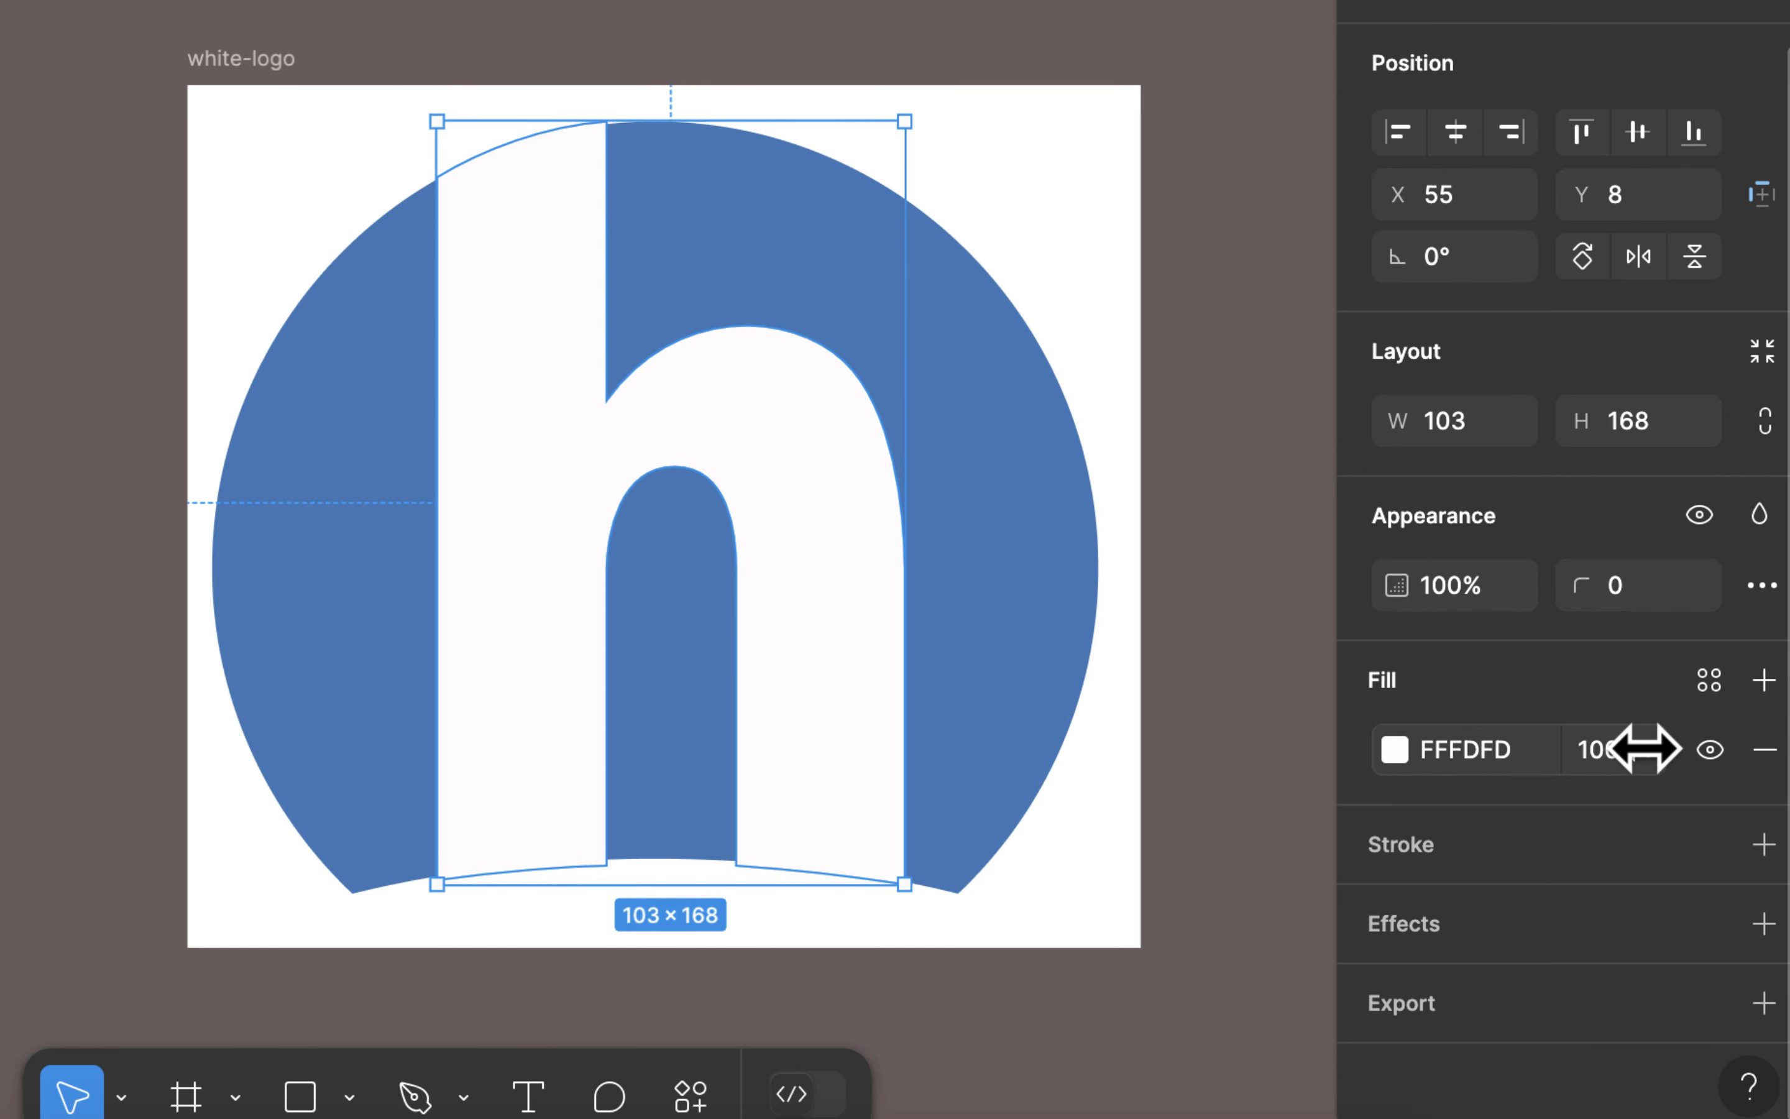
pyautogui.moveTo(1643, 749); pyautogui.dragTo(1720, 755)
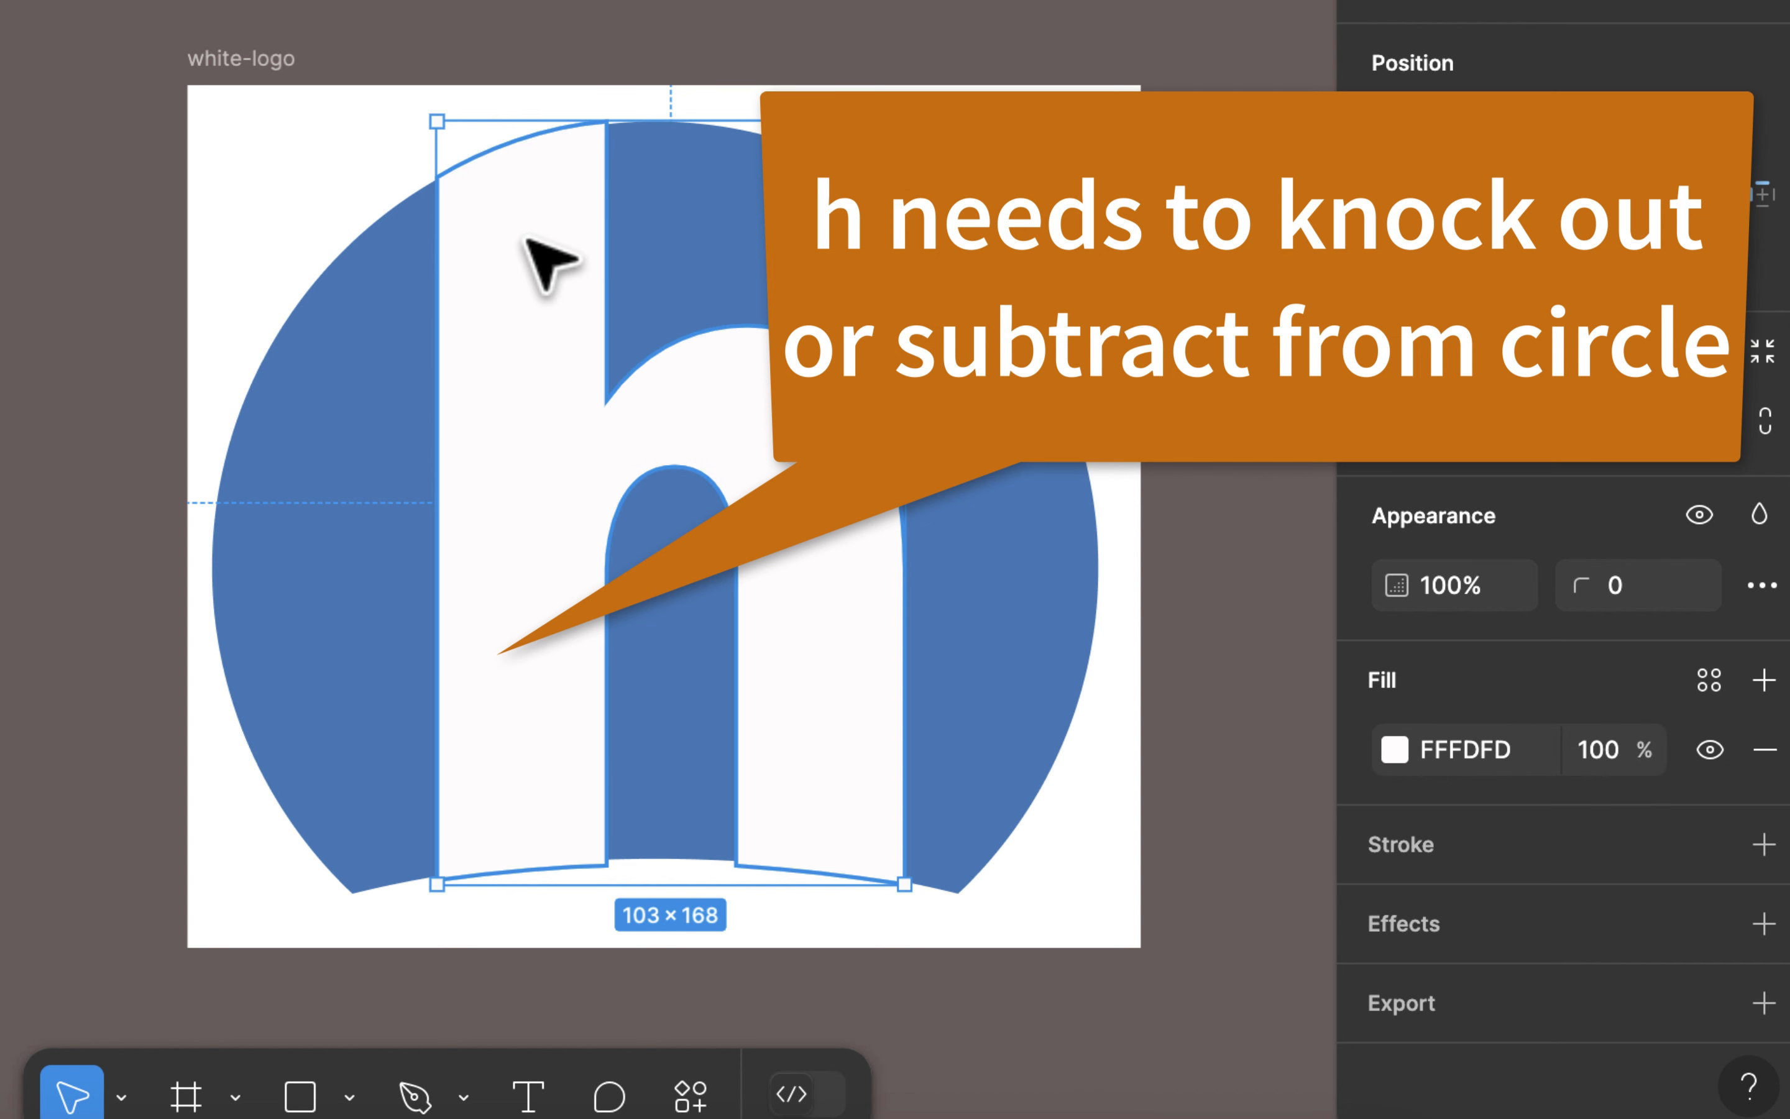
pyautogui.click(829, 237)
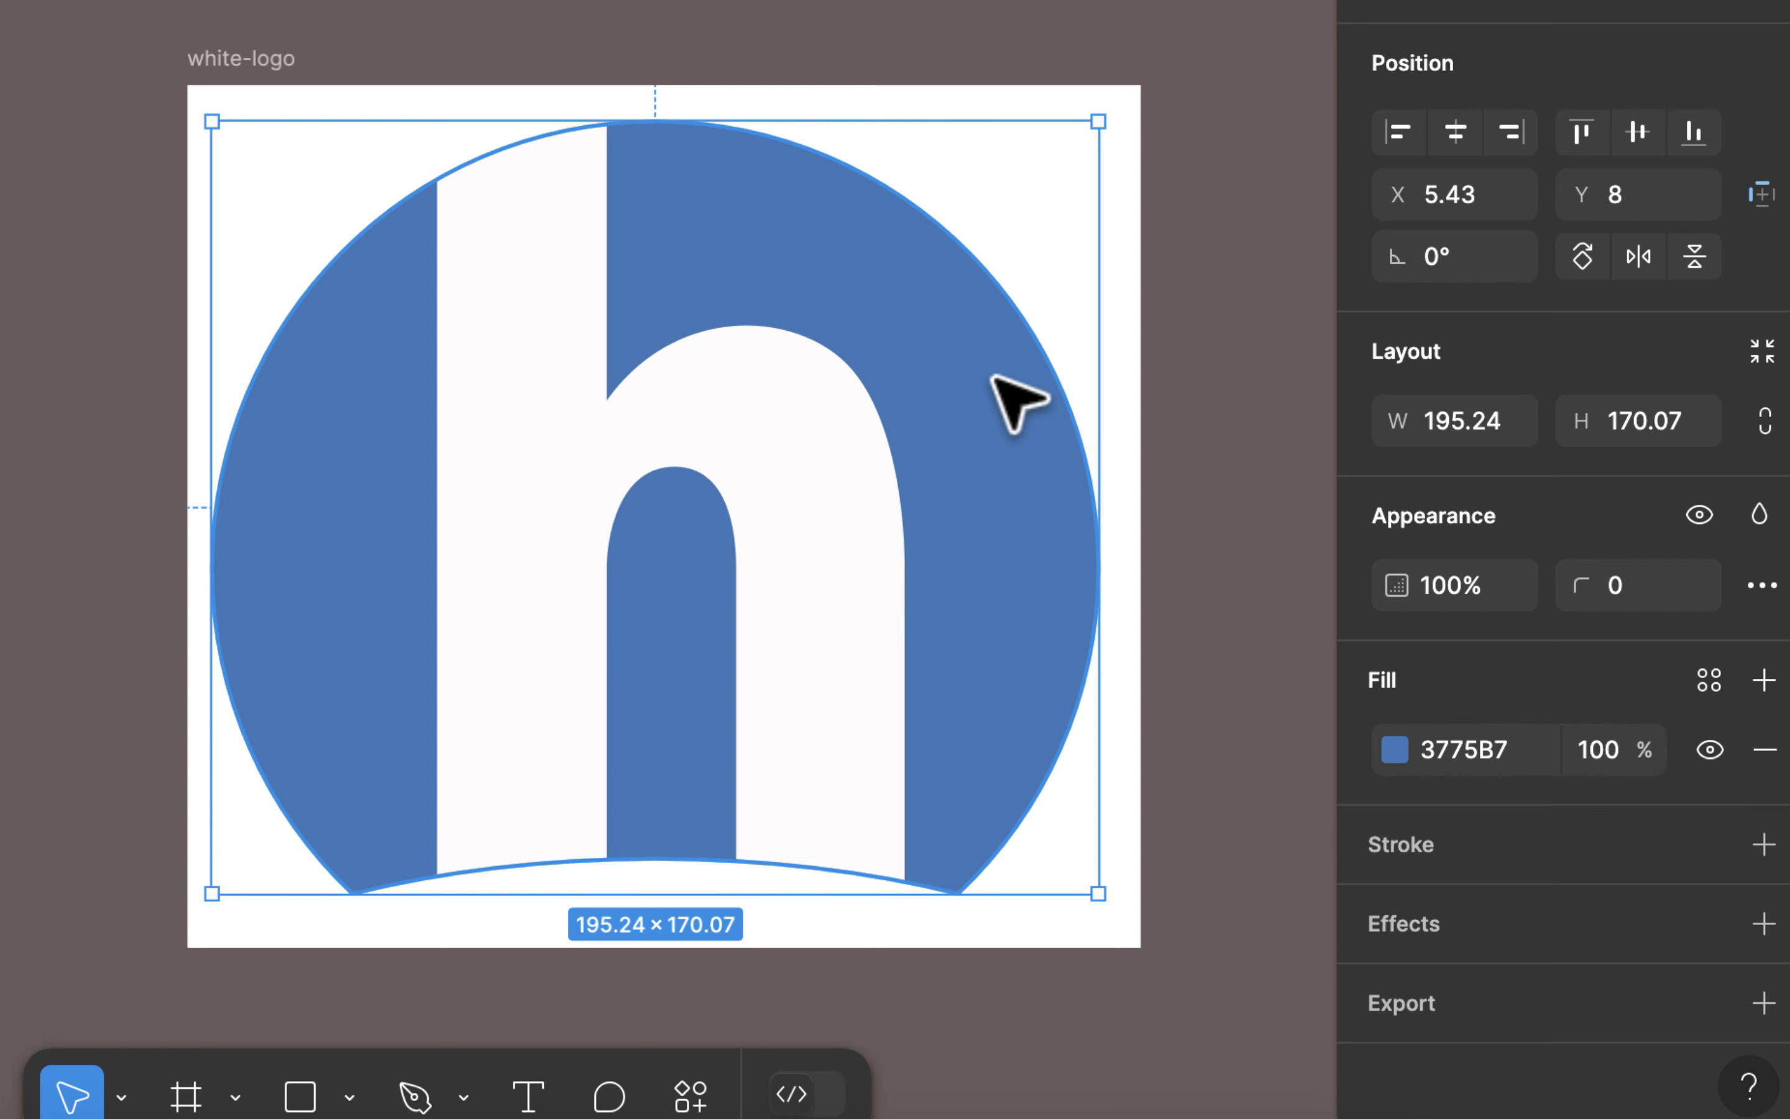
pyautogui.hscroll(-2, 1073, 392)
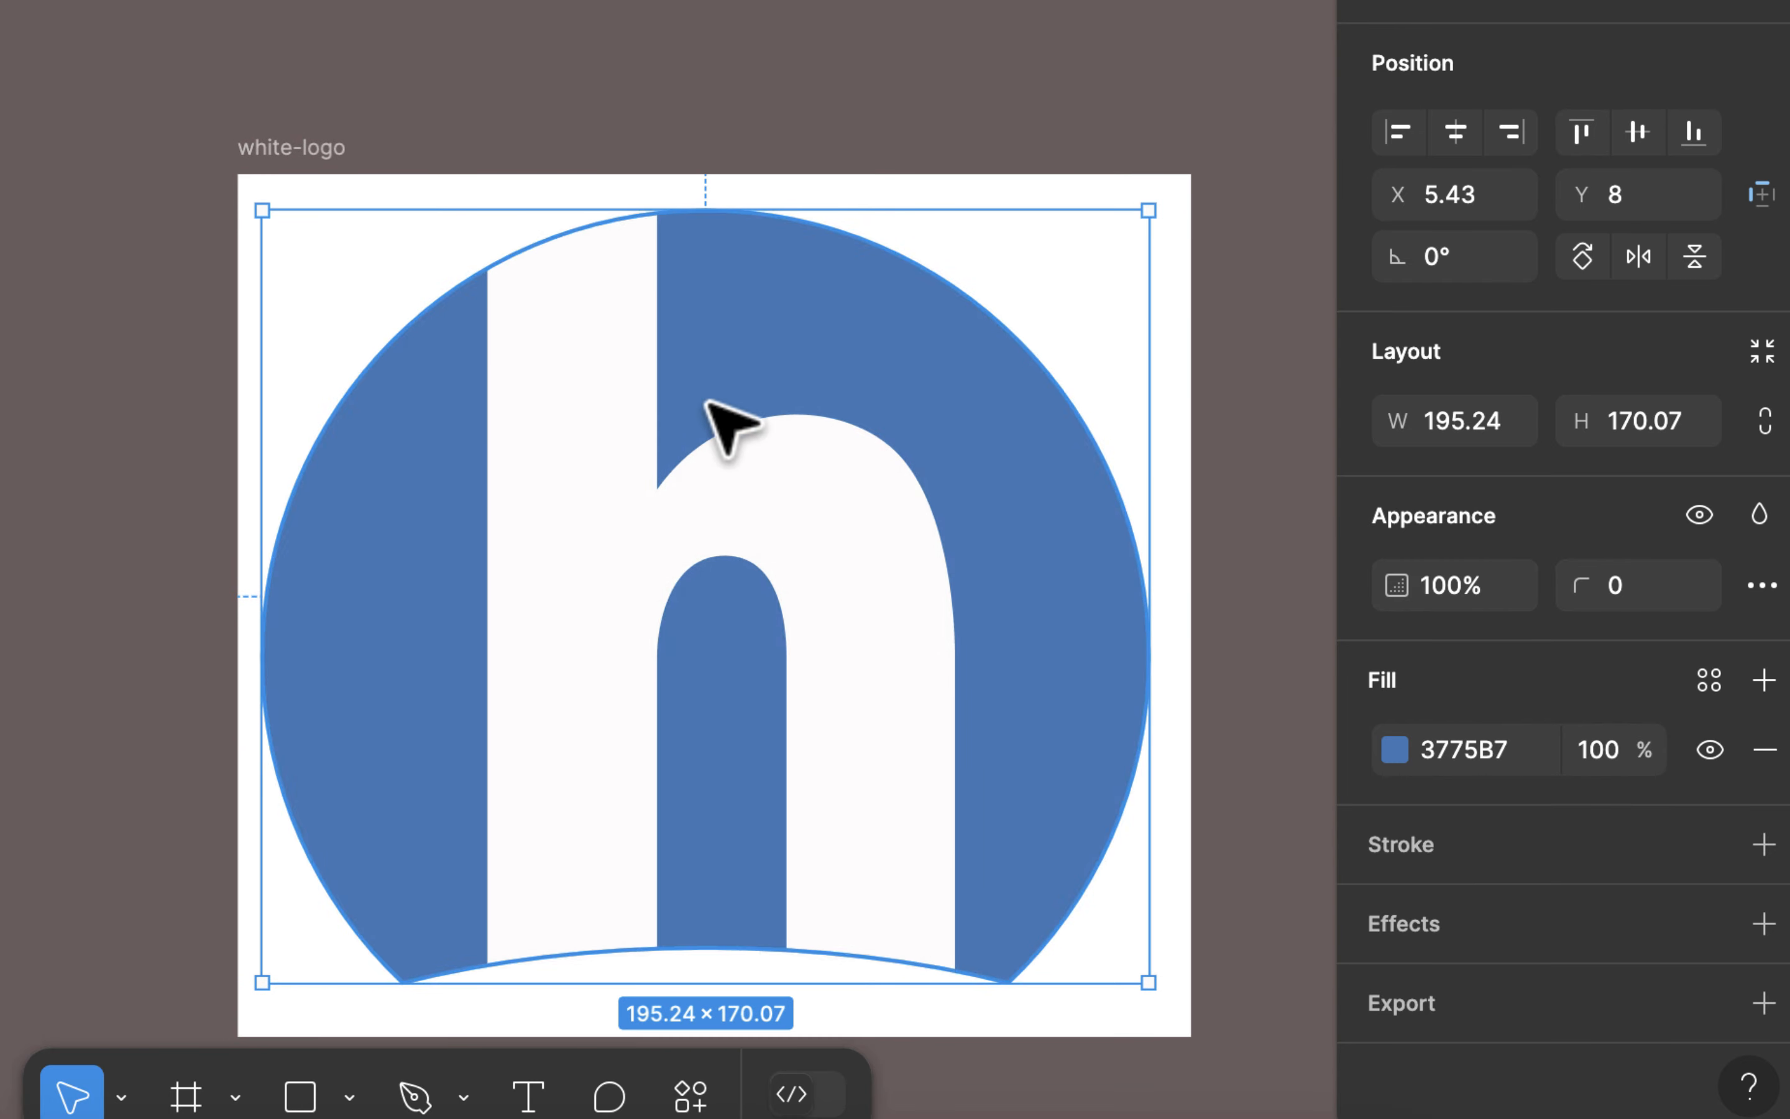
pyautogui.scroll(-3, 1073, 444)
pyautogui.hscroll(2, 1073, 444)
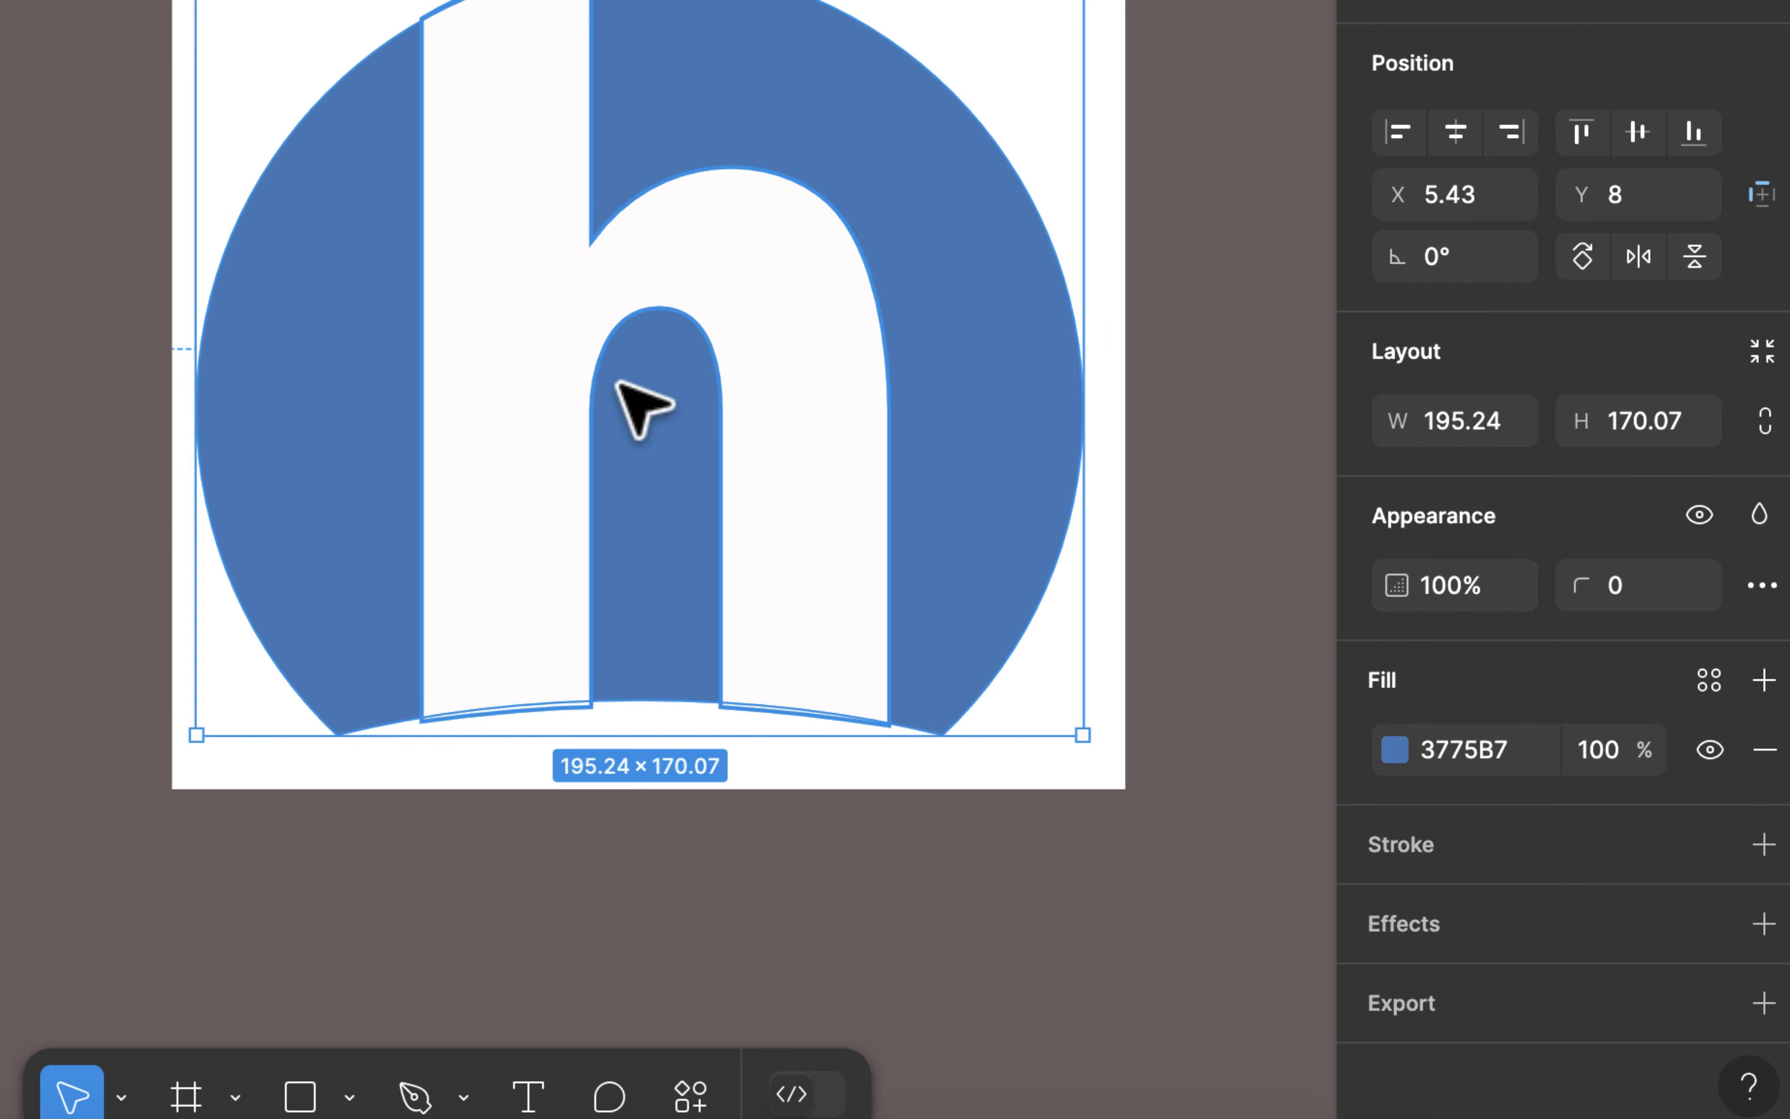
# Step: Select both the vector h and the blue ellipse, and subtract the h from the ellipse
pyautogui.click(1250, 152)
pyautogui.click(751, 287)
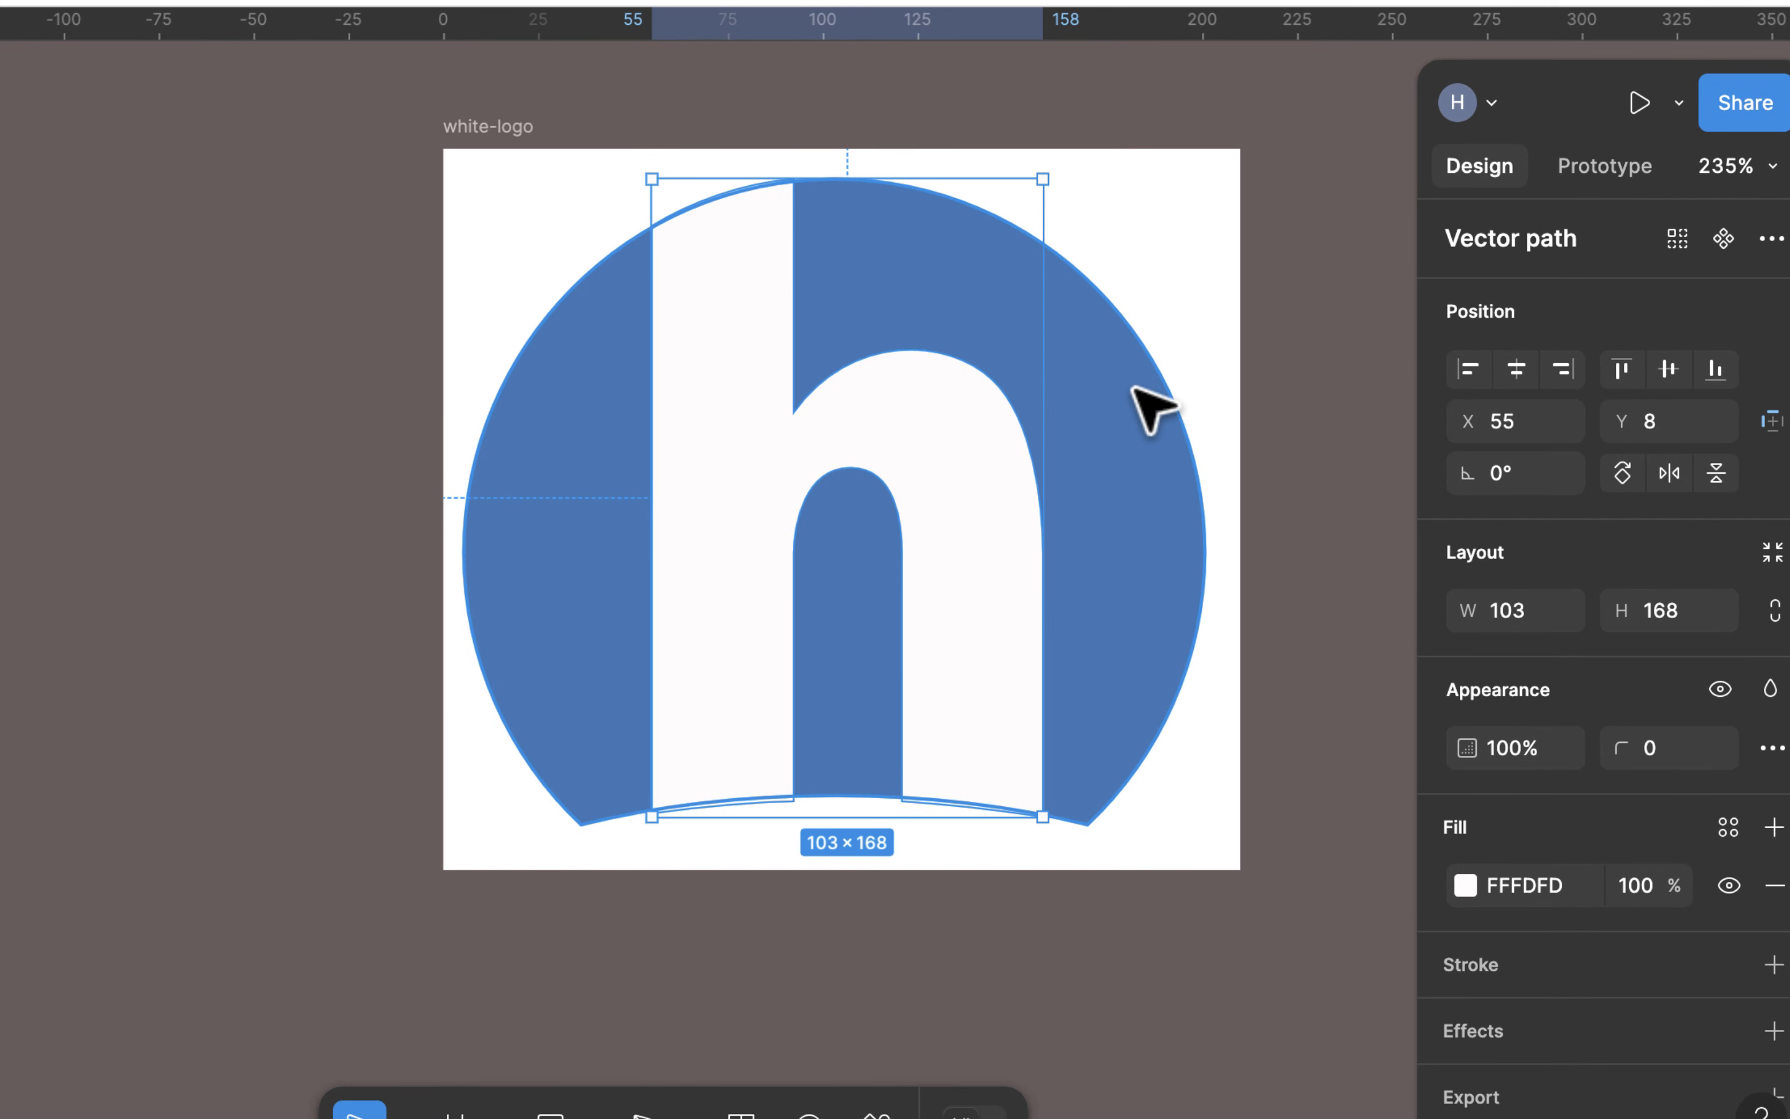
pyautogui.keyDown('shift'); pyautogui.click(1154, 407); pyautogui.keyUp('shift')
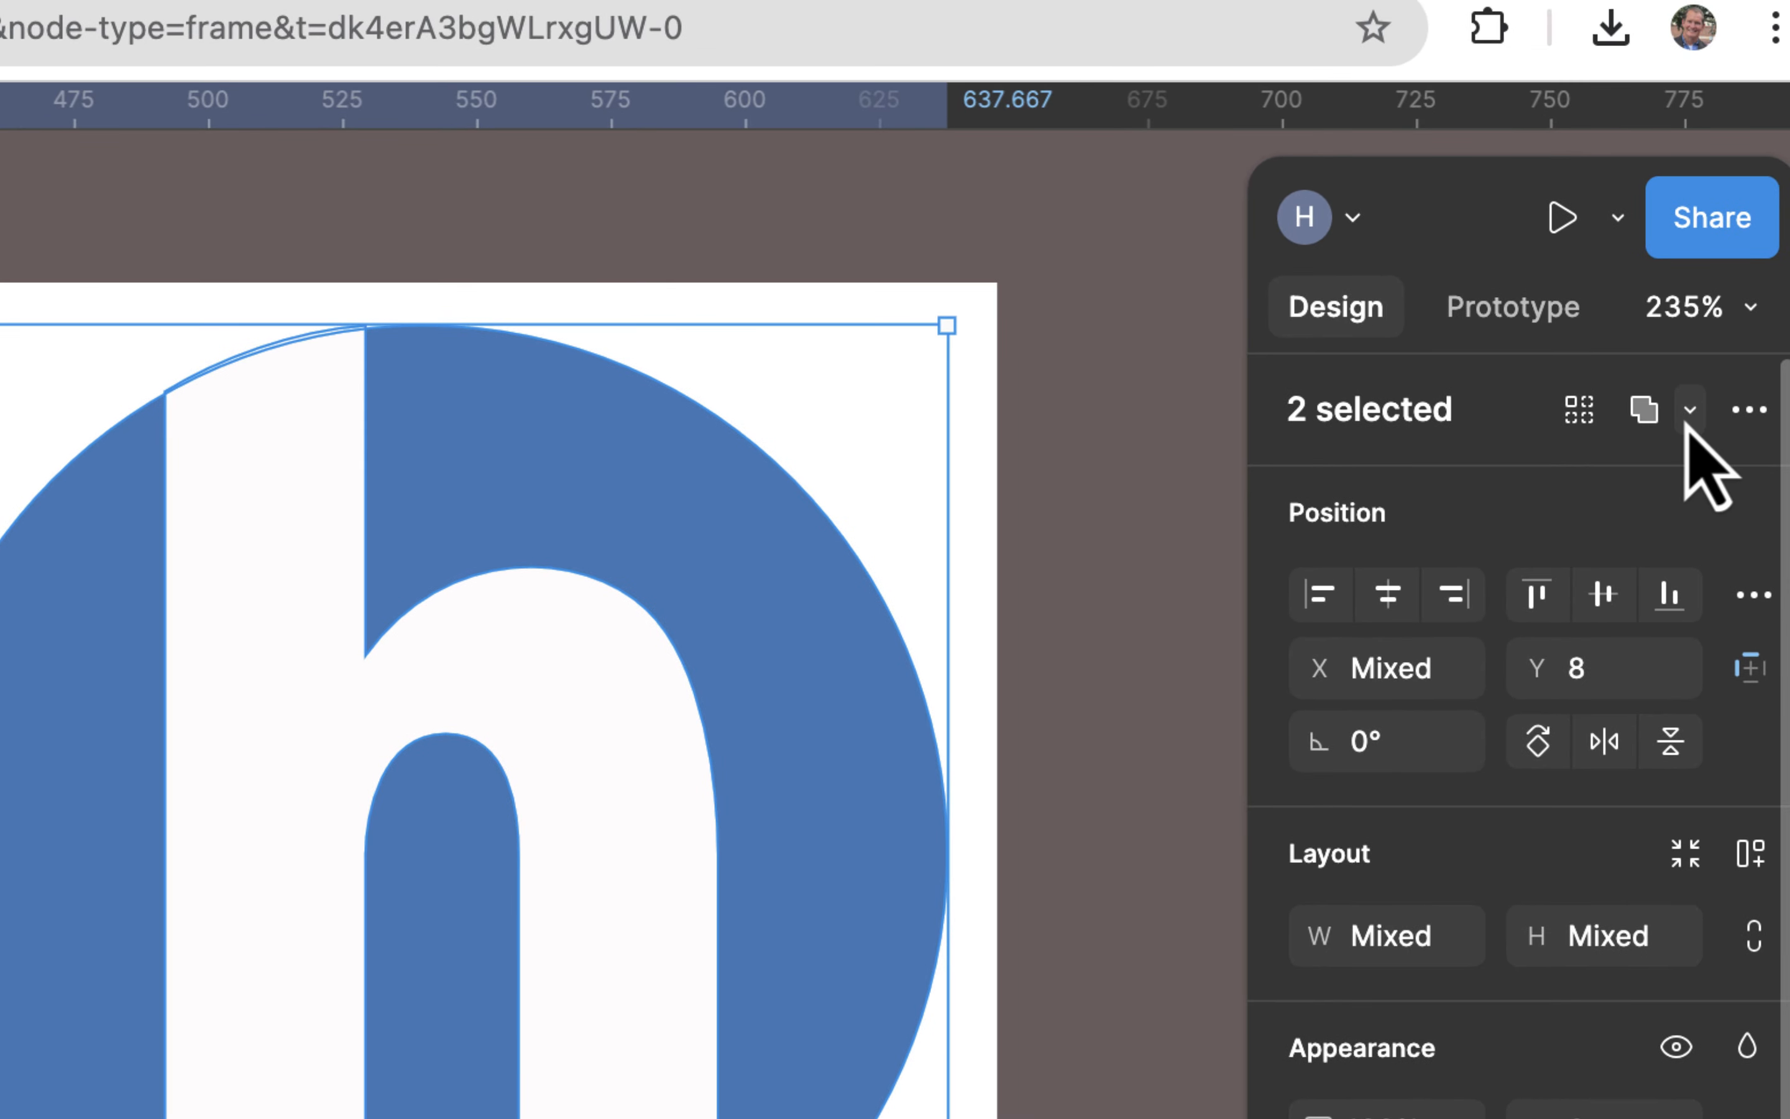
pyautogui.click(1689, 411)
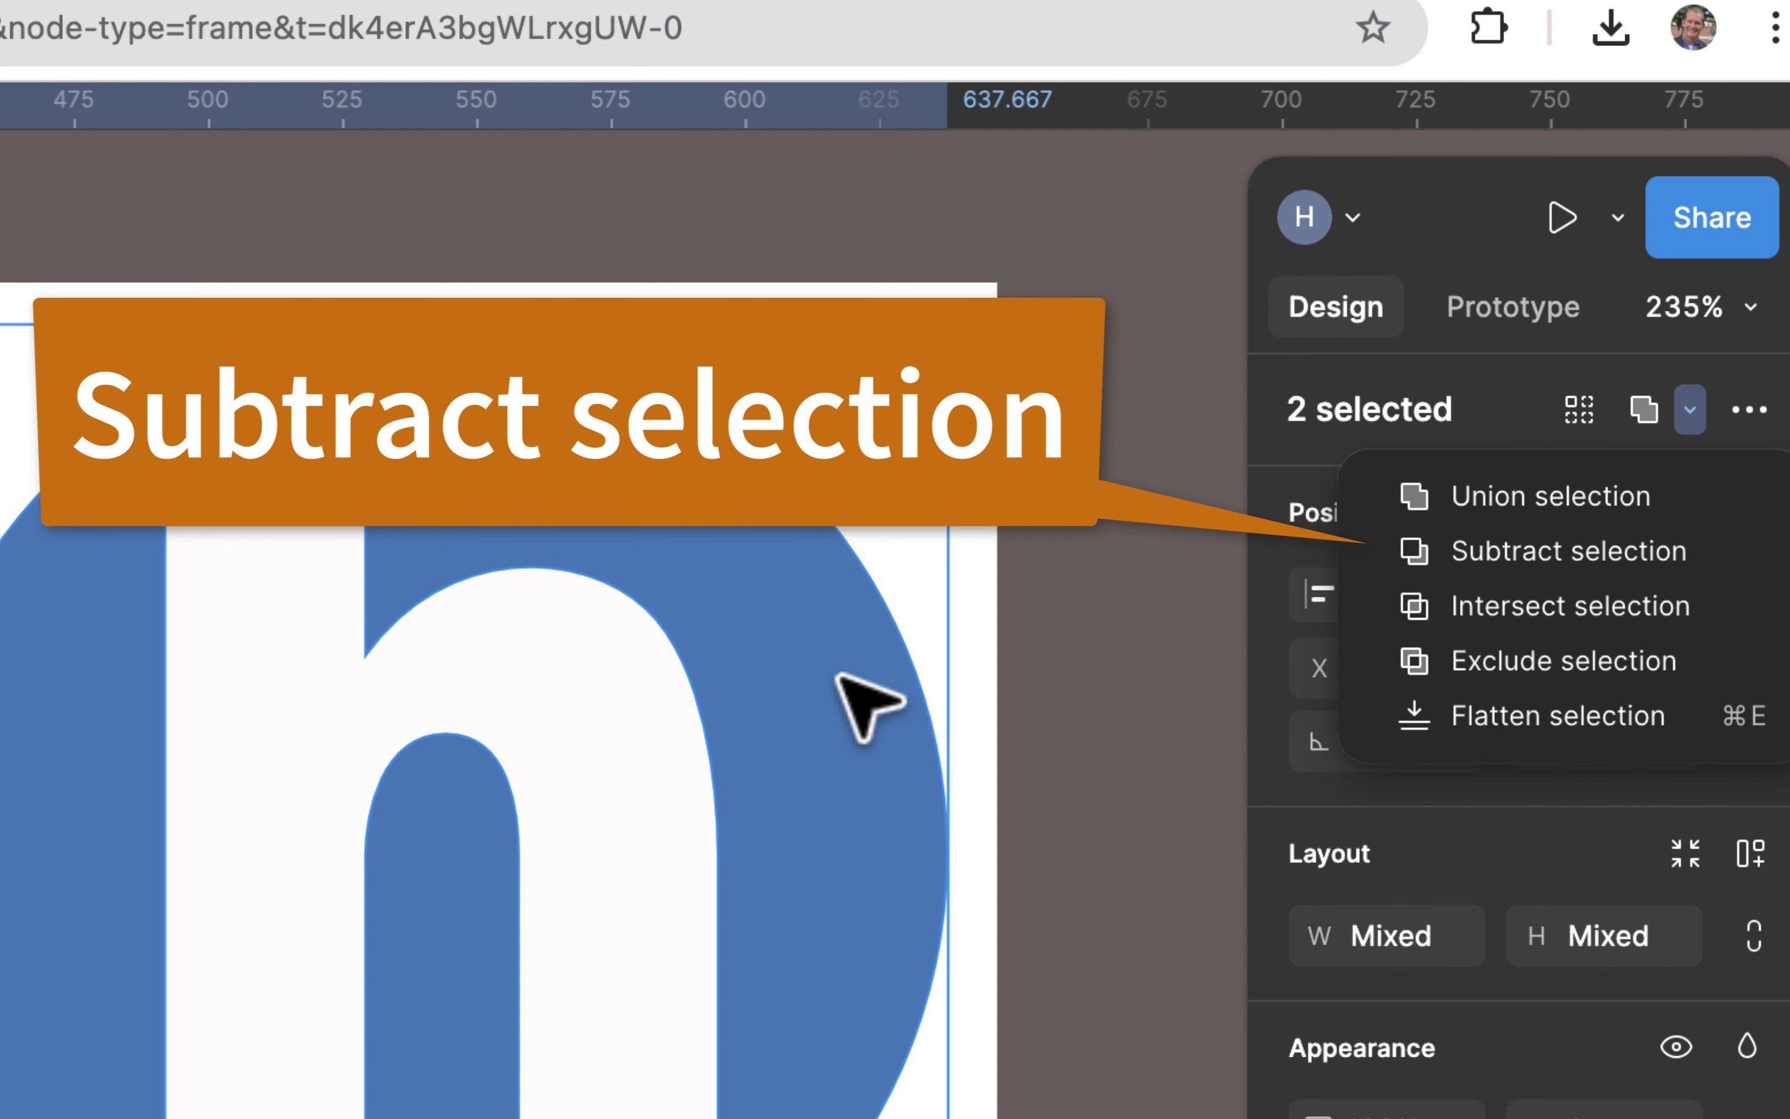
pyautogui.click(1545, 553)
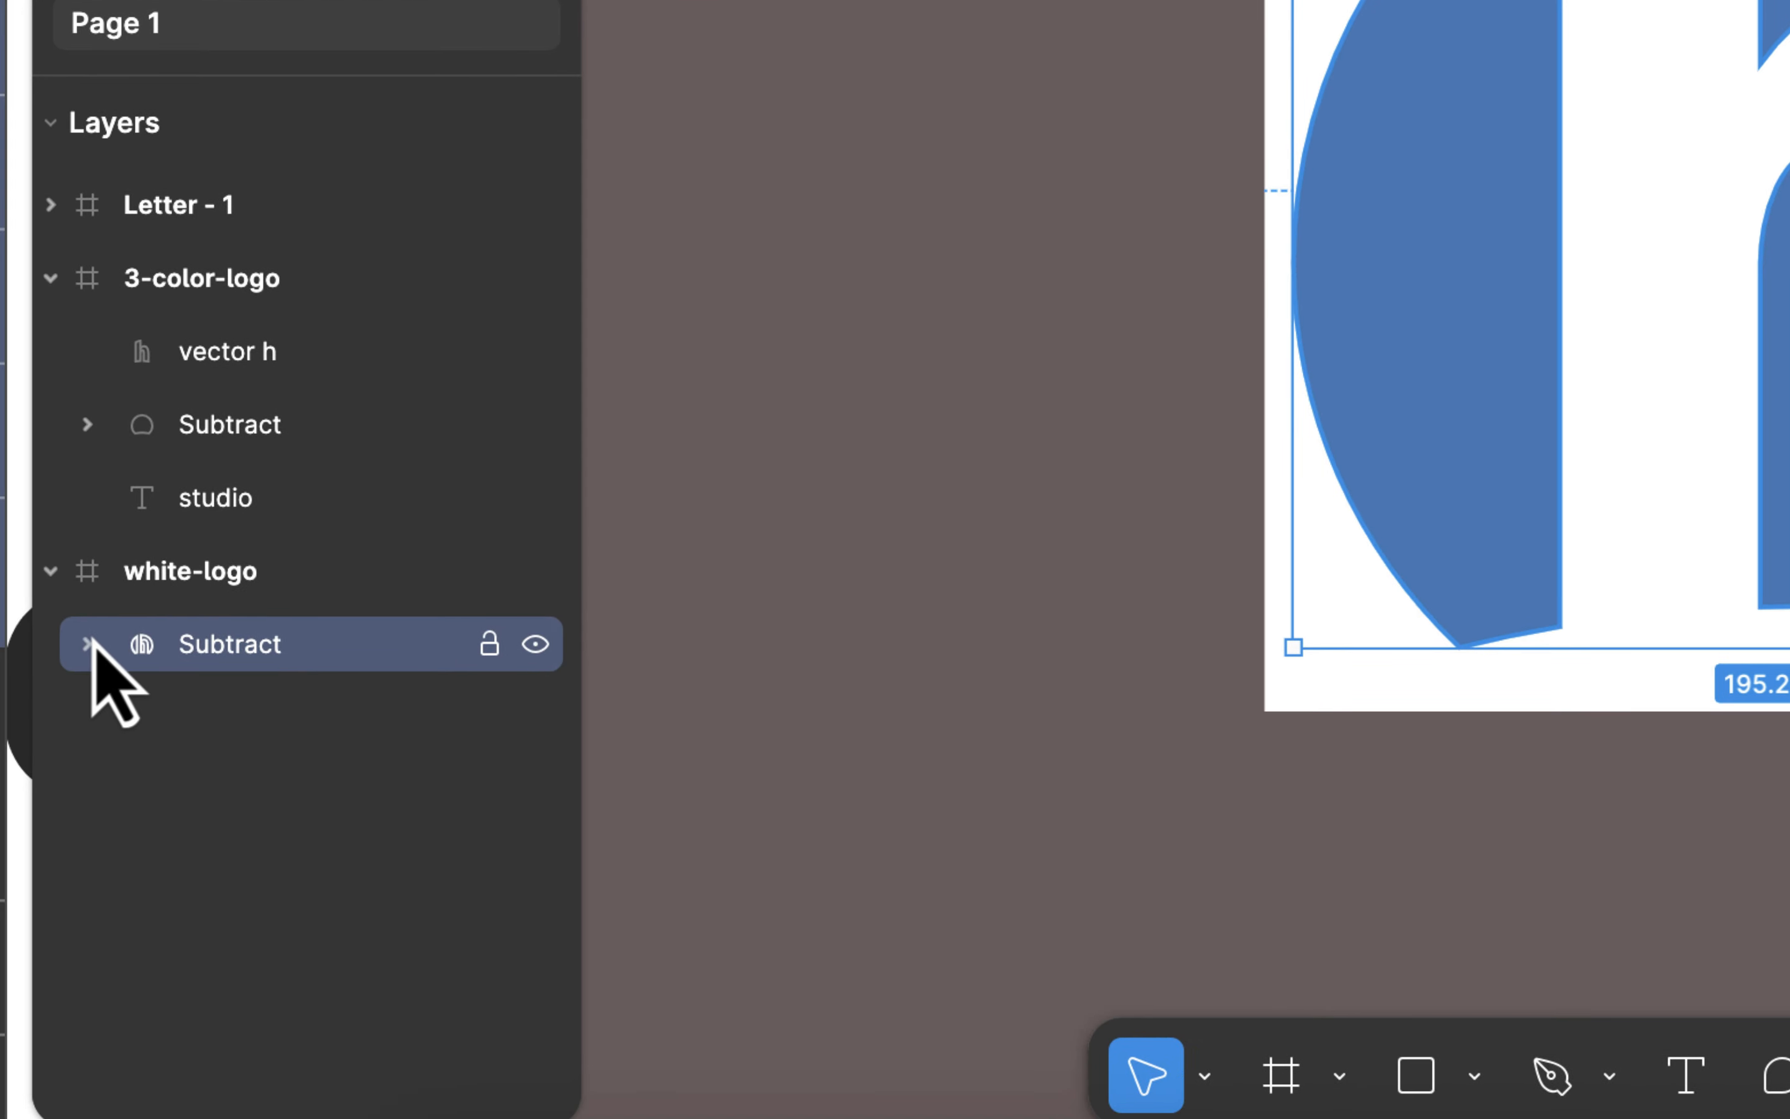
# Step: Expand the Subtract group in the white-logo frame and check the layers it contains
pyautogui.click(88, 644)
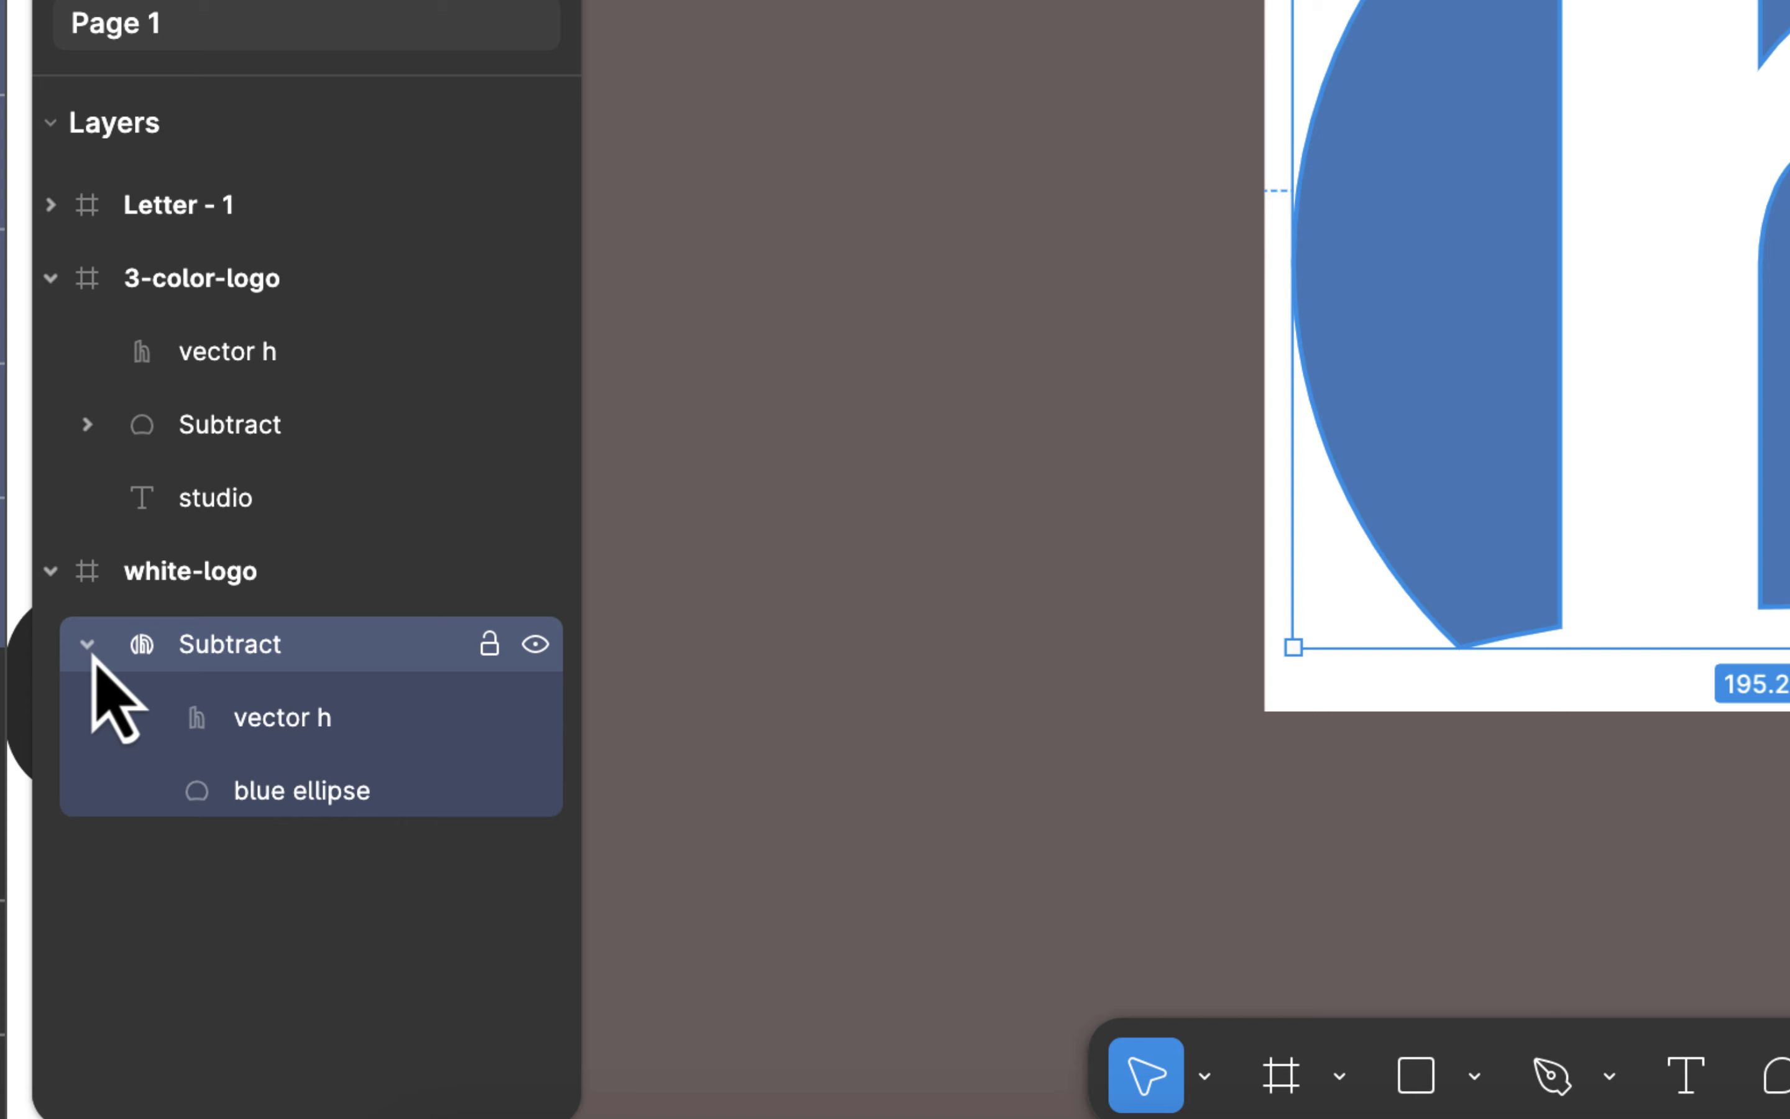
pyautogui.click(300, 721)
pyautogui.click(288, 654)
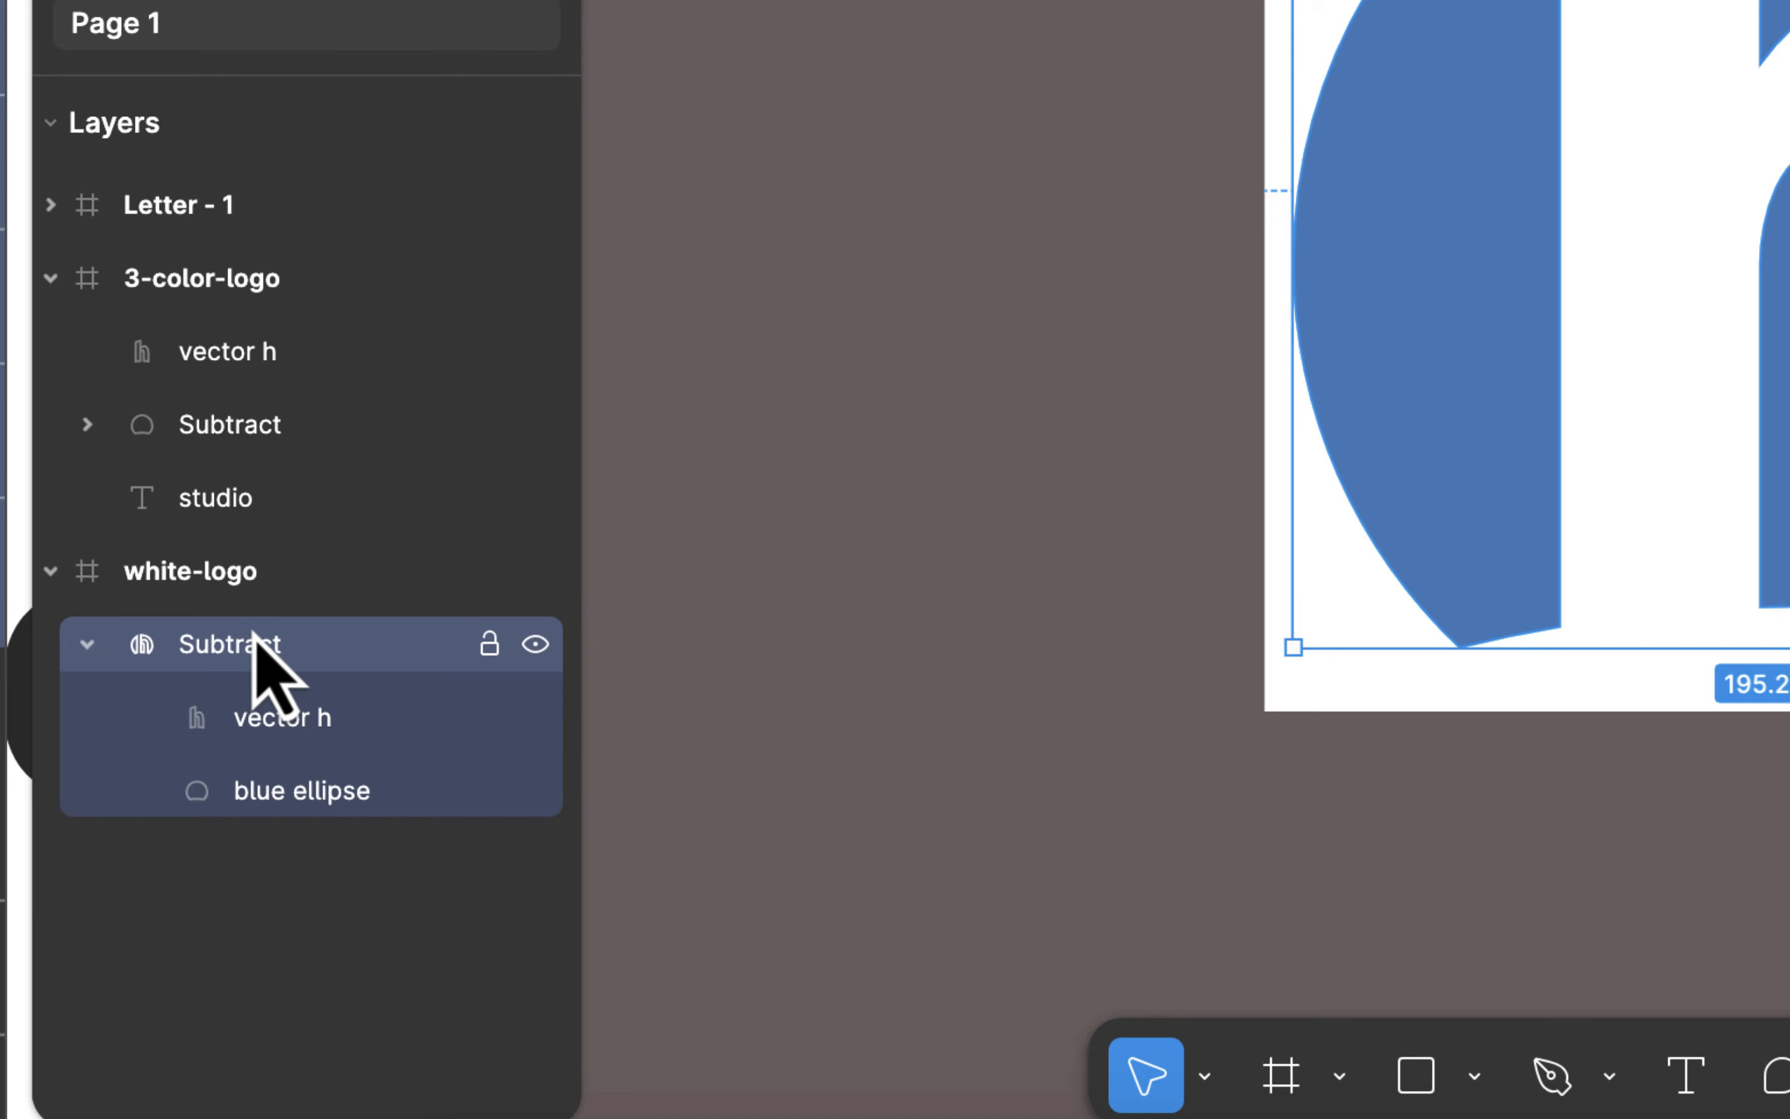
# Step: Flatten the Subtract group in the white-logo frame into a permanent vector path
pyautogui.rightClick(253, 634)
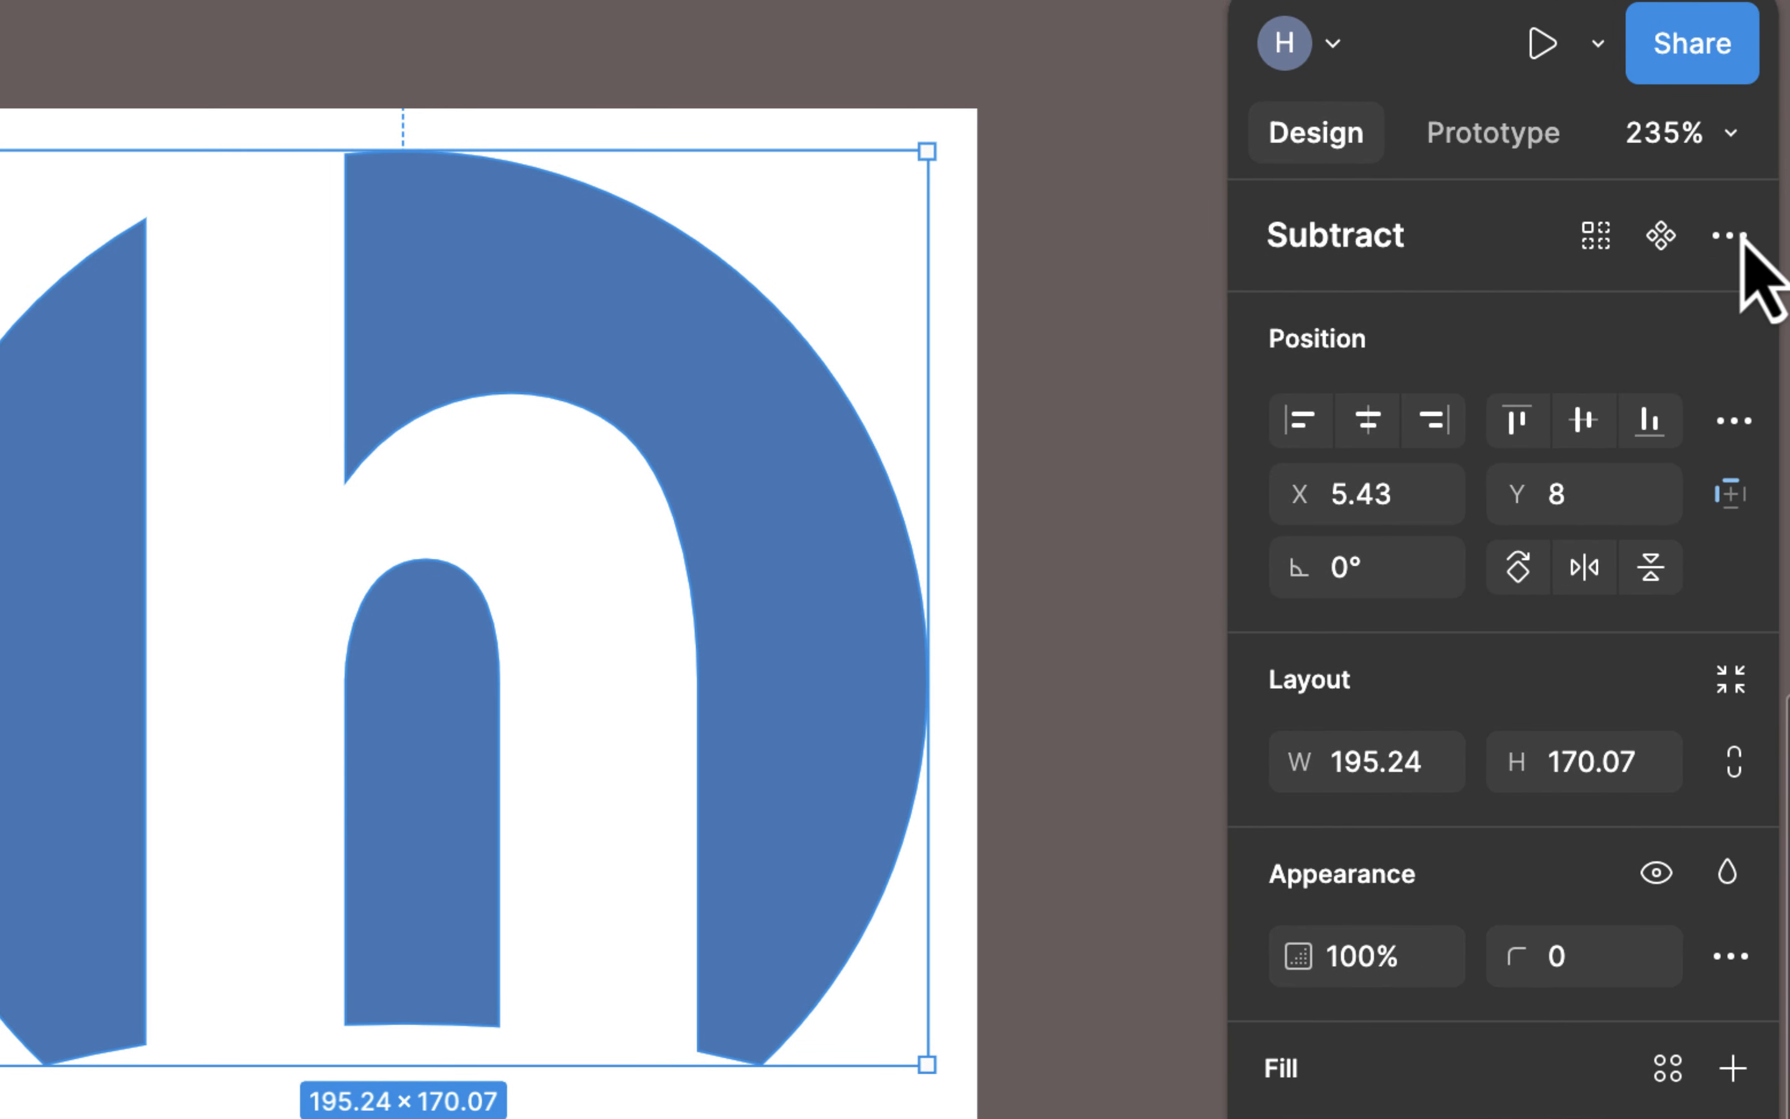
pyautogui.click(1741, 236)
pyautogui.click(1741, 235)
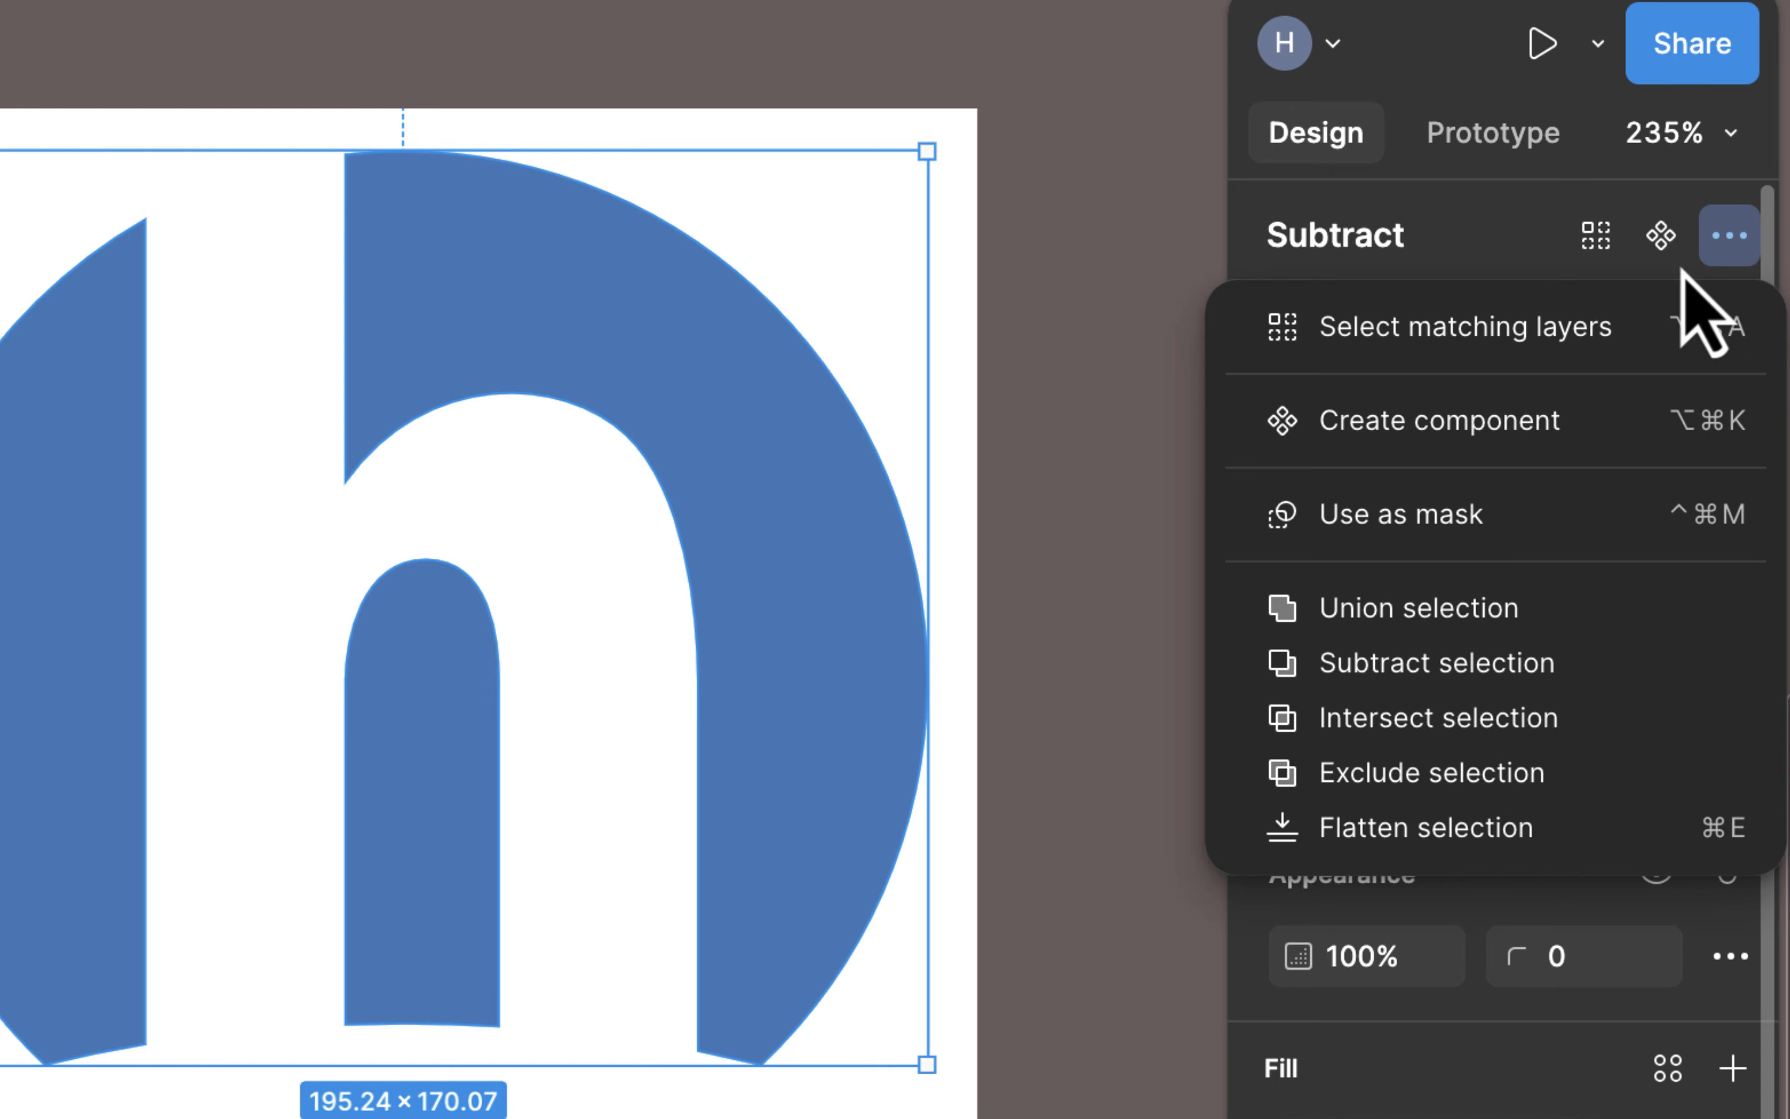
pyautogui.click(1587, 420)
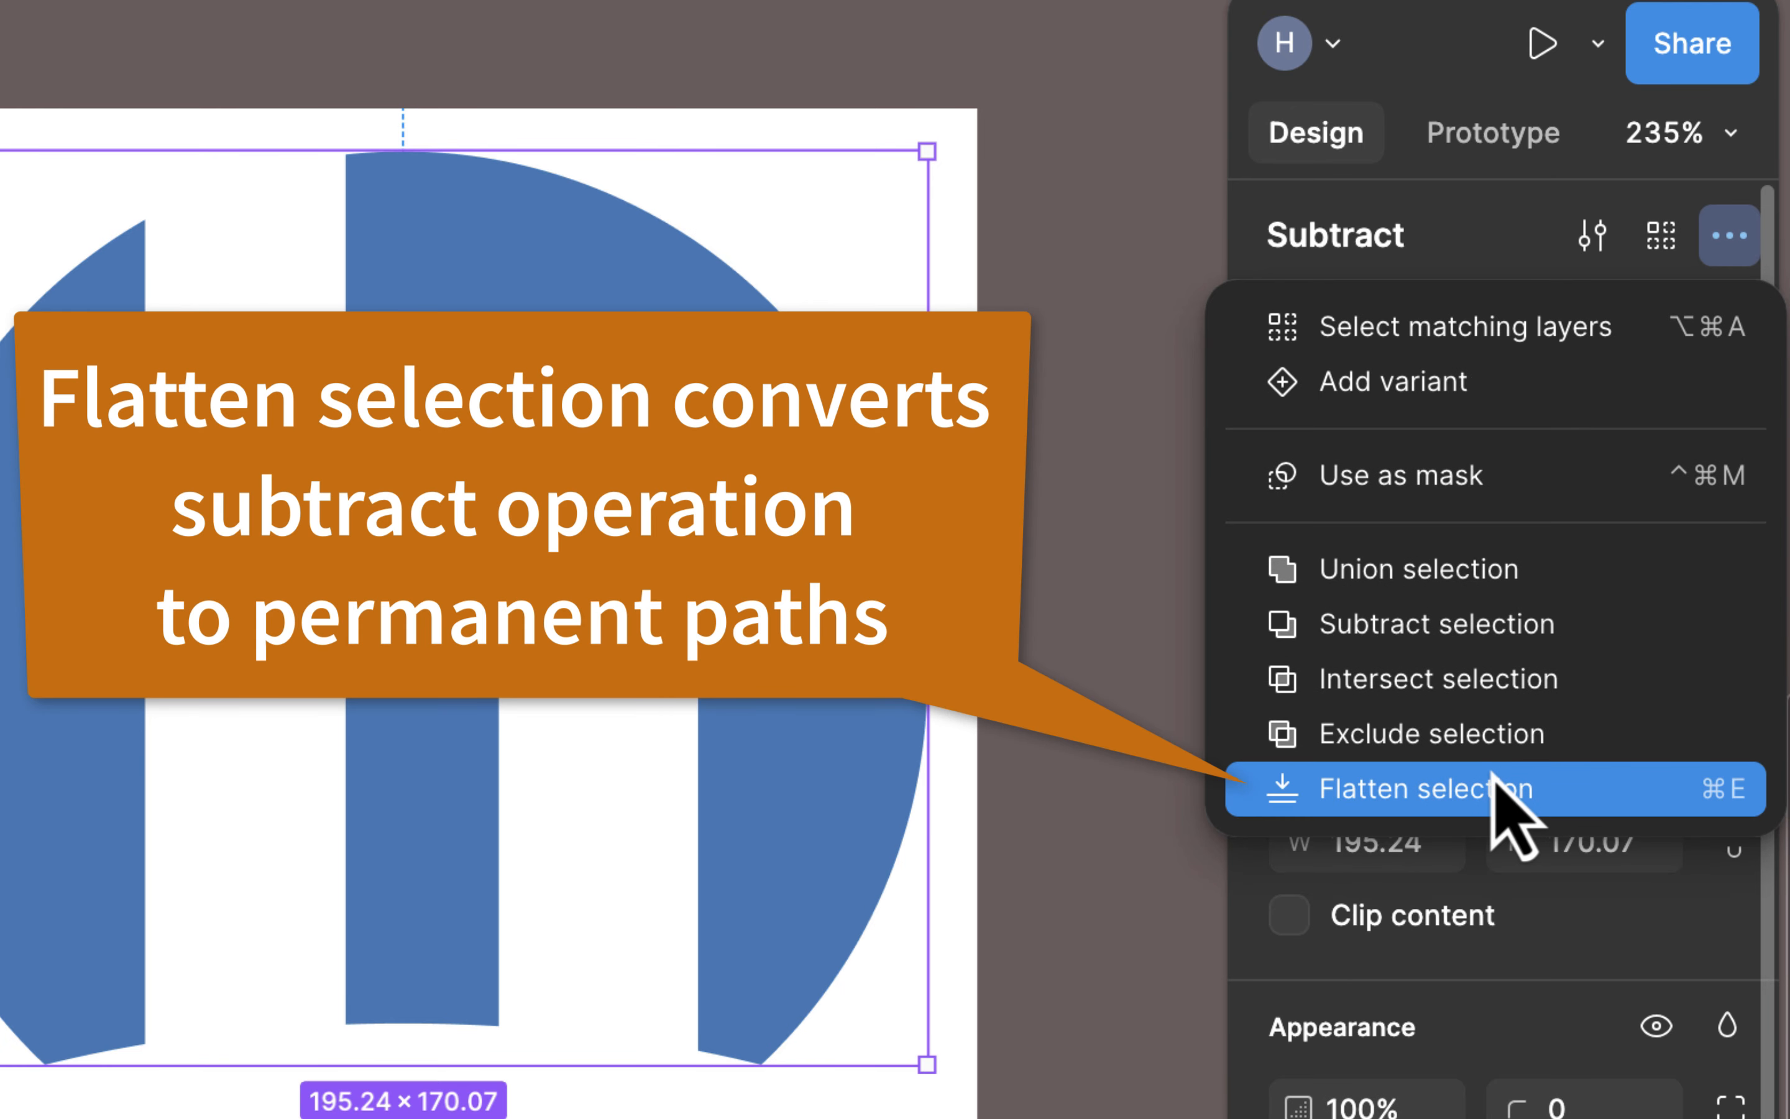
pyautogui.click(1494, 795)
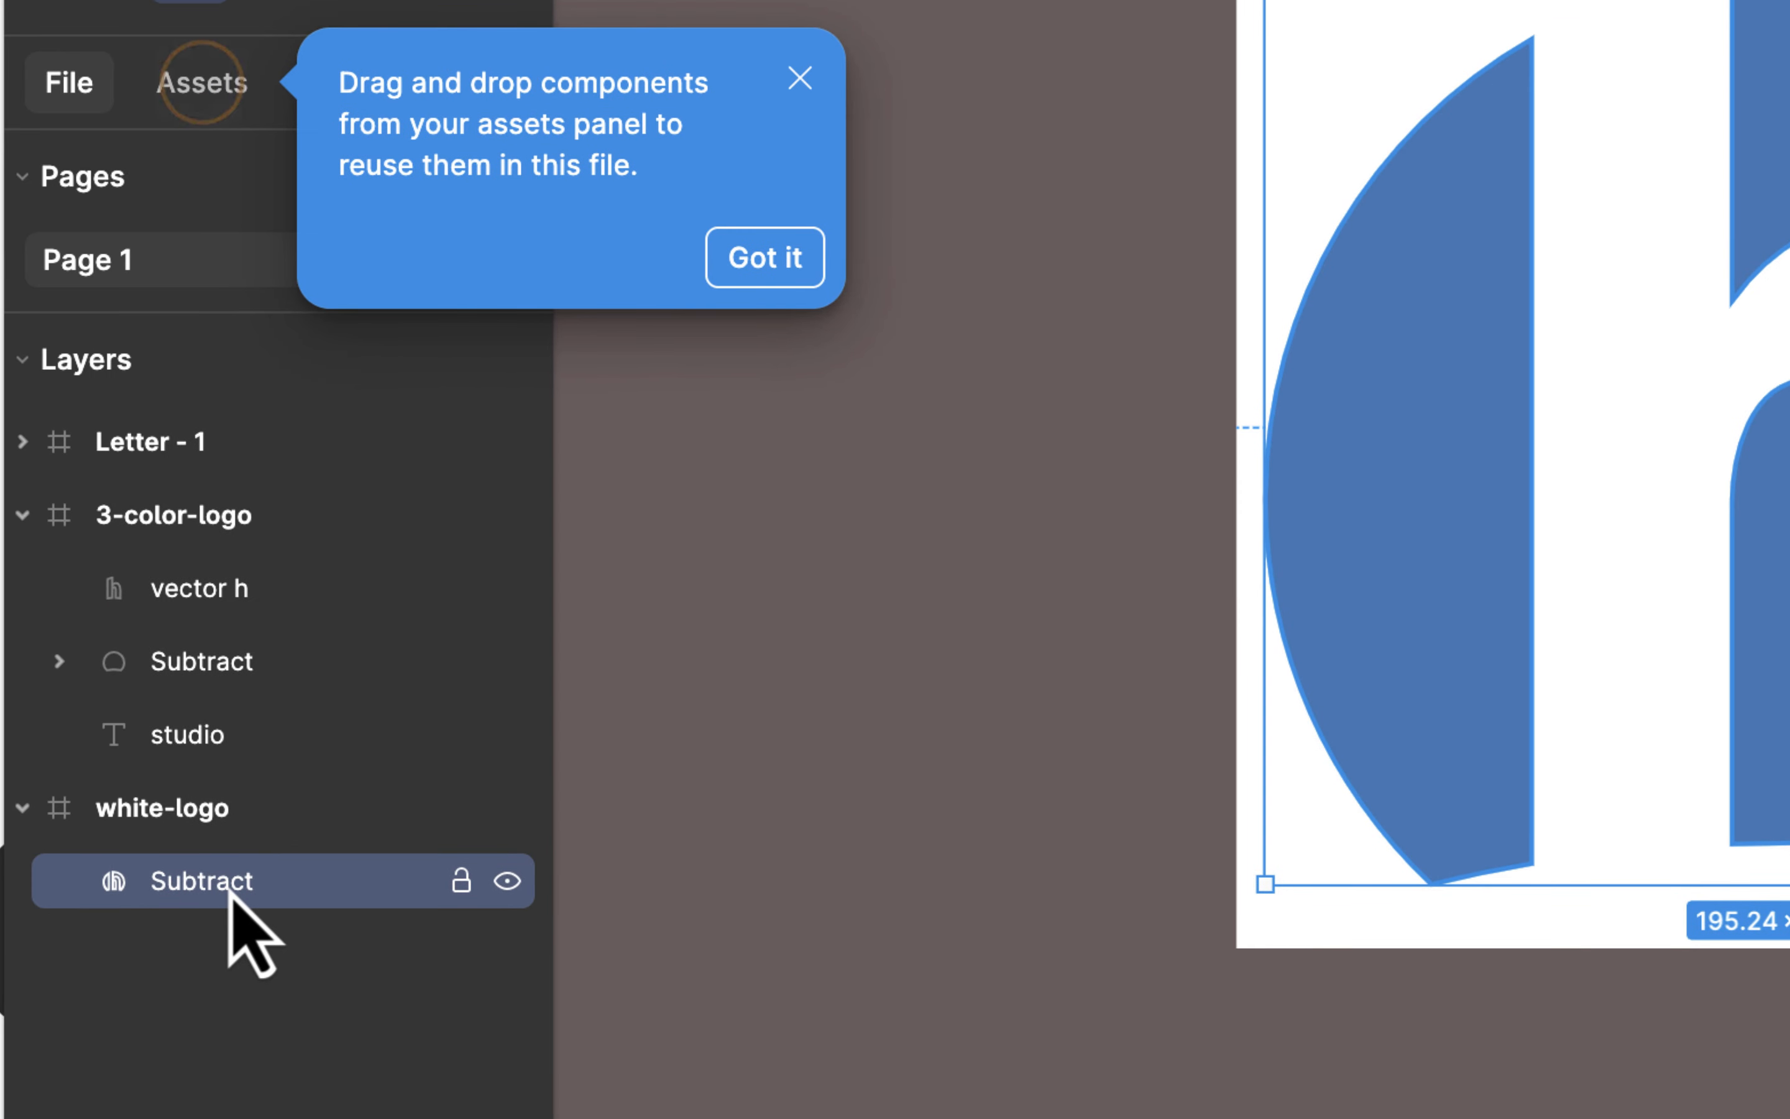
# Step: Rename the flattened Subtract layer in the white-logo frame as circle-trans-h and deselect it
pyautogui.doubleClick(225, 895)
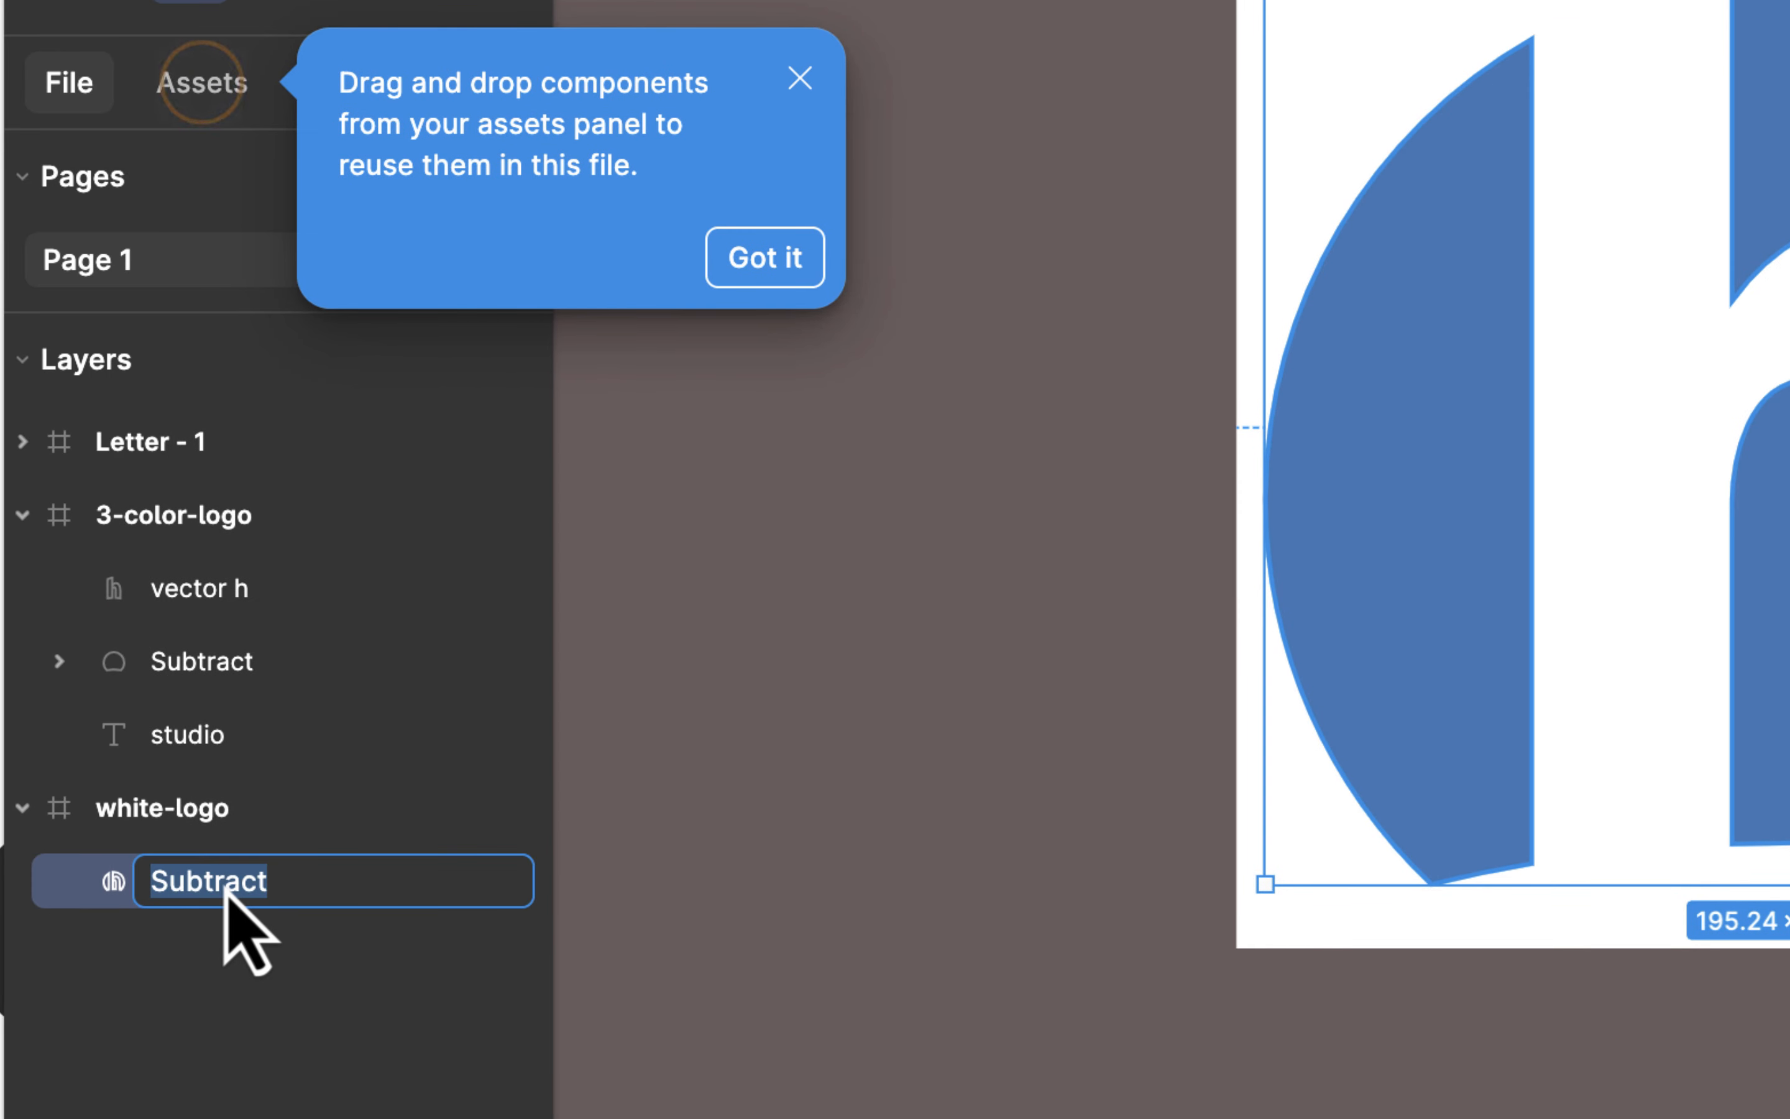
pyautogui.write('cir')
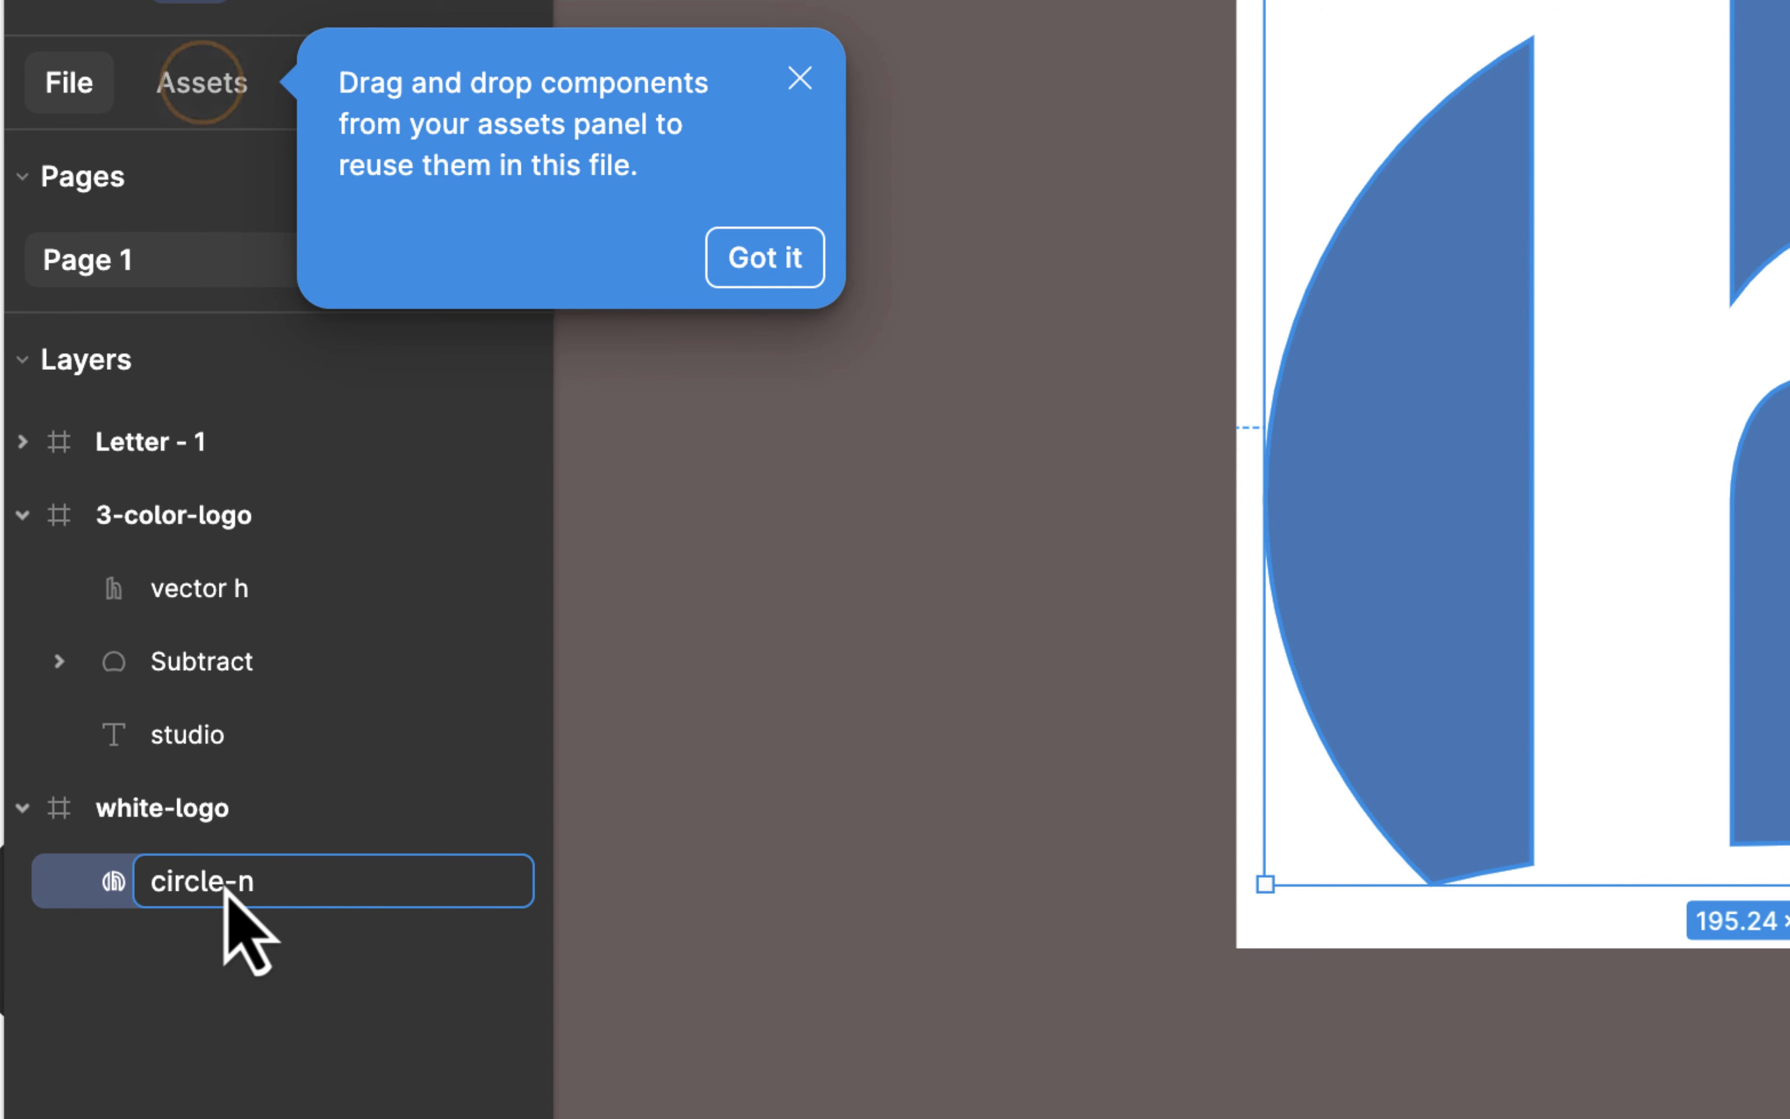
pyautogui.write('cle-trans-h')
pyautogui.press('Return')
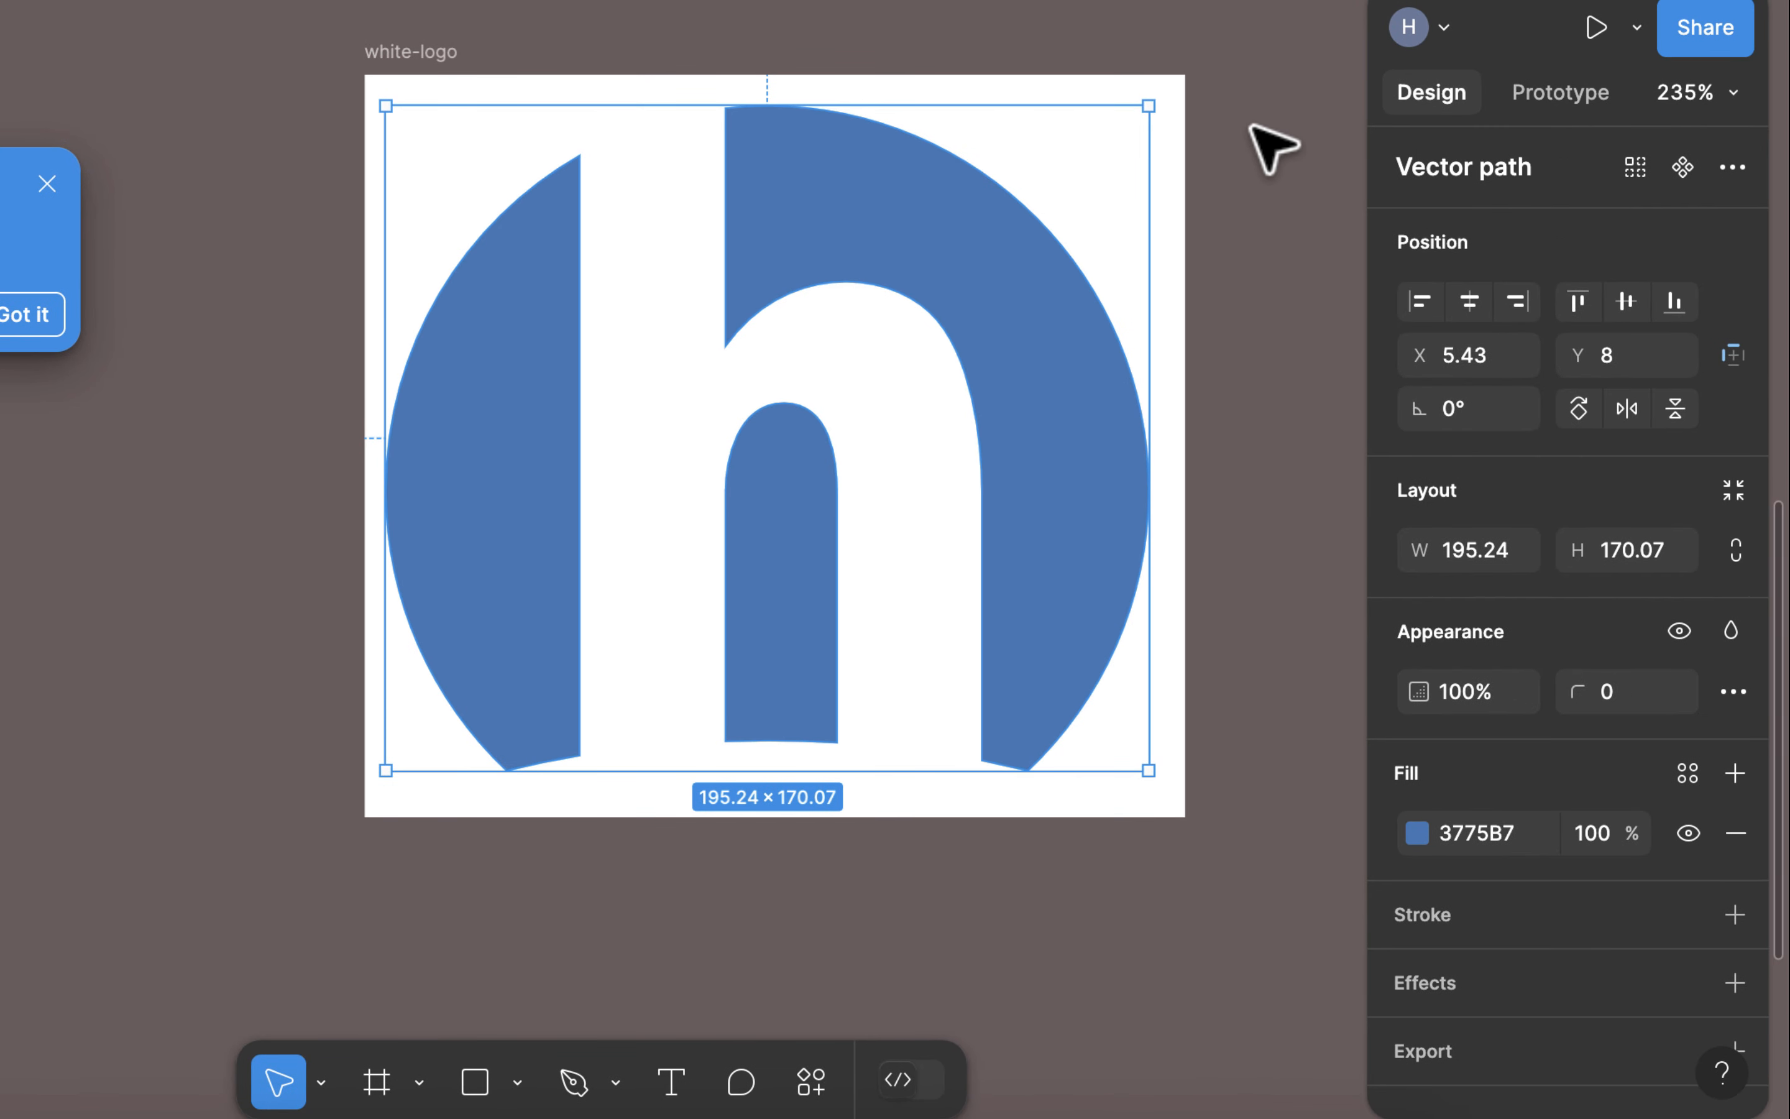
pyautogui.click(1250, 126)
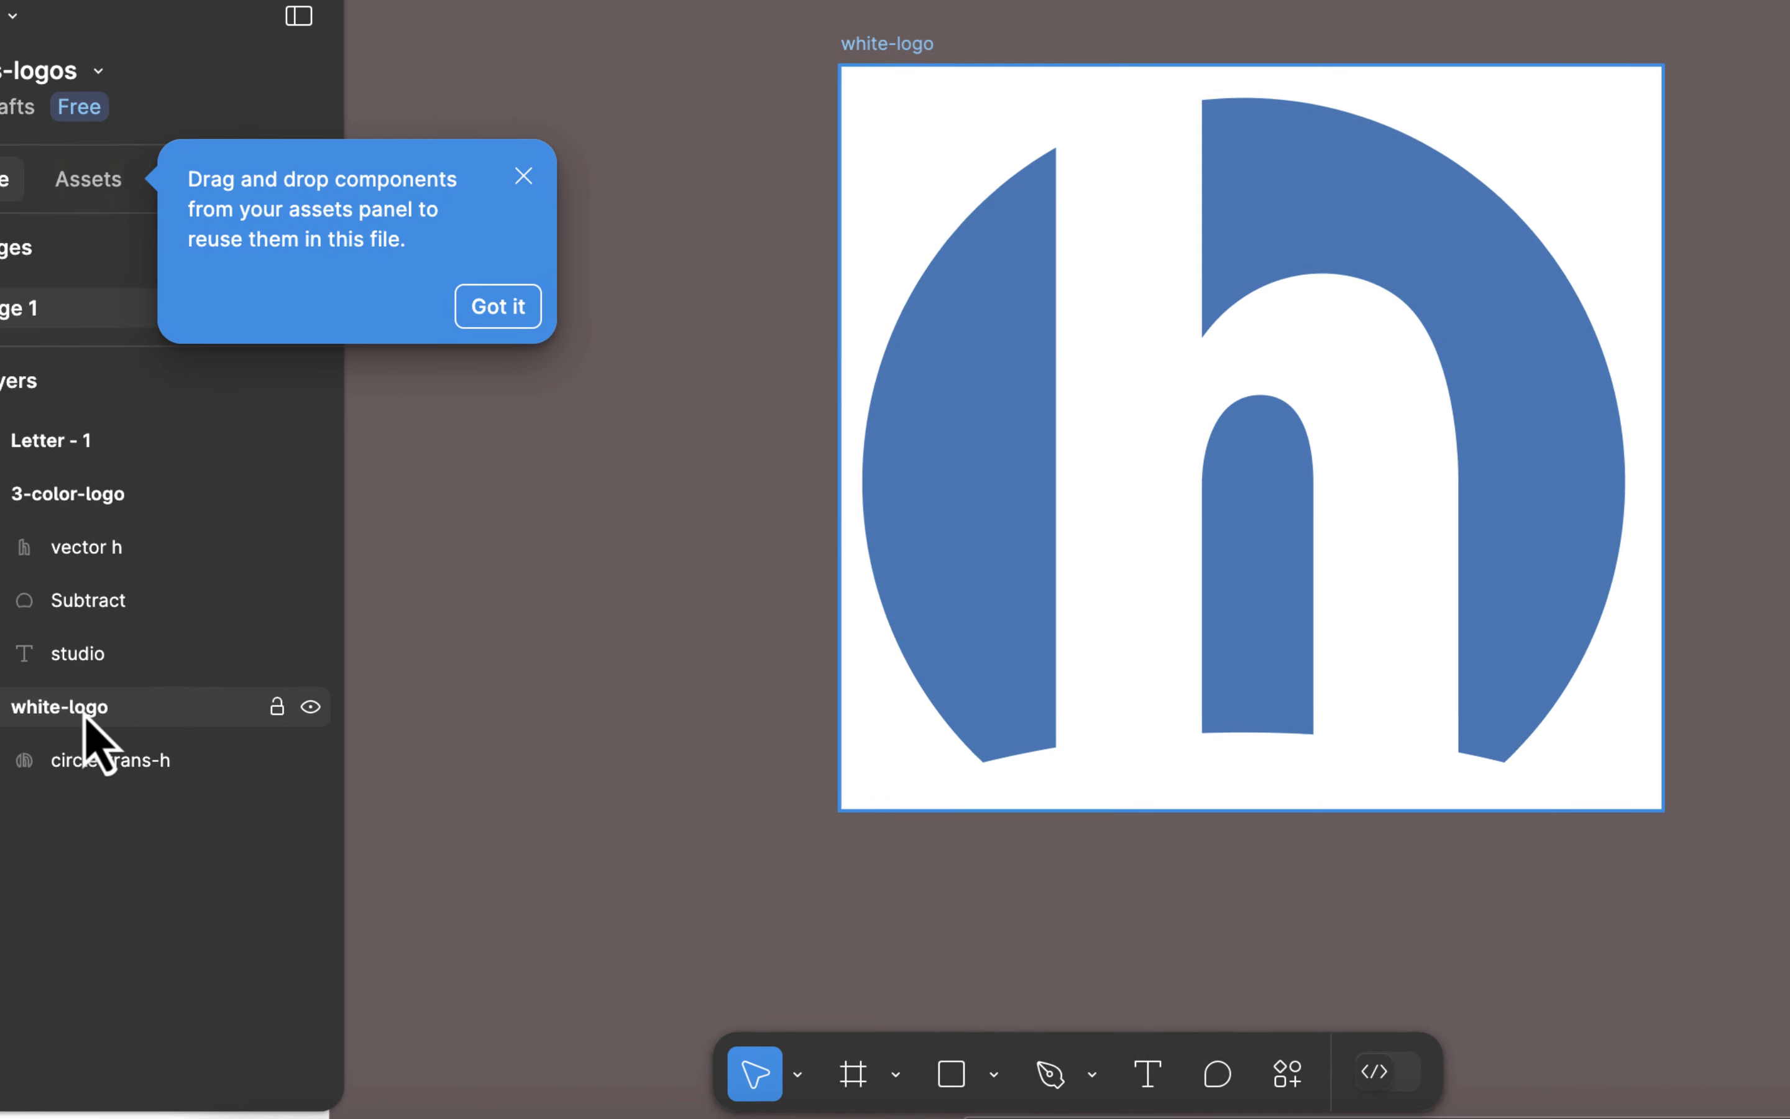
# Step: Test the knockout by lowering the white-logo frame's fill opacity to 0%, and restore it to 100%
pyautogui.click(170, 709)
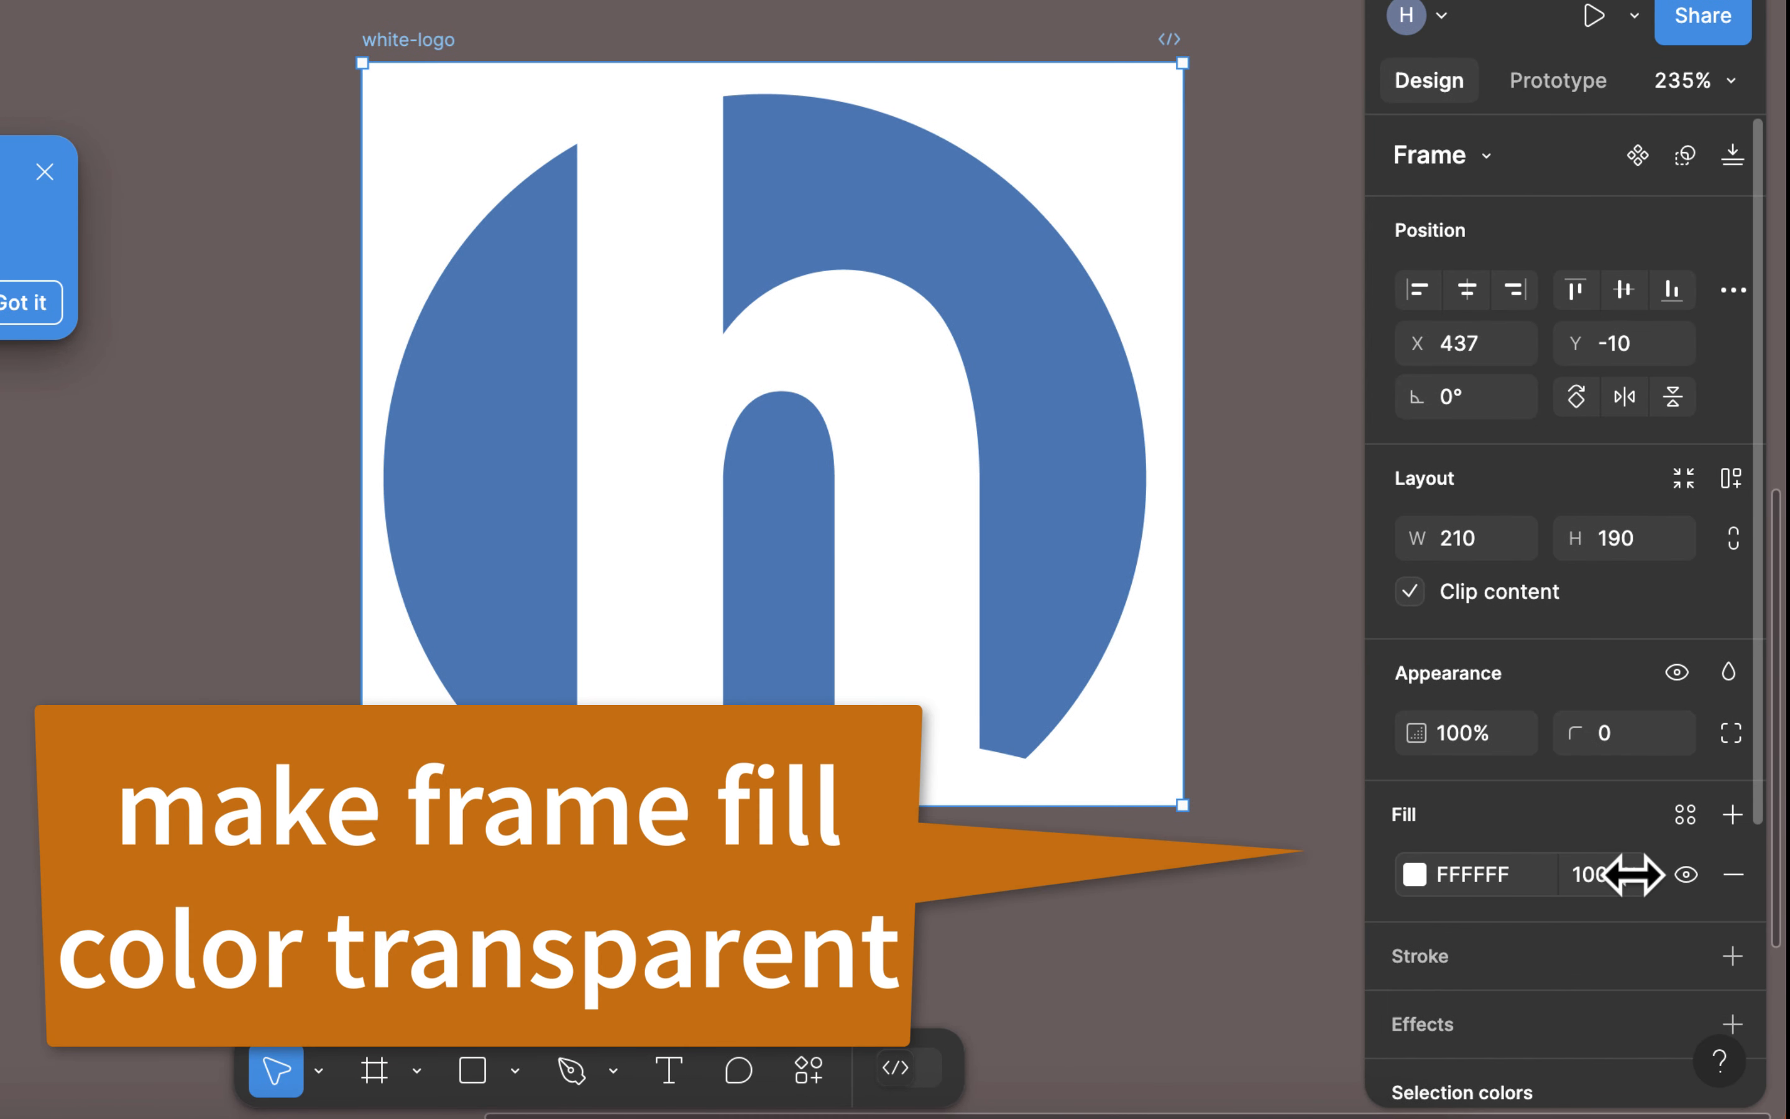
pyautogui.moveTo(1633, 875); pyautogui.dragTo(1250, 864)
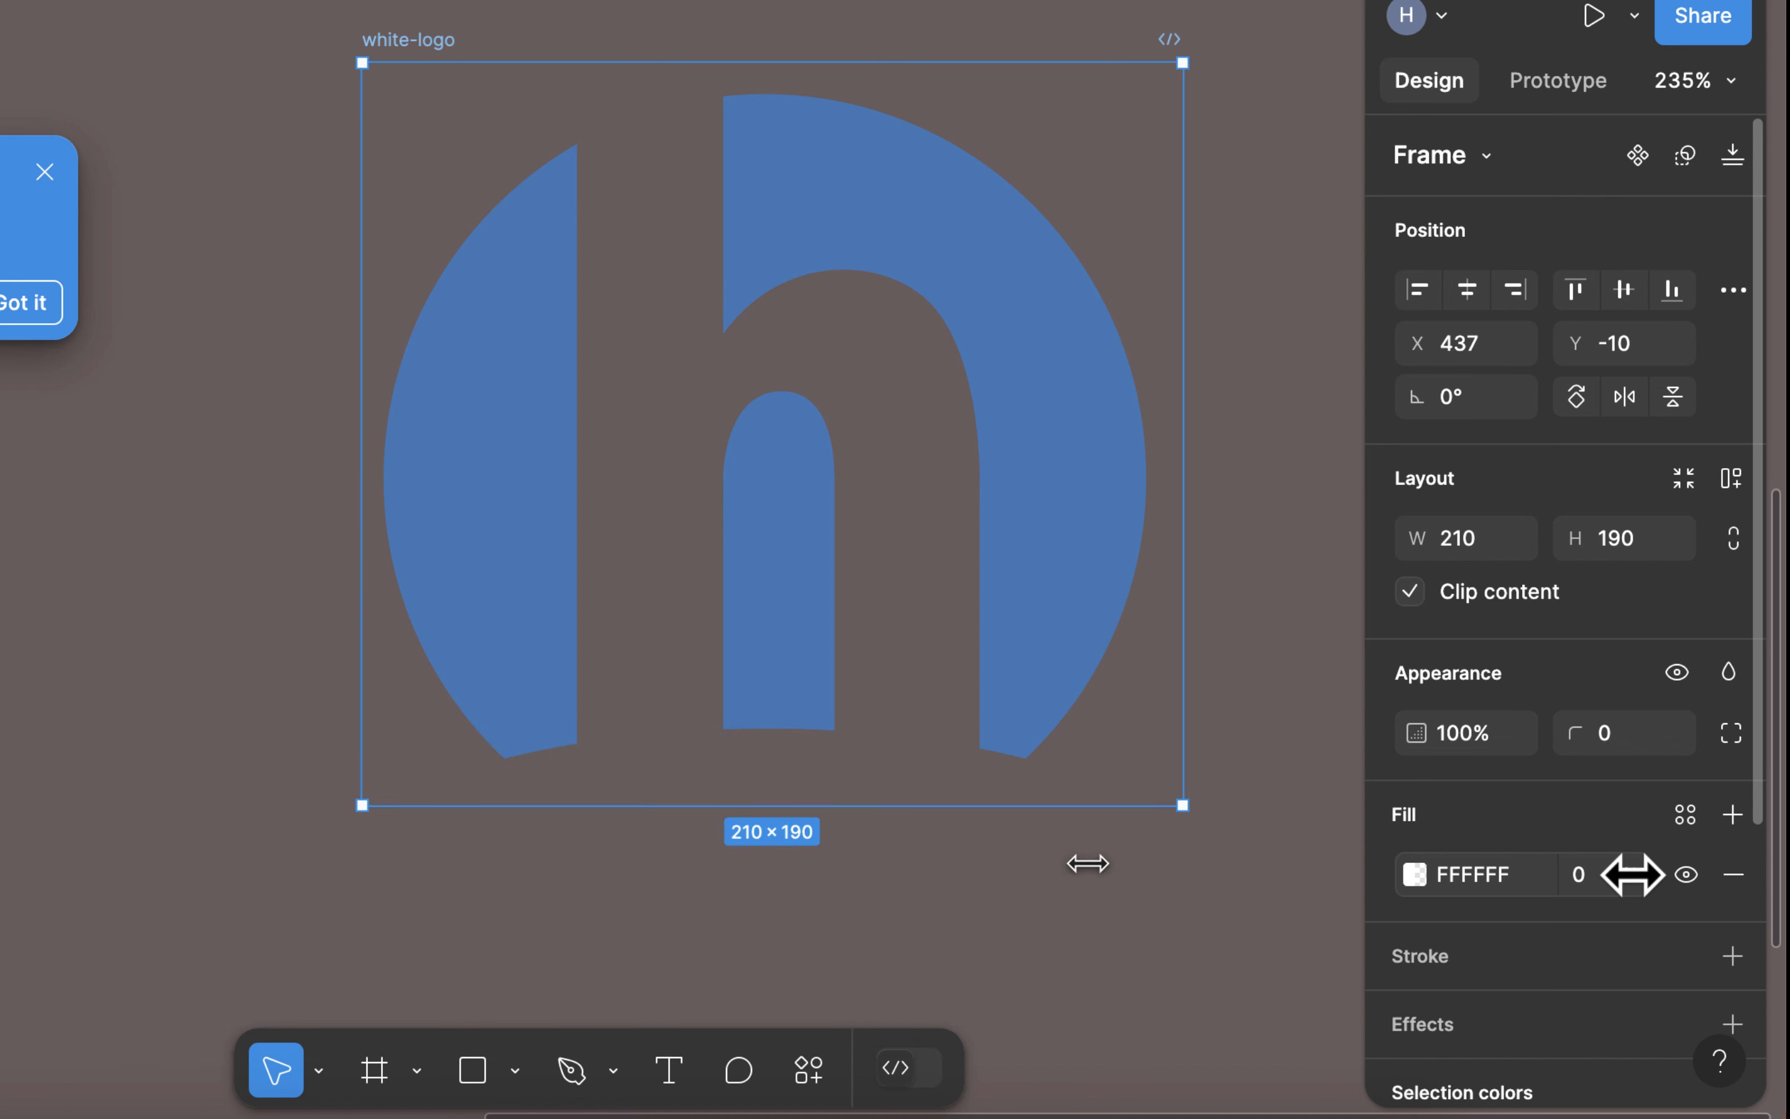
pyautogui.moveTo(1096, 863); pyautogui.dragTo(1590, 874)
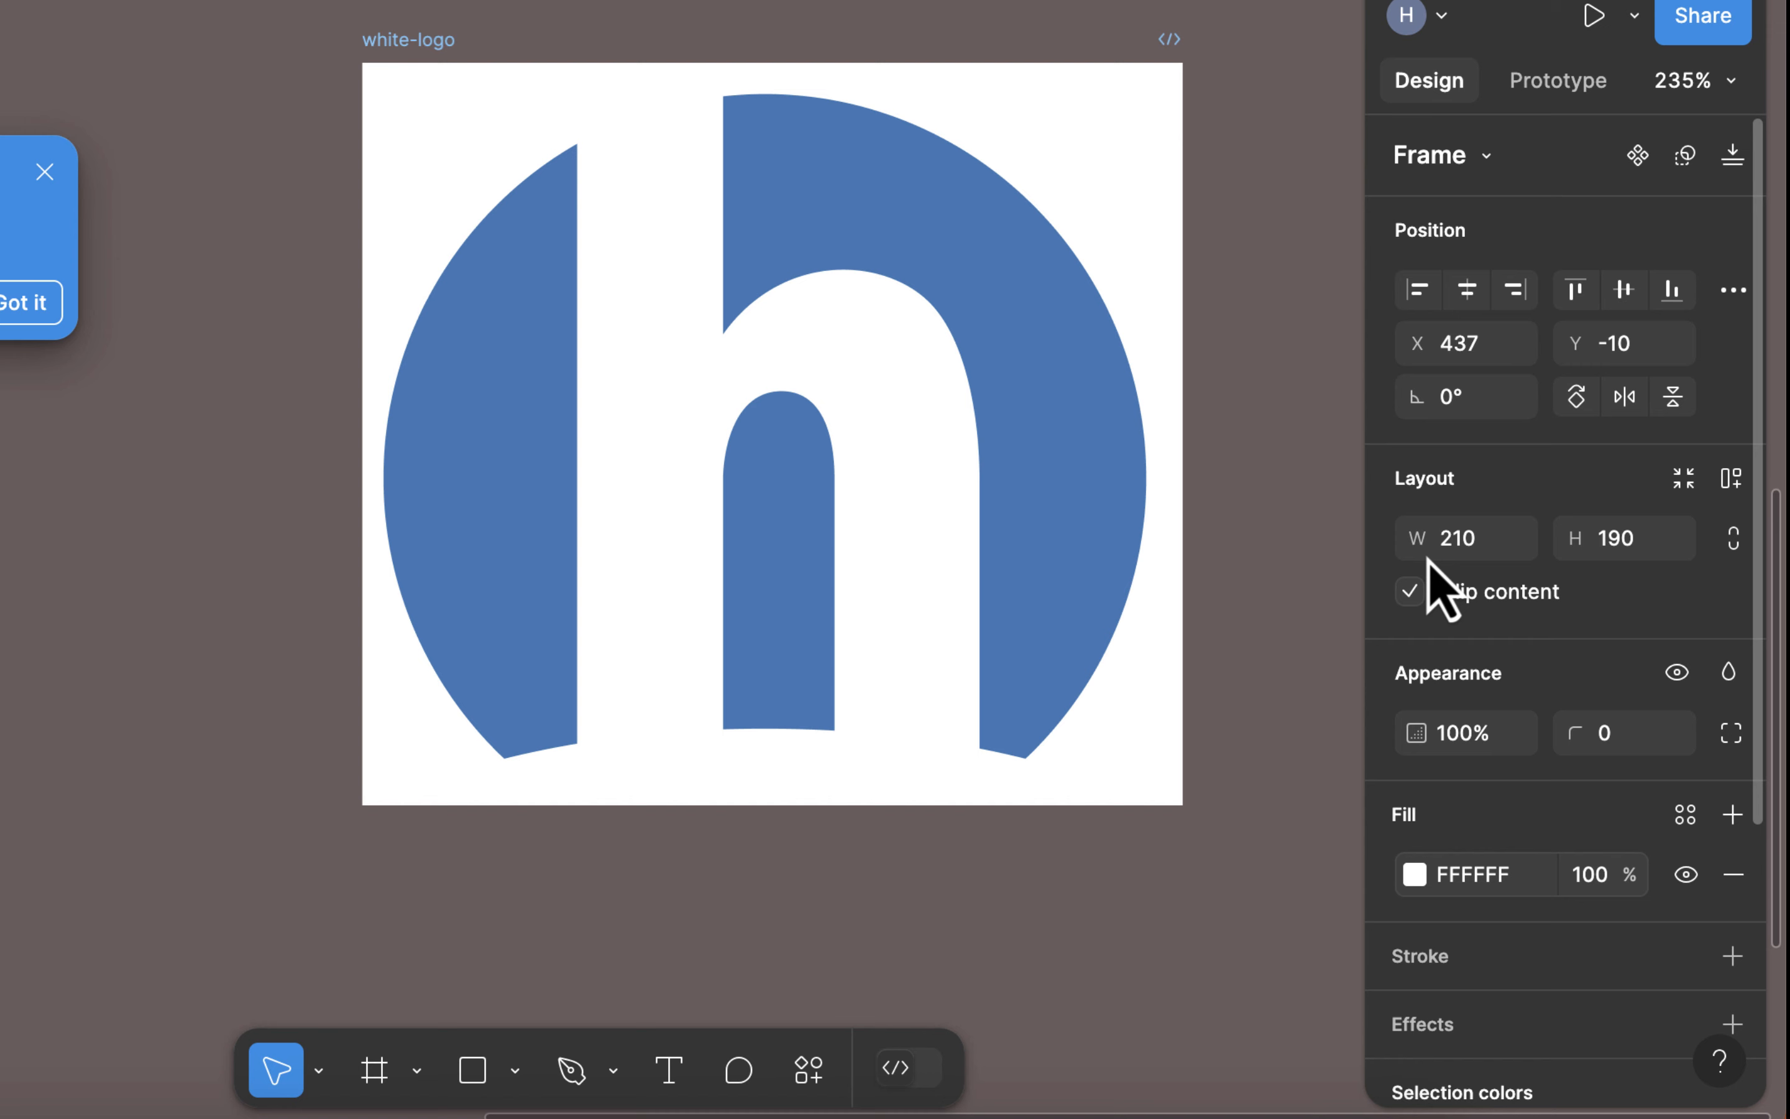
pyautogui.click(1291, 74)
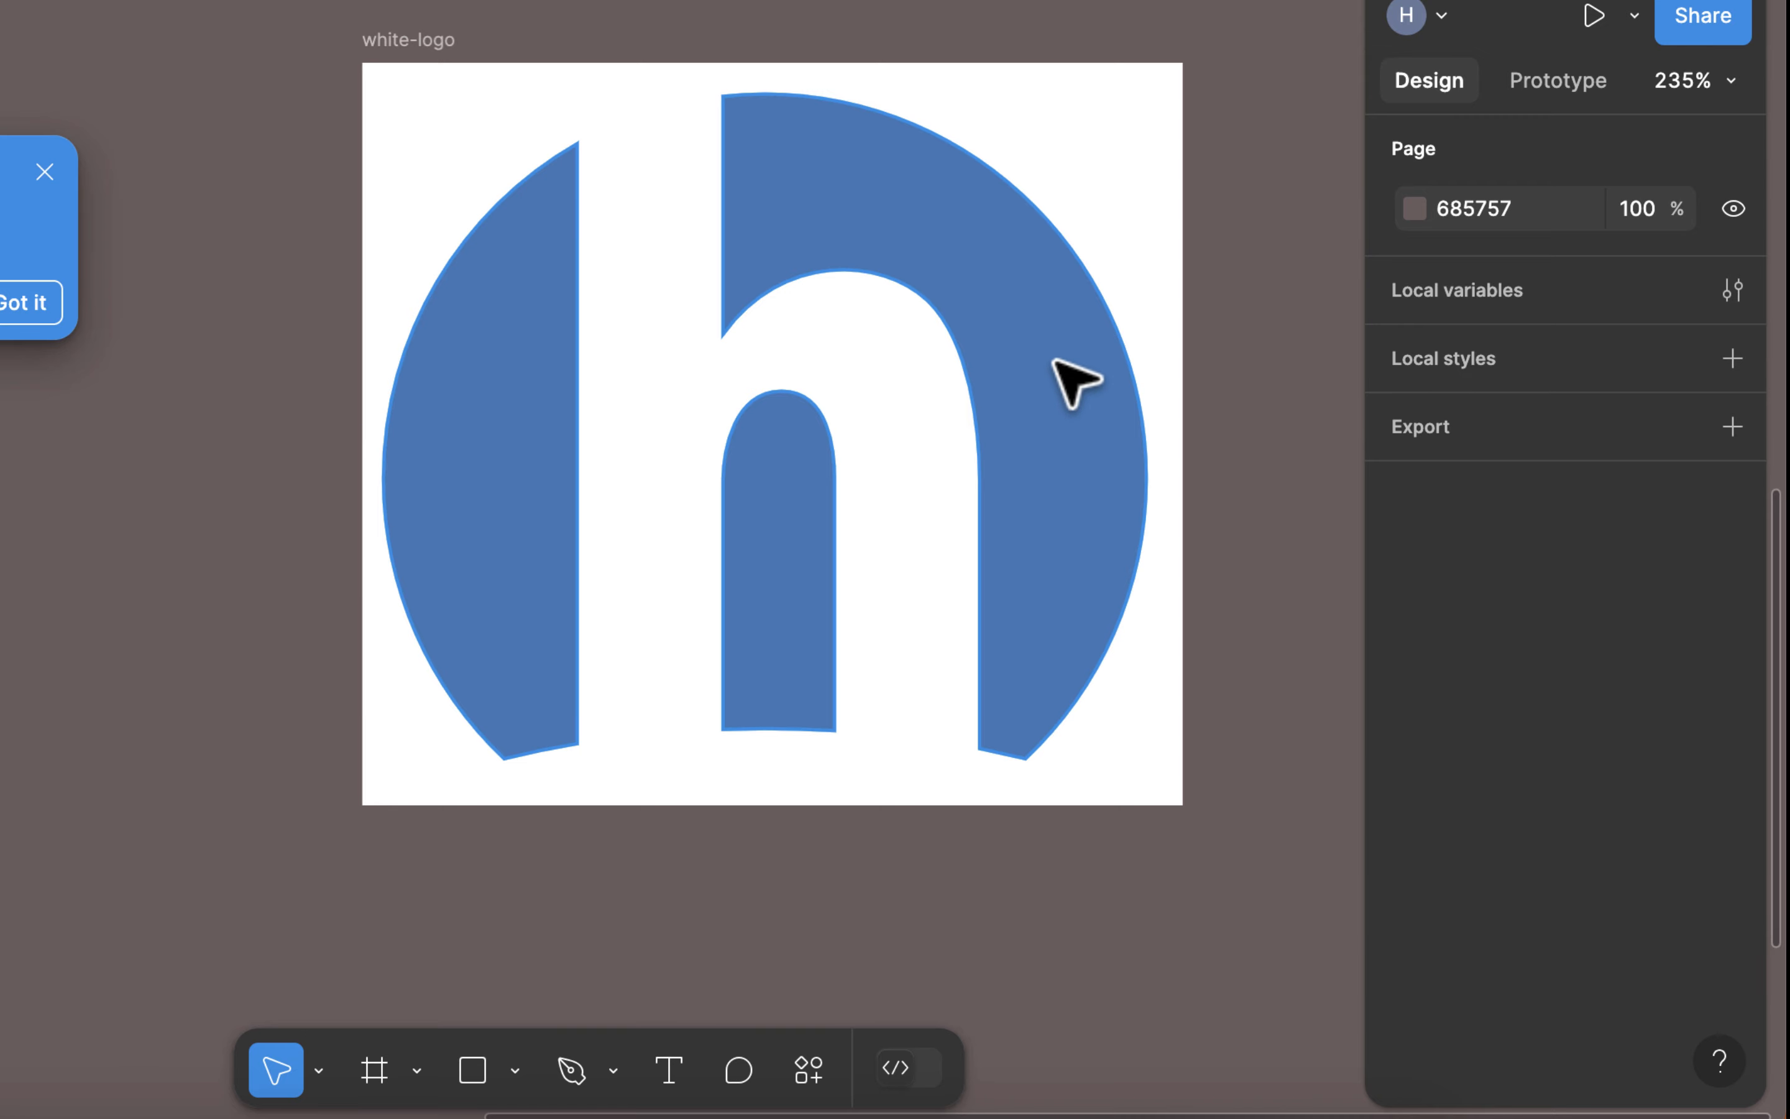
# Step: Set the fill of the circle-trans-h vector in the white-logo frame to white (FFFFFF) at 100% opacity and deselect it
pyautogui.click(1075, 381)
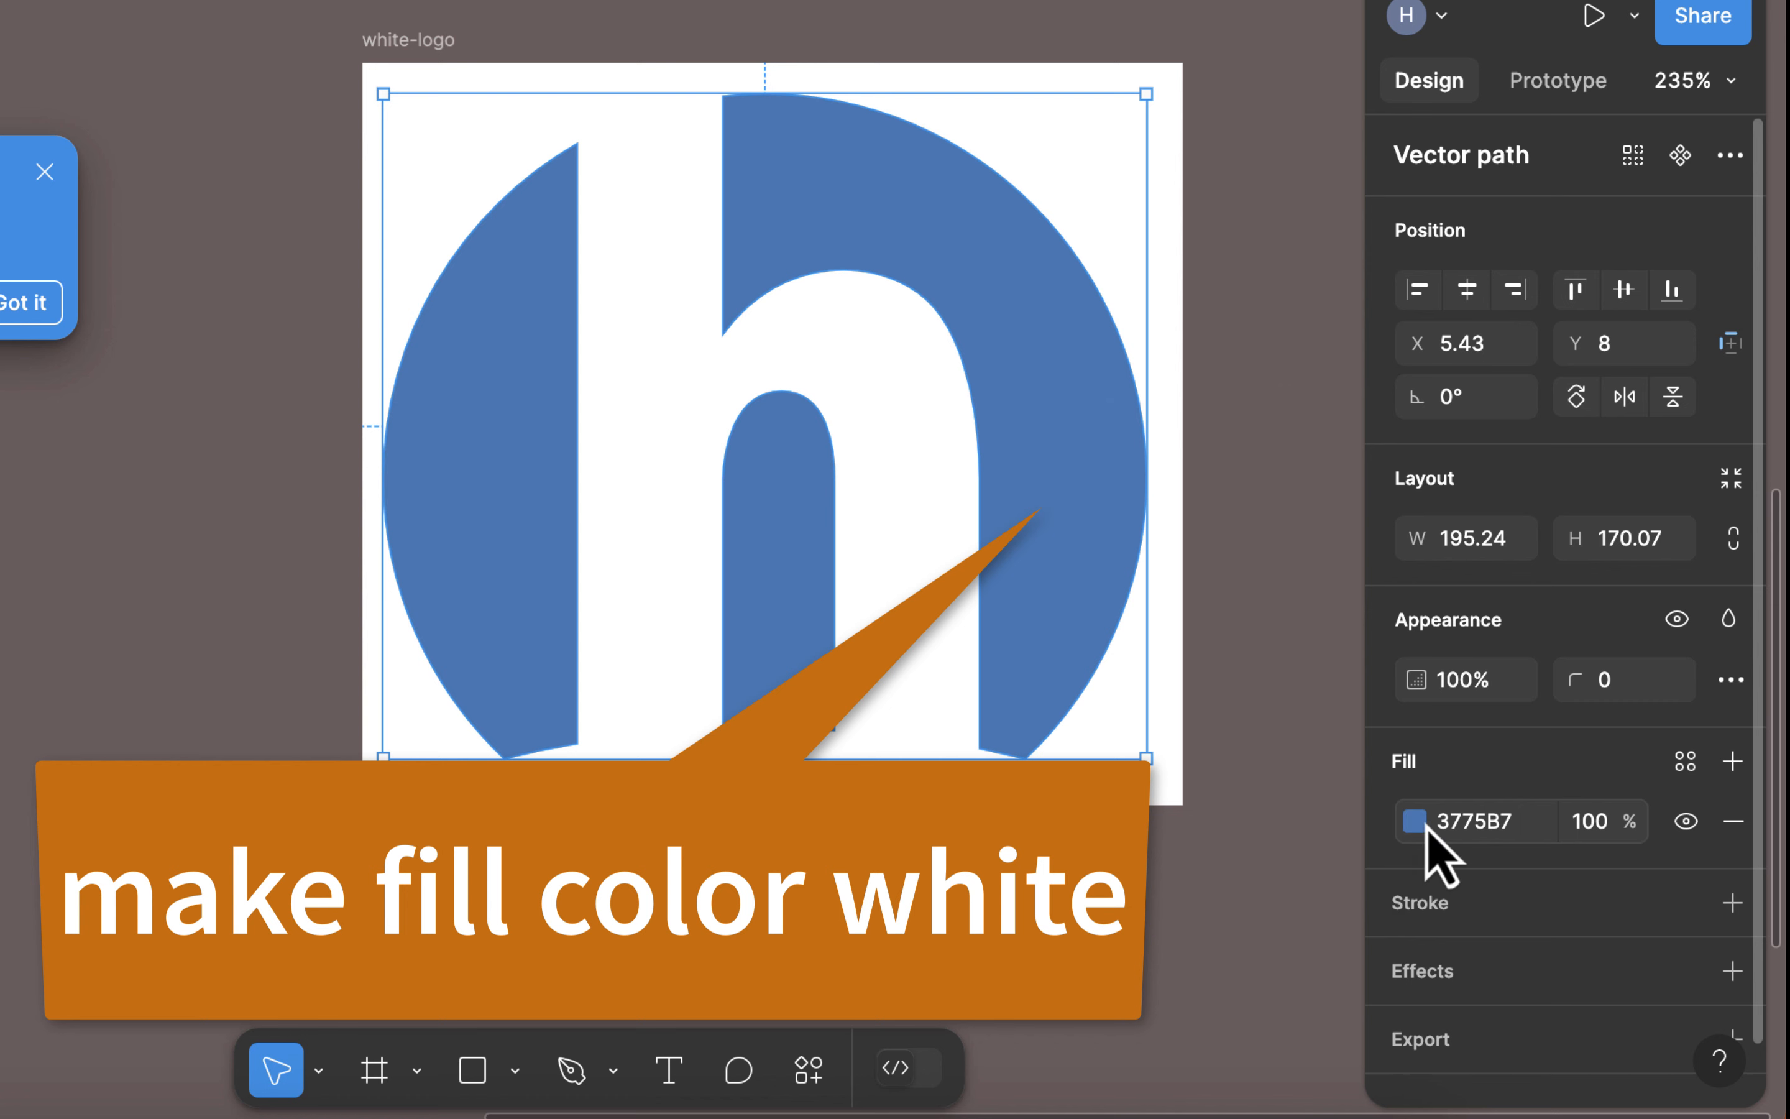
pyautogui.click(1415, 821)
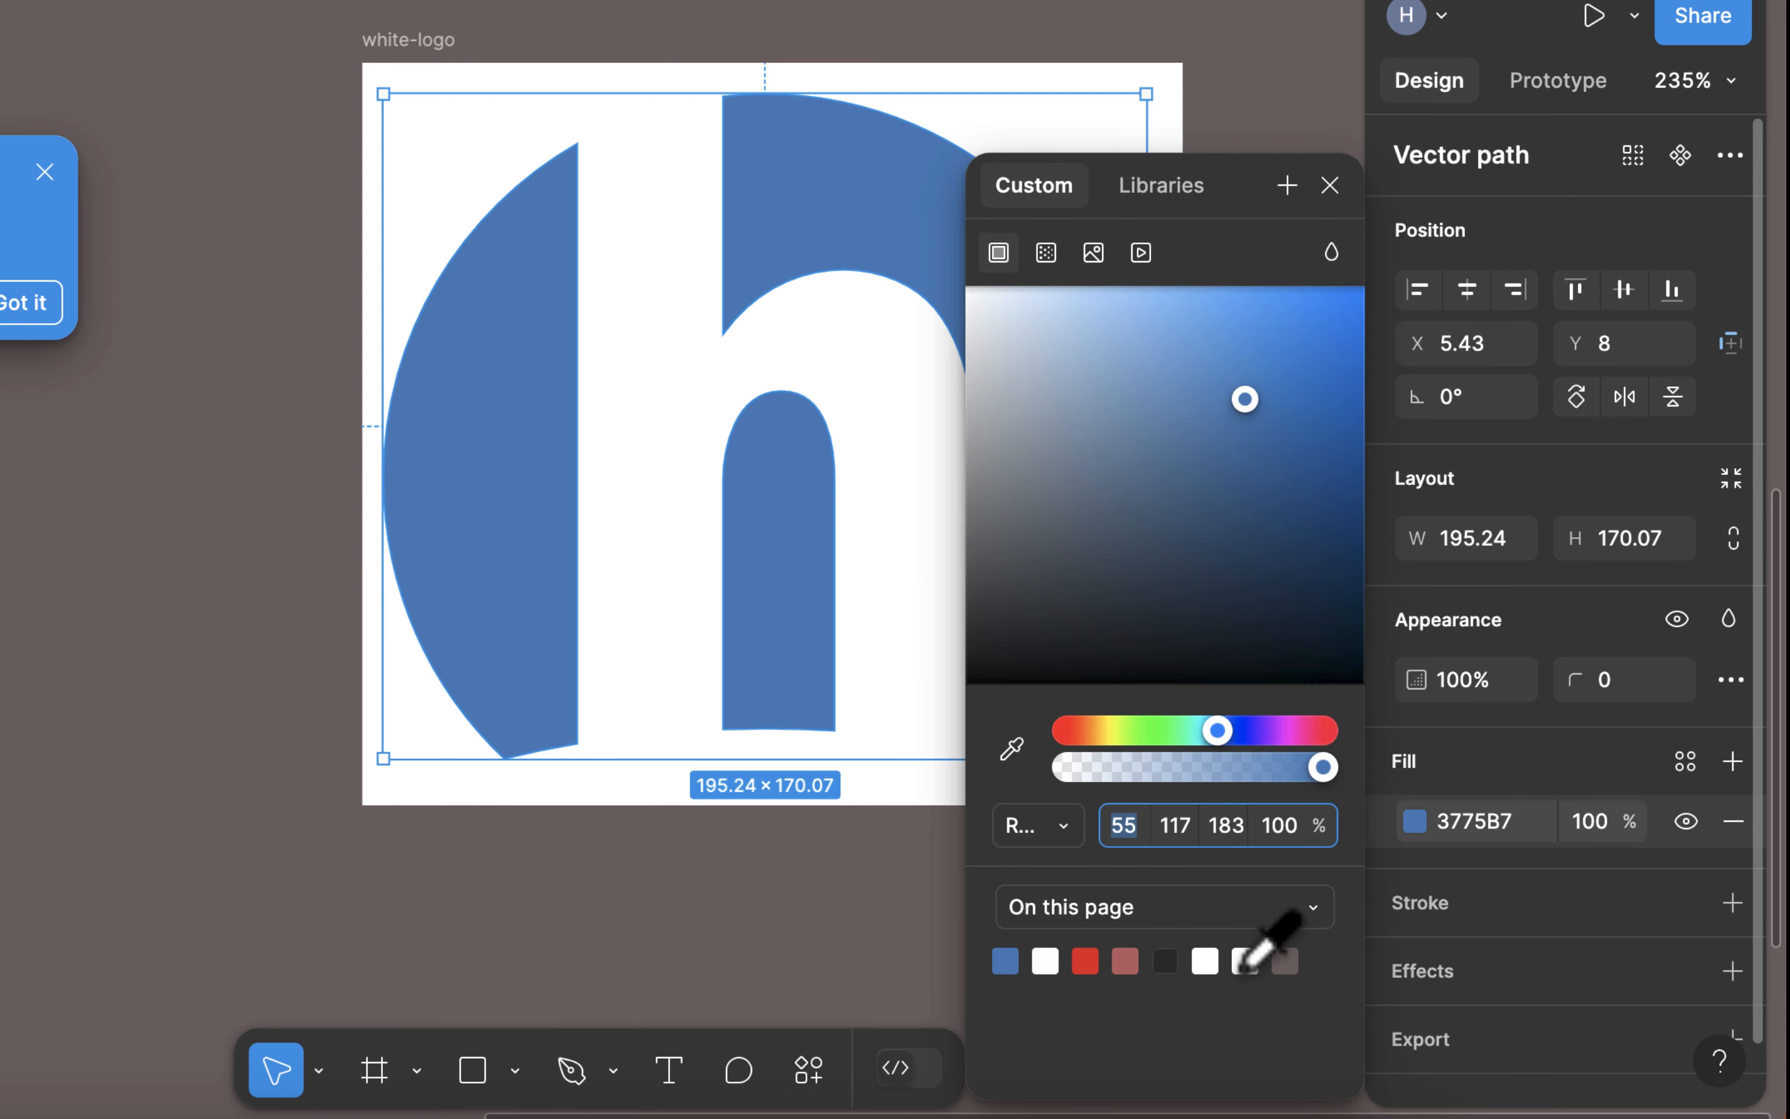
pyautogui.click(1245, 961)
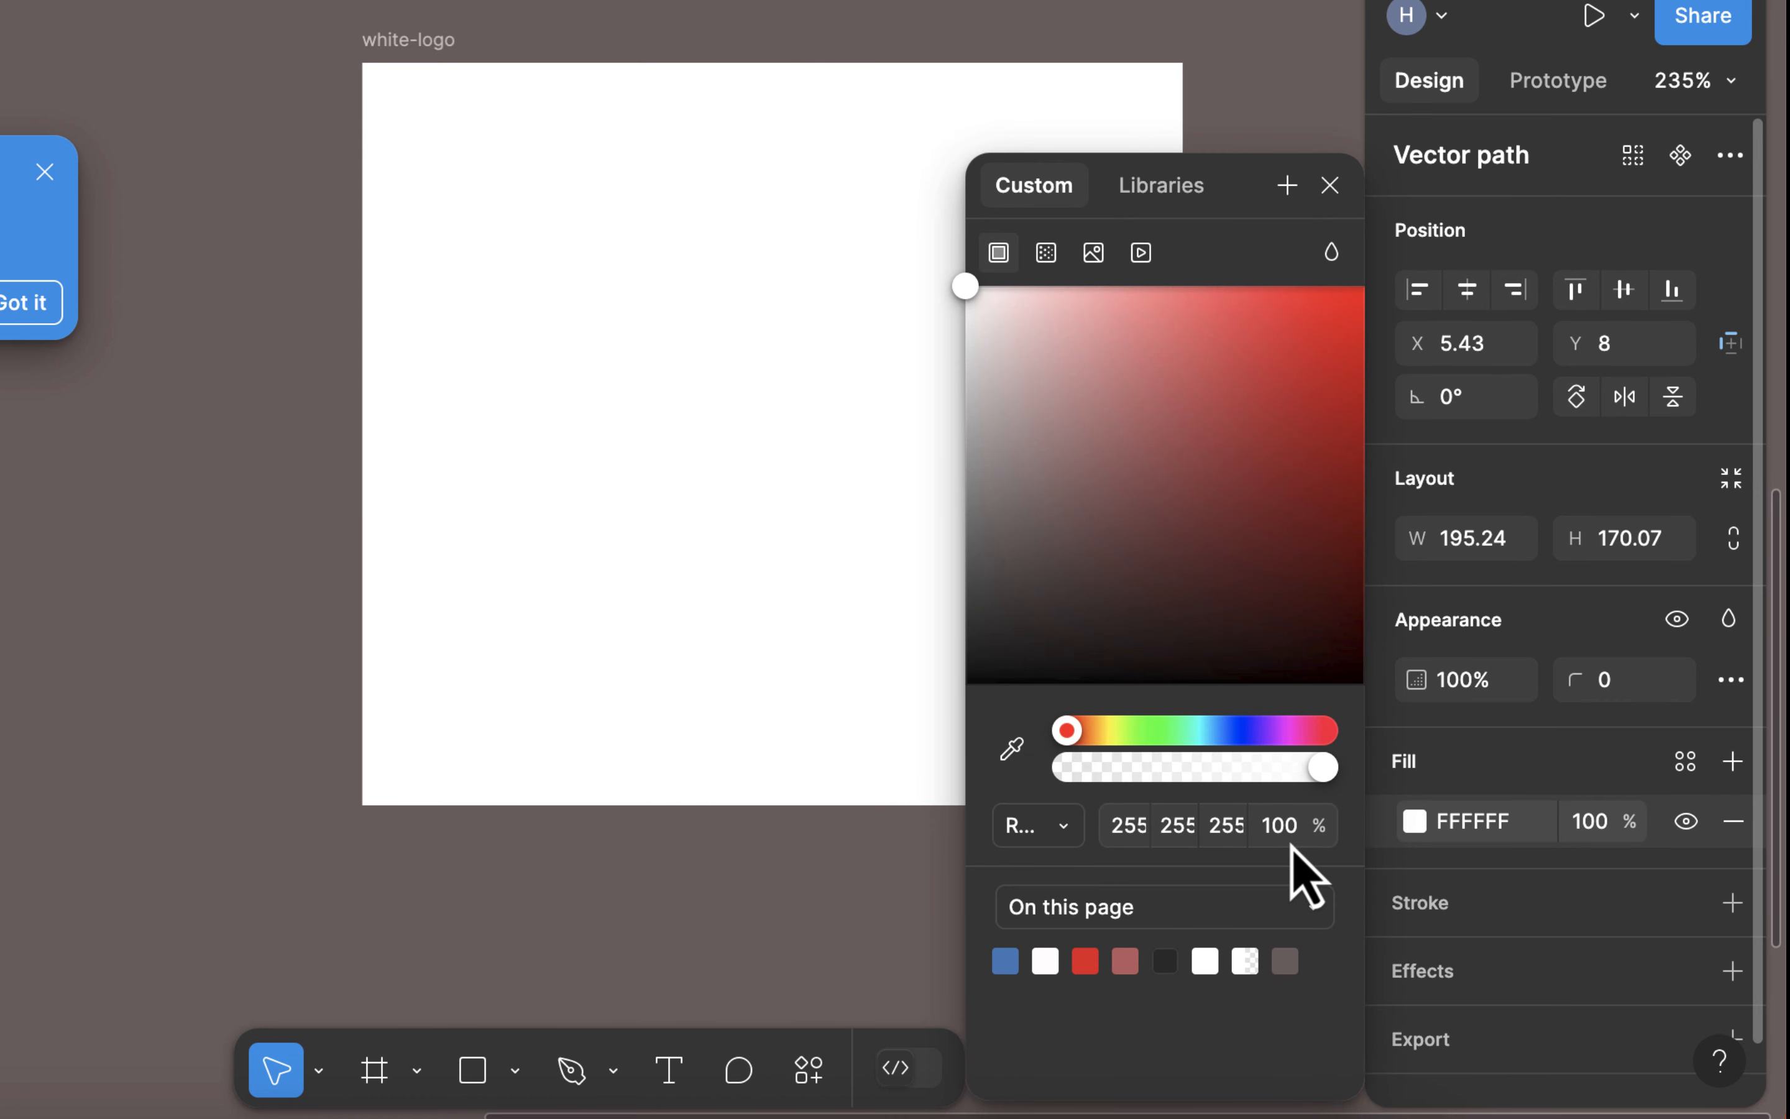
pyautogui.click(932, 906)
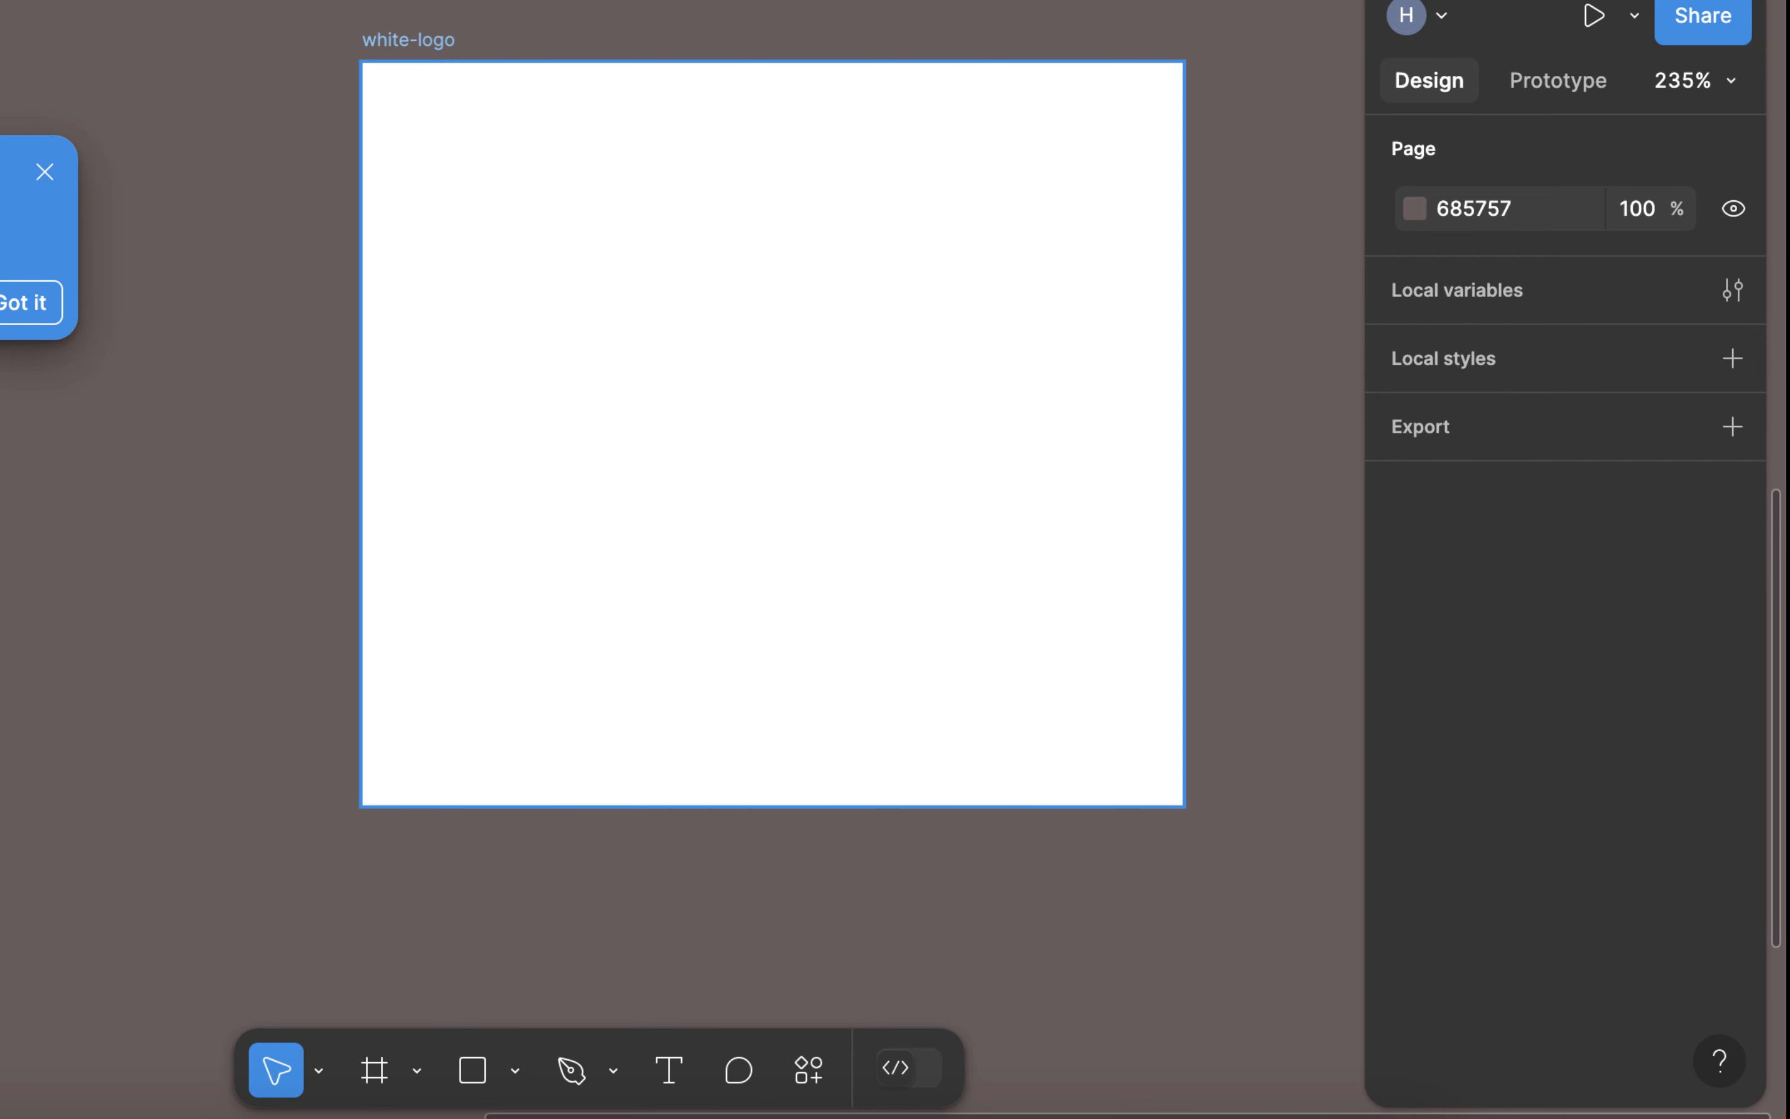
# Step: Make the white-logo frame's background transparent by setting its FFFFFF fill opacity to 0%
pyautogui.click(148, 707)
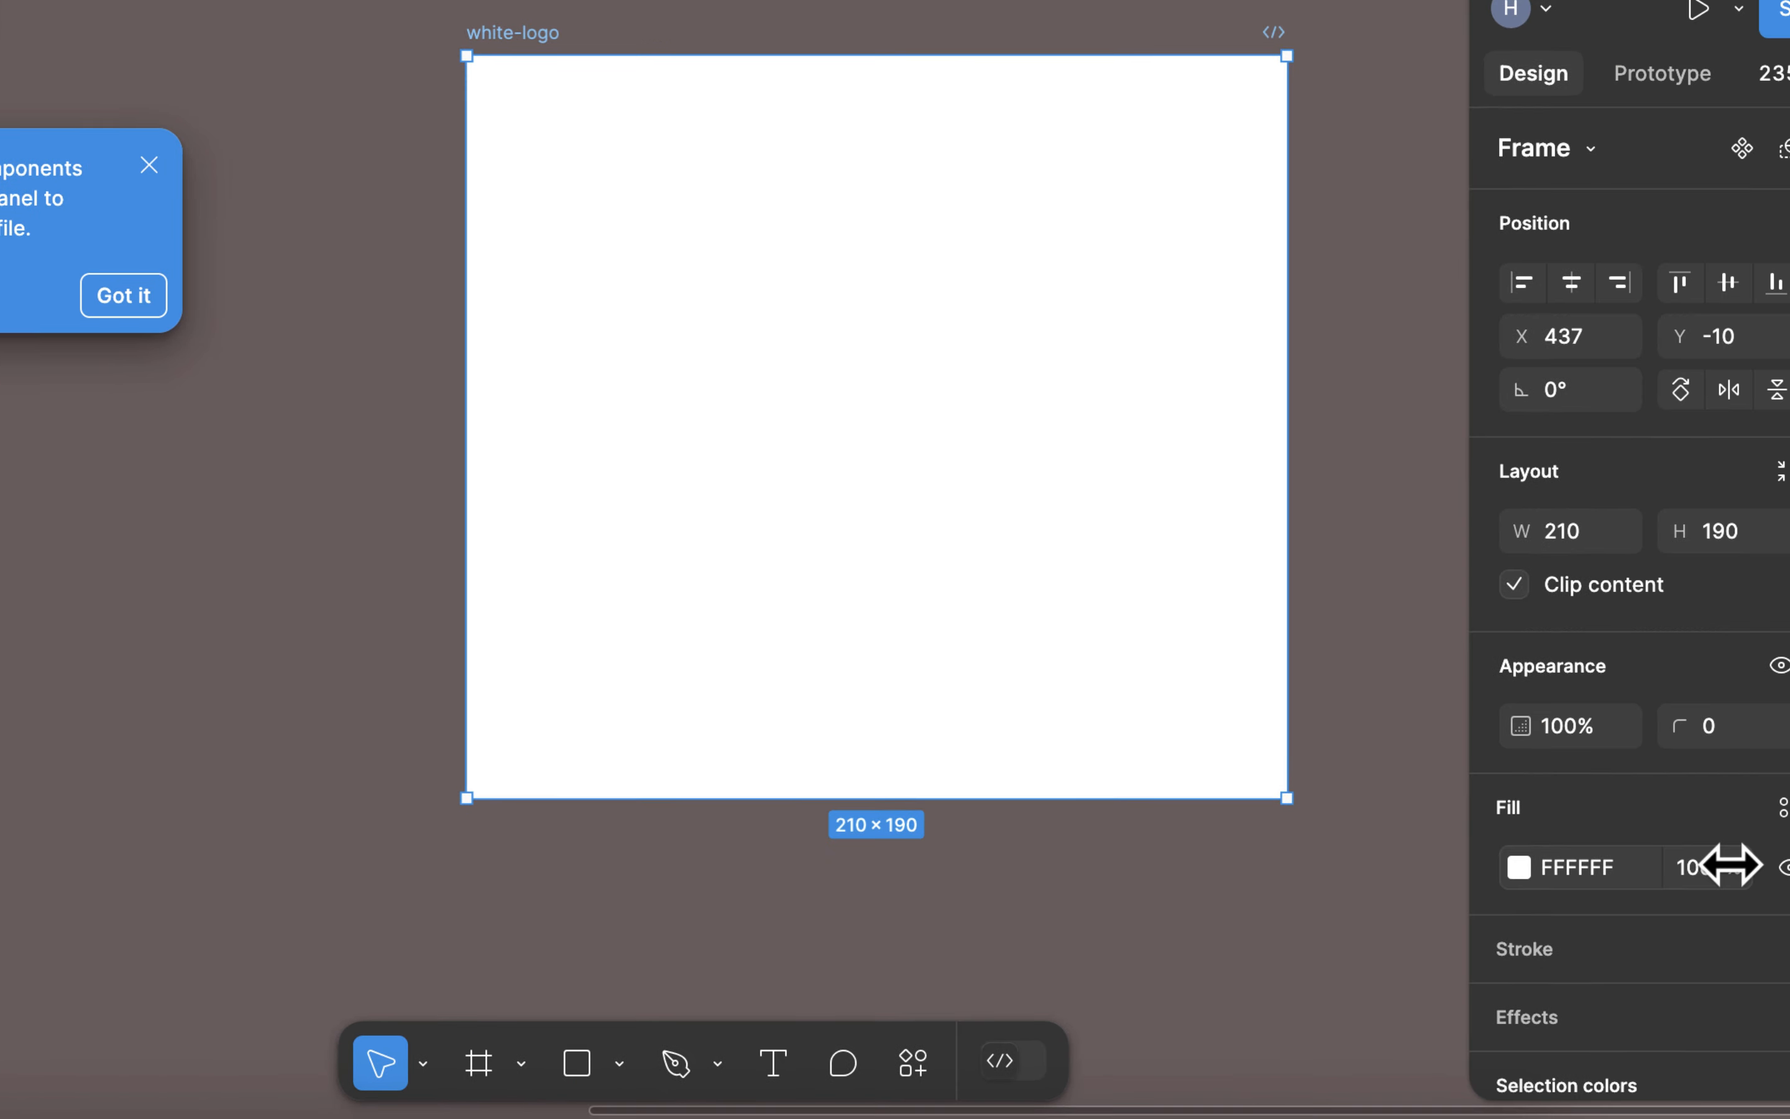
pyautogui.moveTo(1726, 859); pyautogui.dragTo(1021, 864)
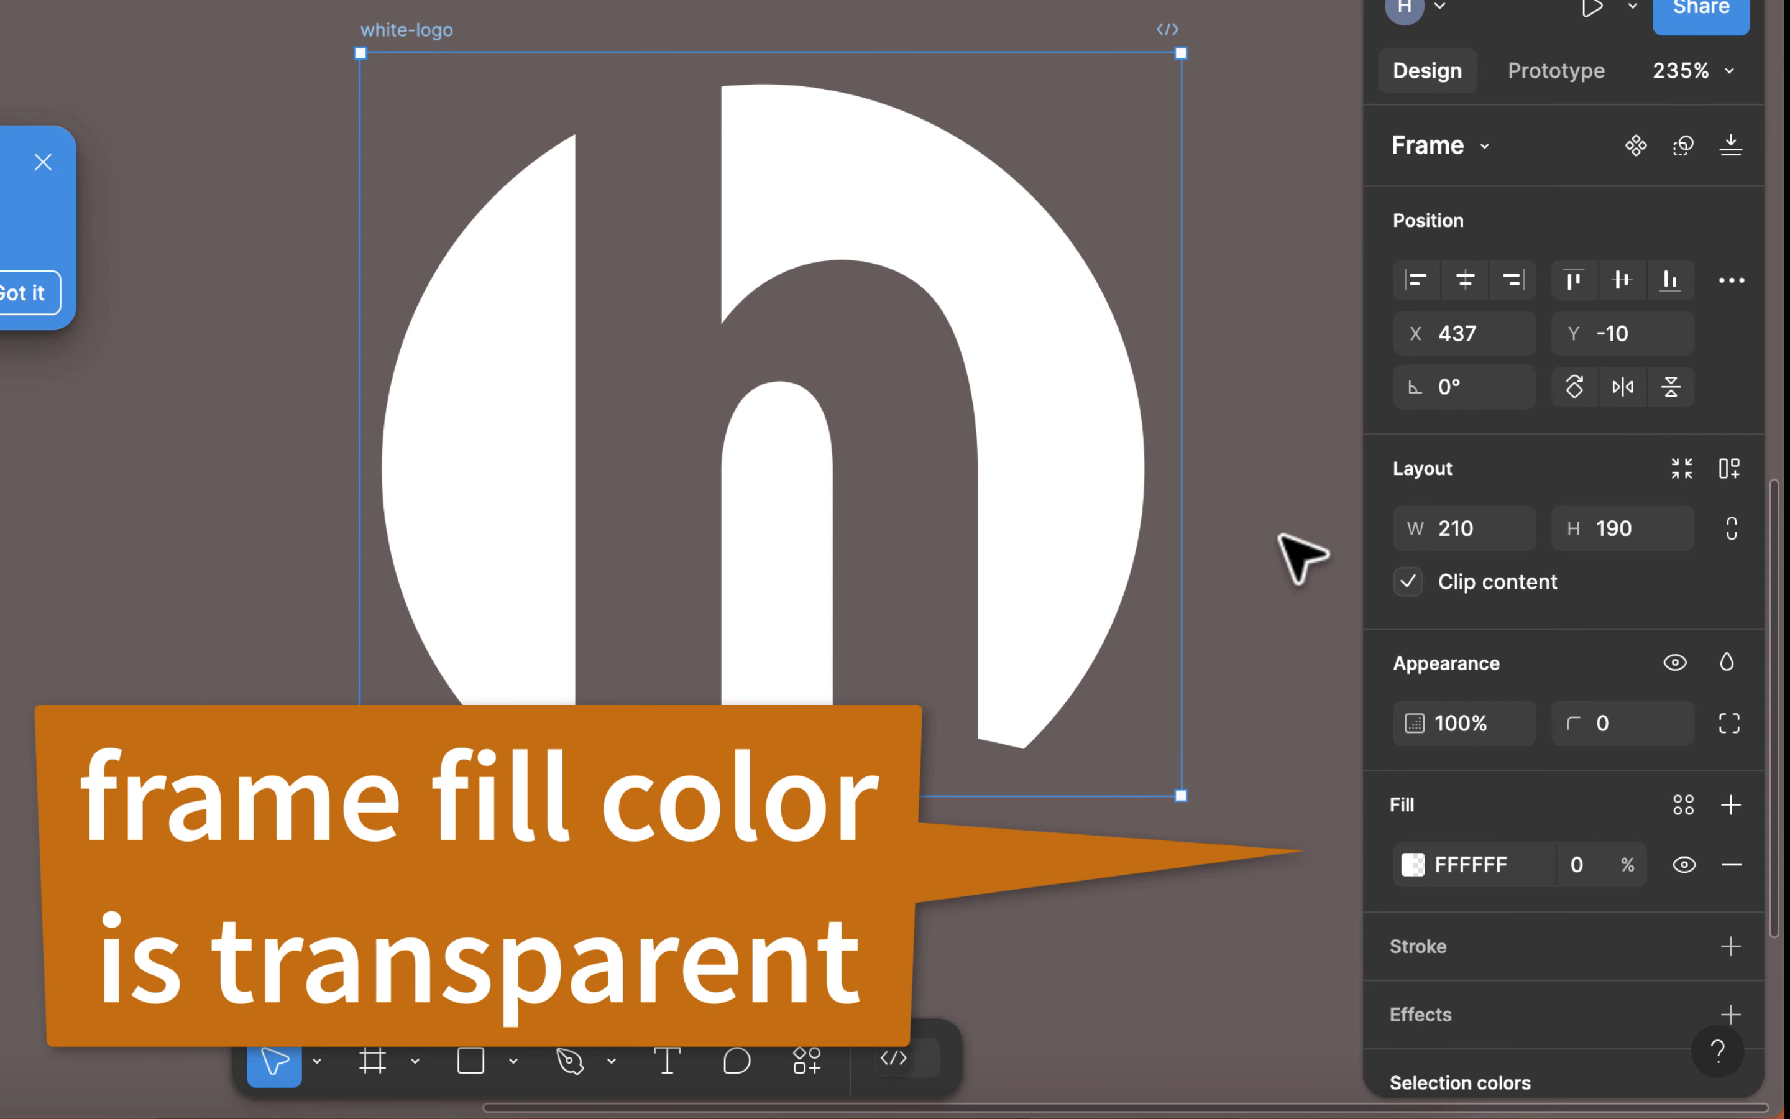
# Step: Add an export setting to the white-logo frame, keep it at 1x PNG, and export the frame
pyautogui.scroll(-7, 1271, 539)
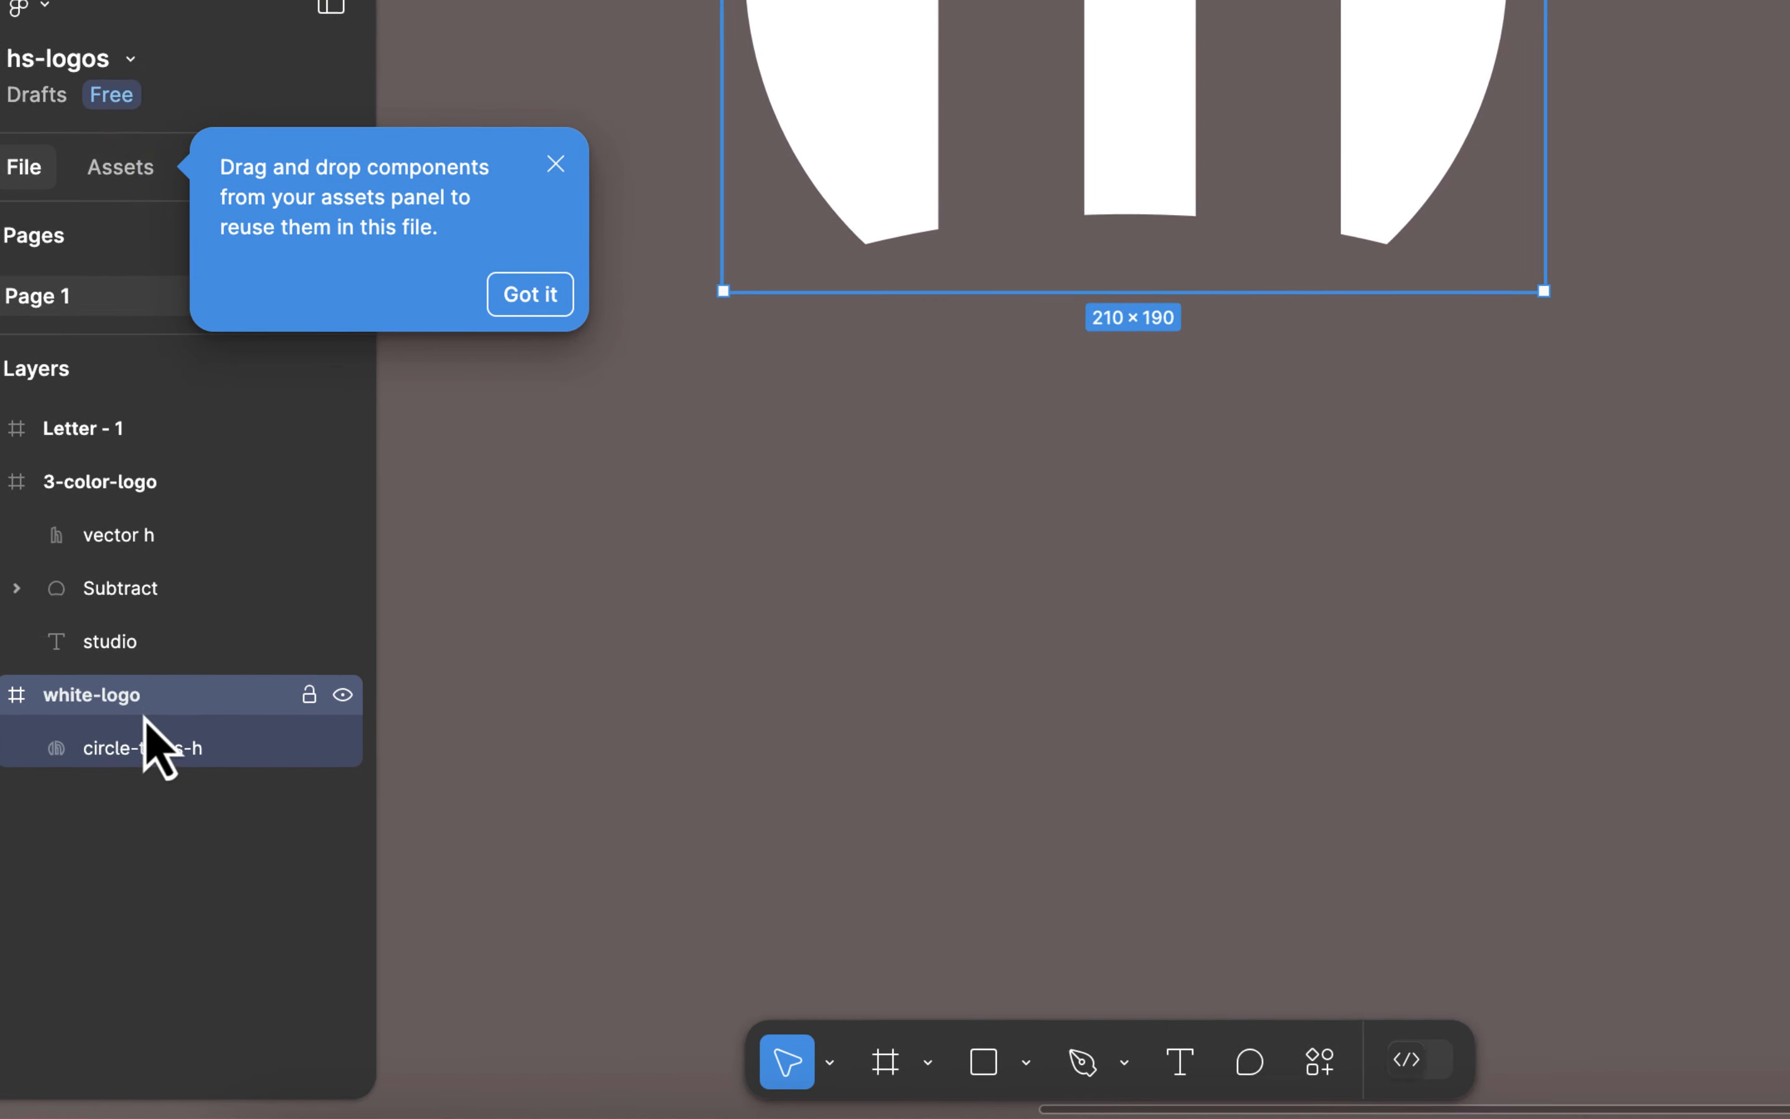
pyautogui.scroll(-4, 1677, 825)
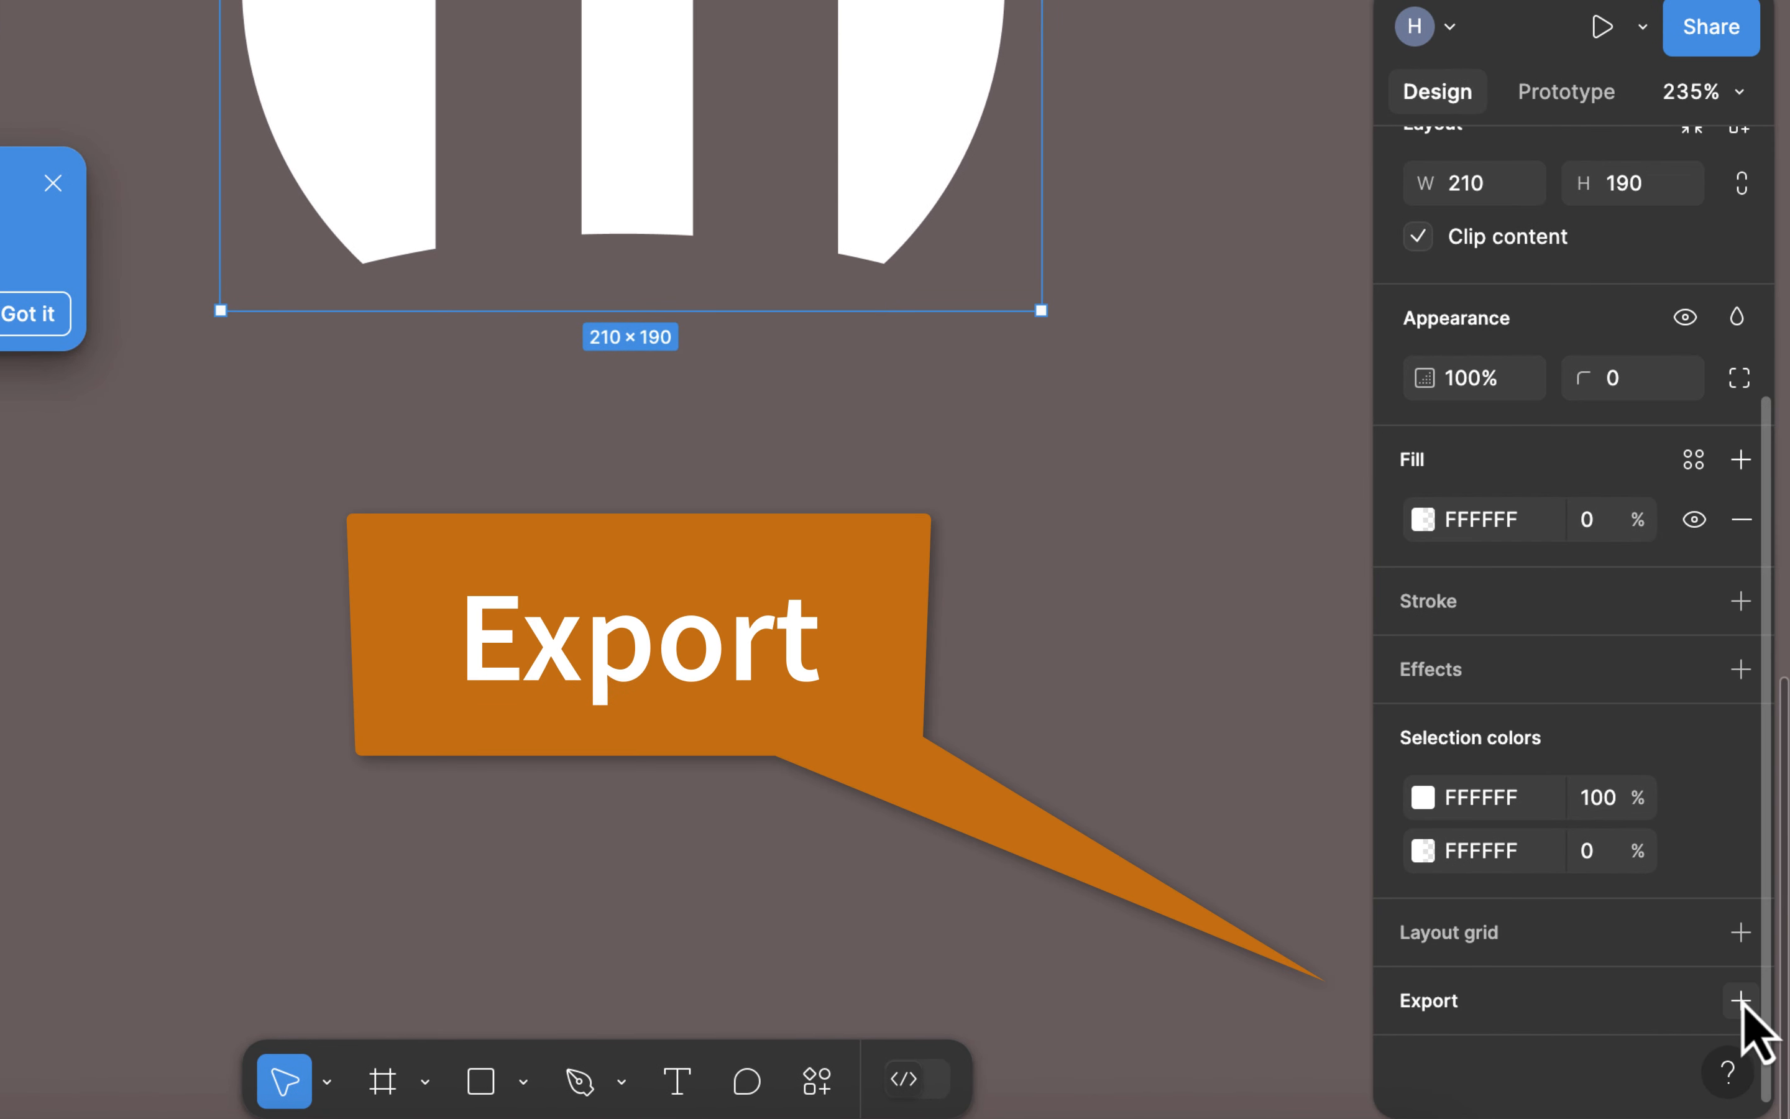
pyautogui.click(1743, 1007)
pyautogui.scroll(-5, 1638, 859)
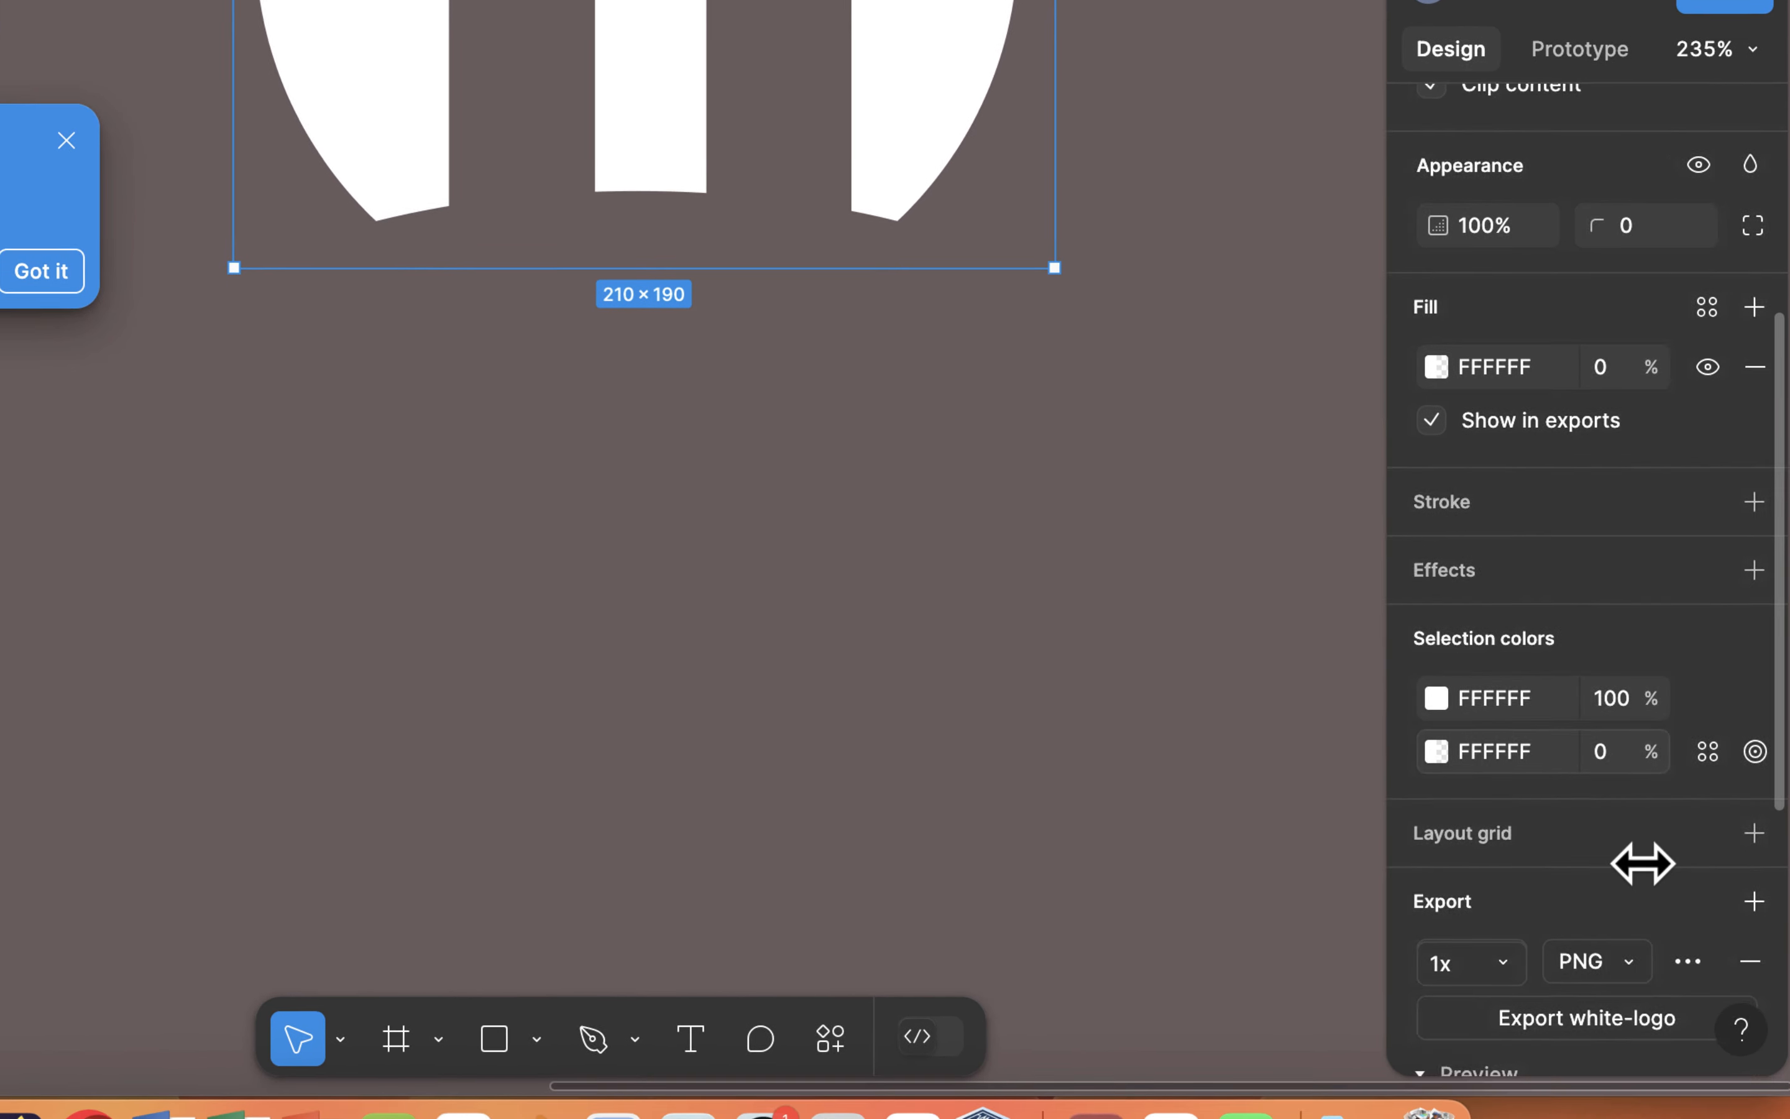
pyautogui.scroll(-5, 1649, 862)
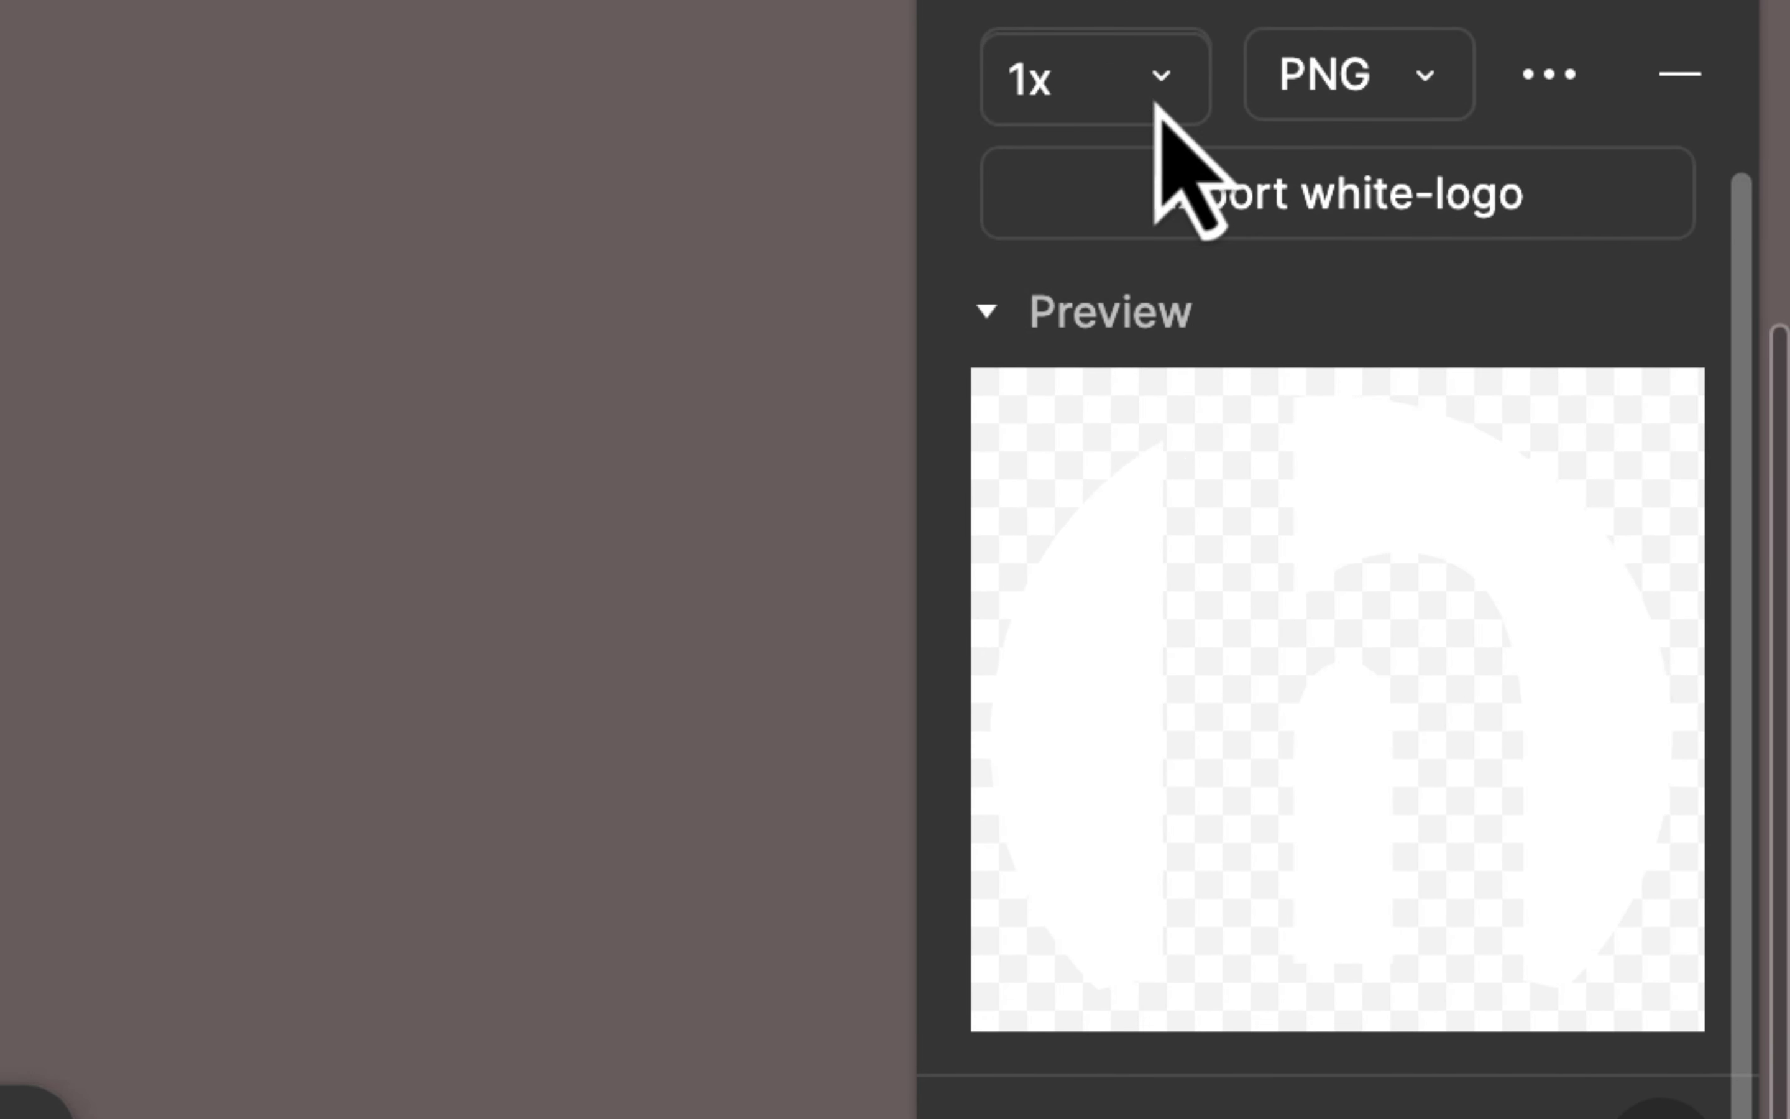
pyautogui.click(1150, 108)
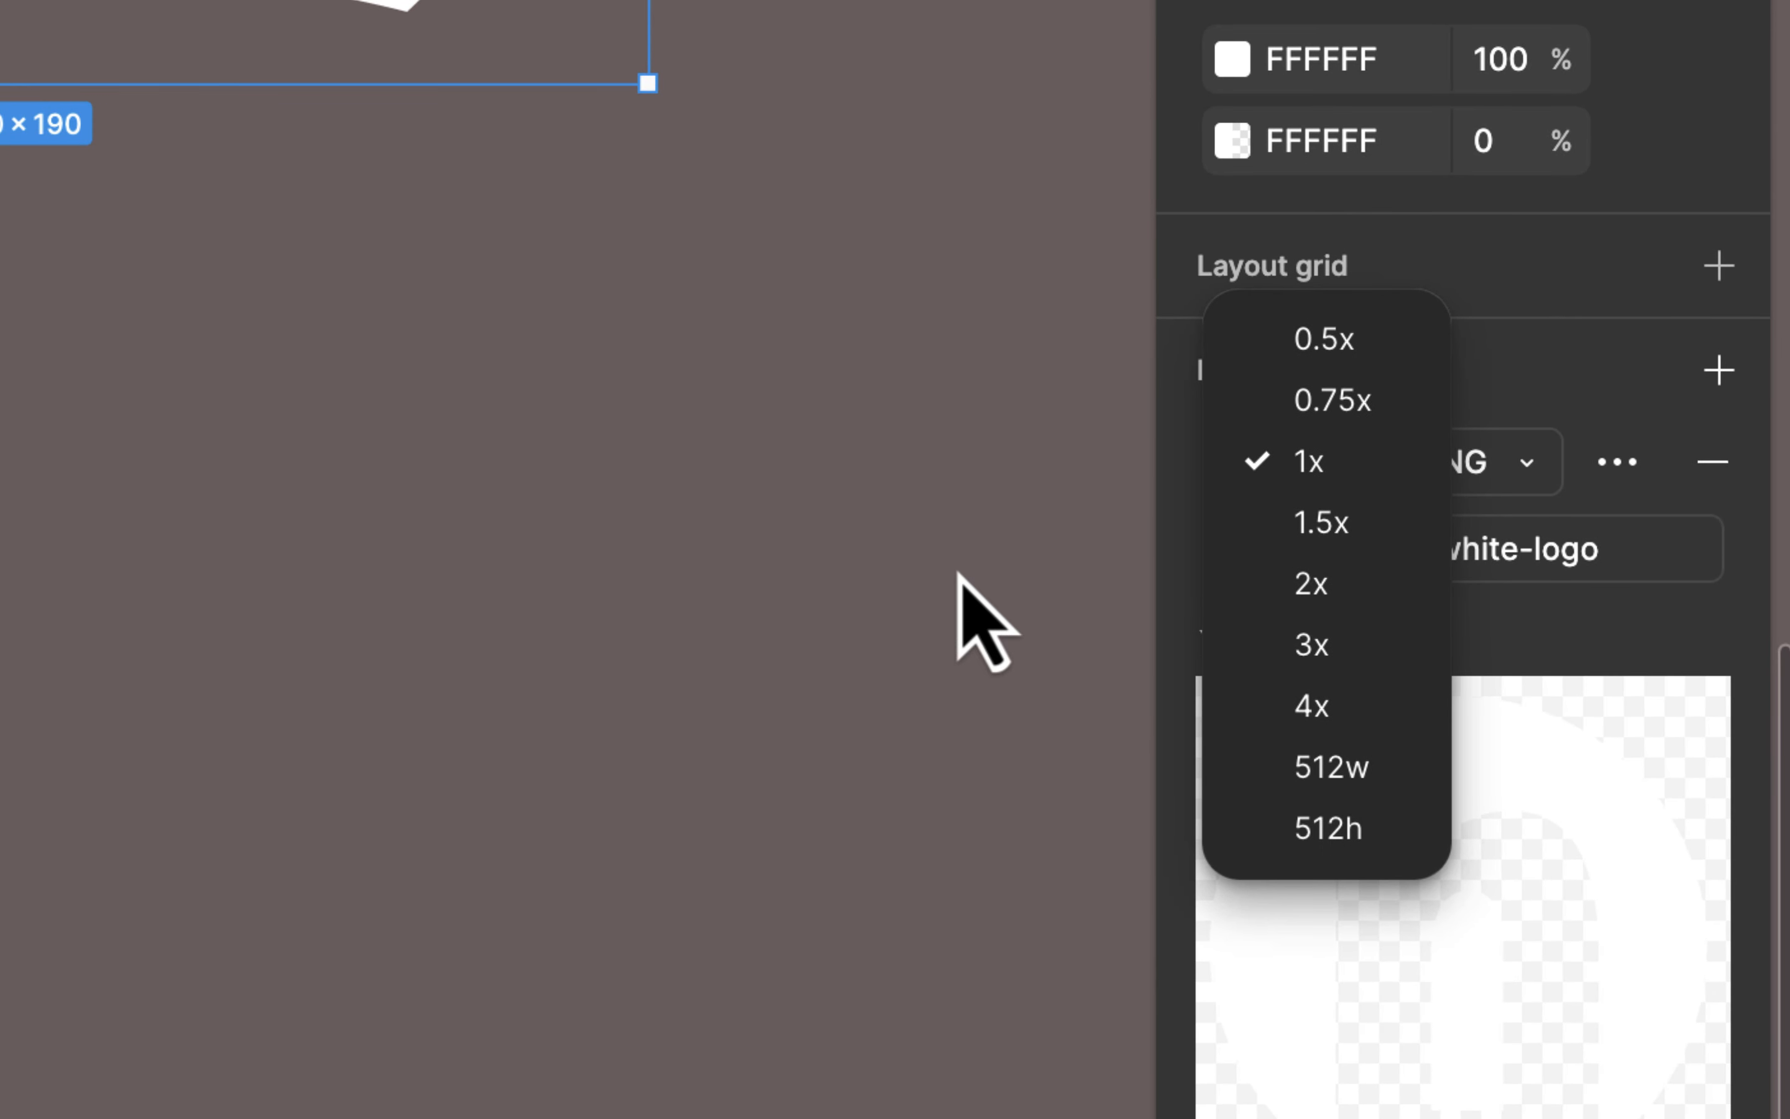
pyautogui.click(946, 586)
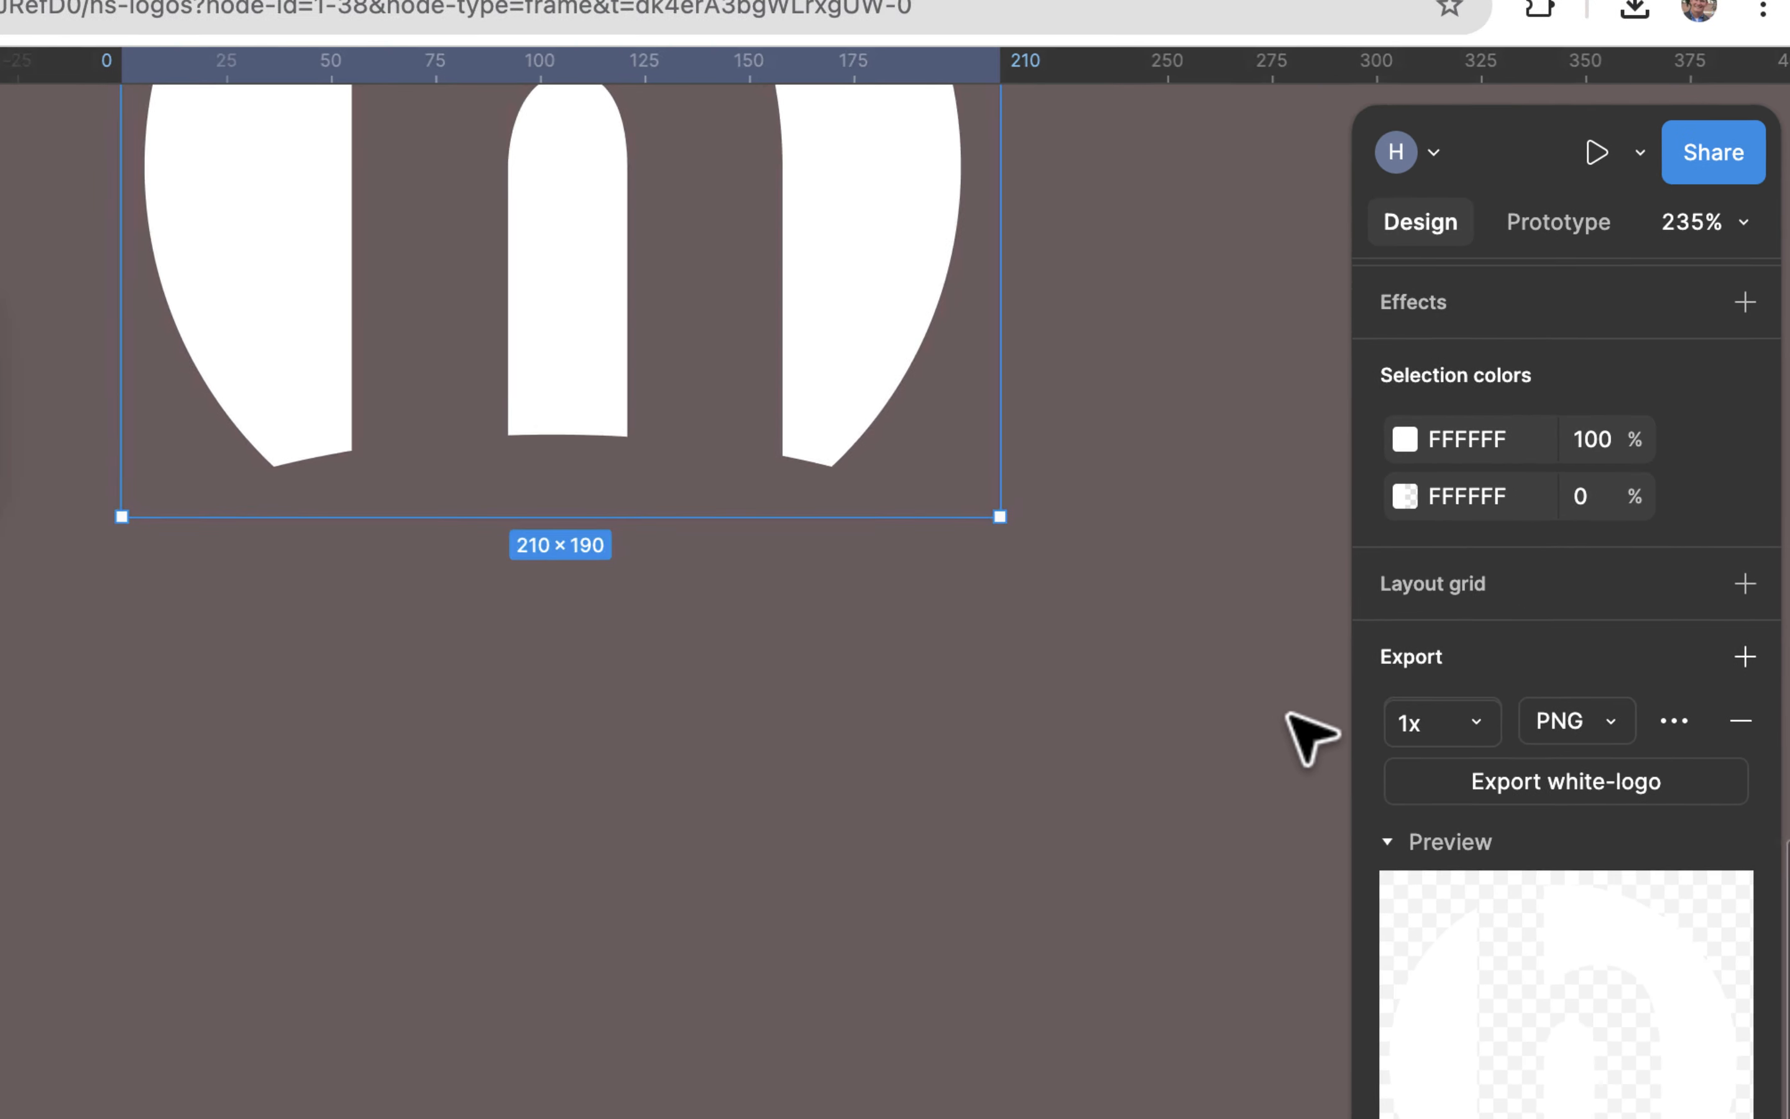
pyautogui.click(1596, 799)
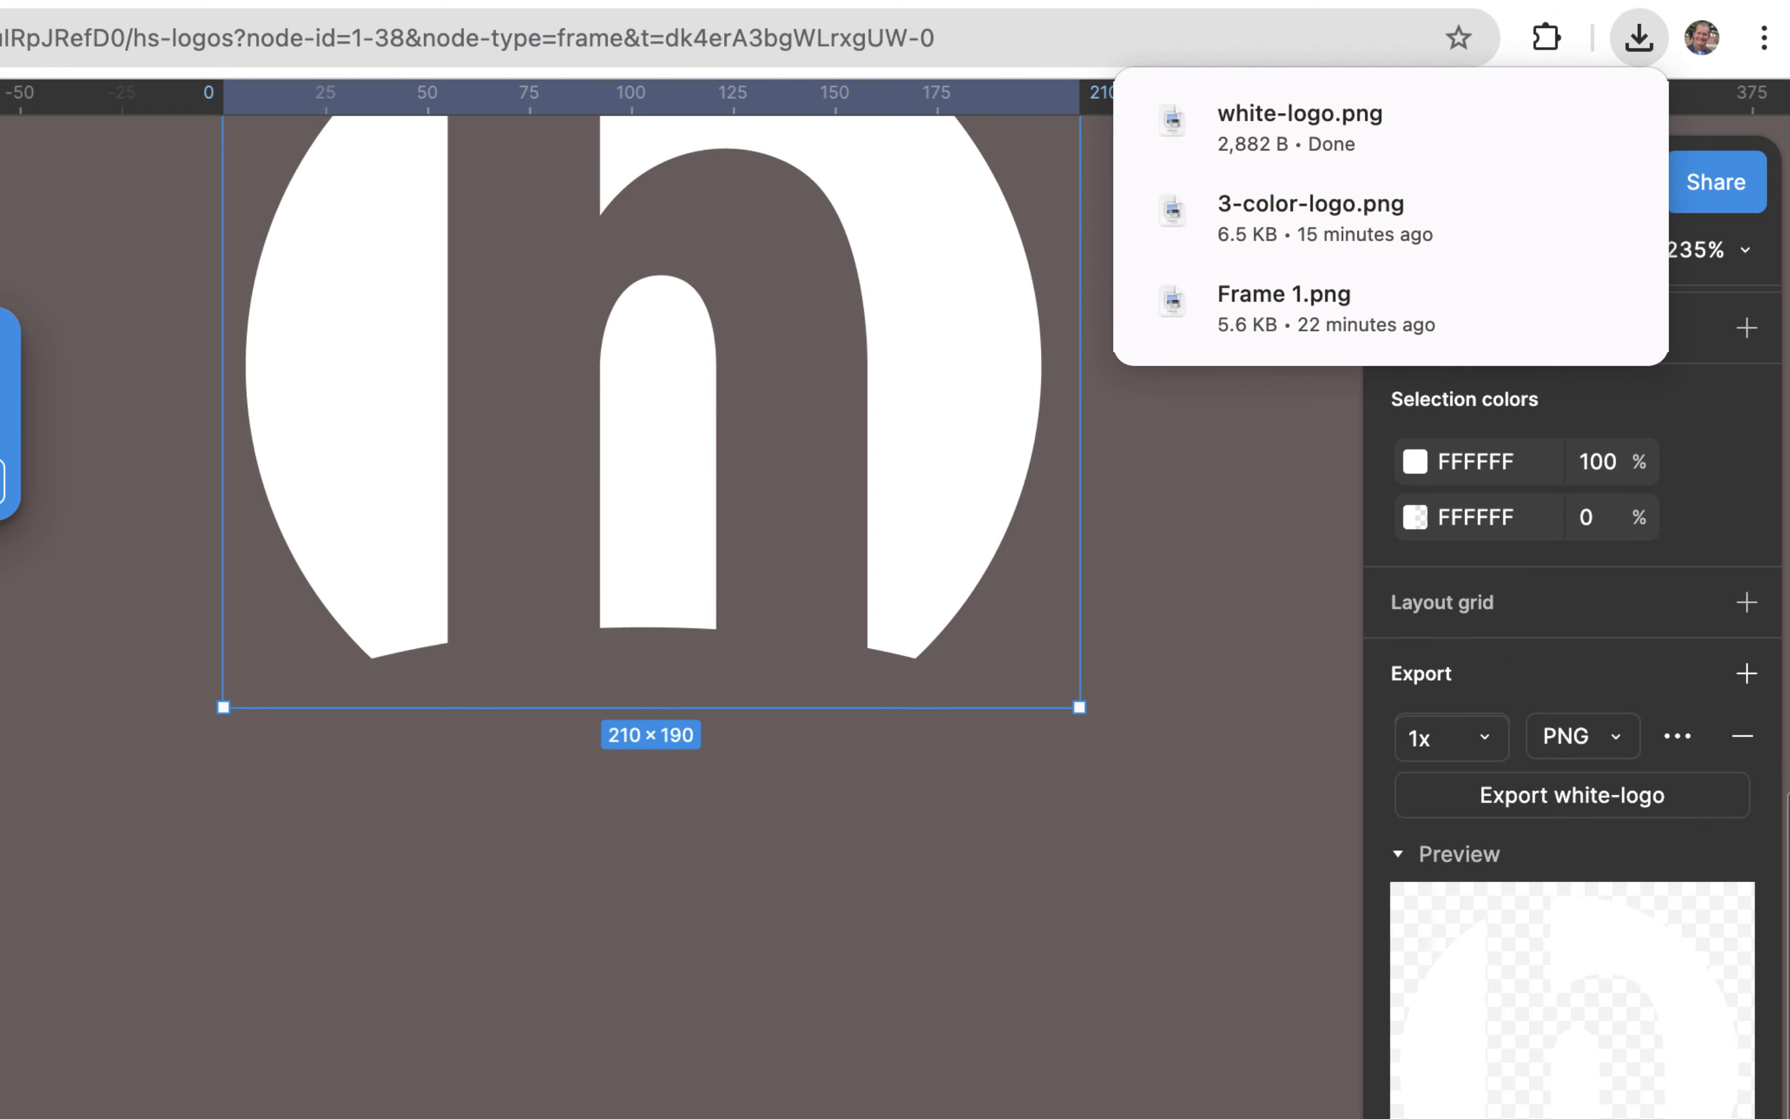
# Step: Switch to Finder, locate white-logo.png in the Downloads folder, and open it to check the exported image
pyautogui.click(311, 1114)
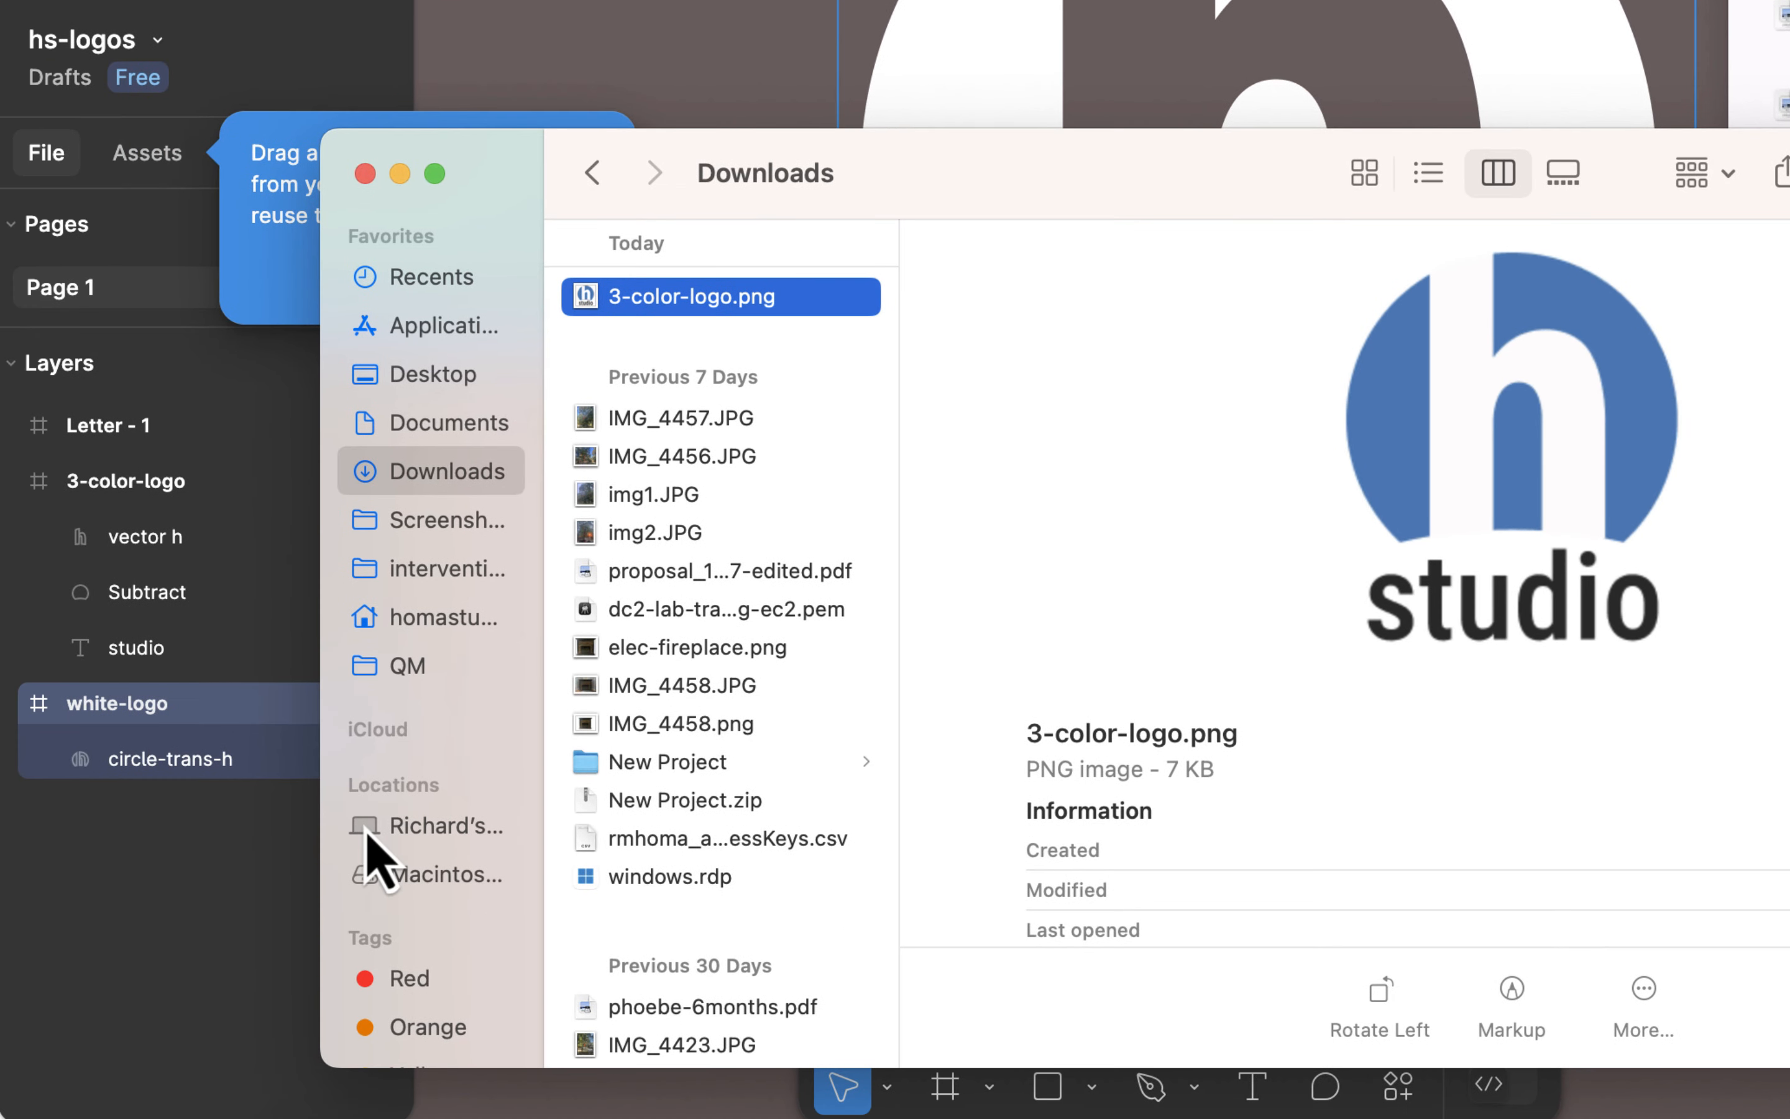
pyautogui.click(443, 477)
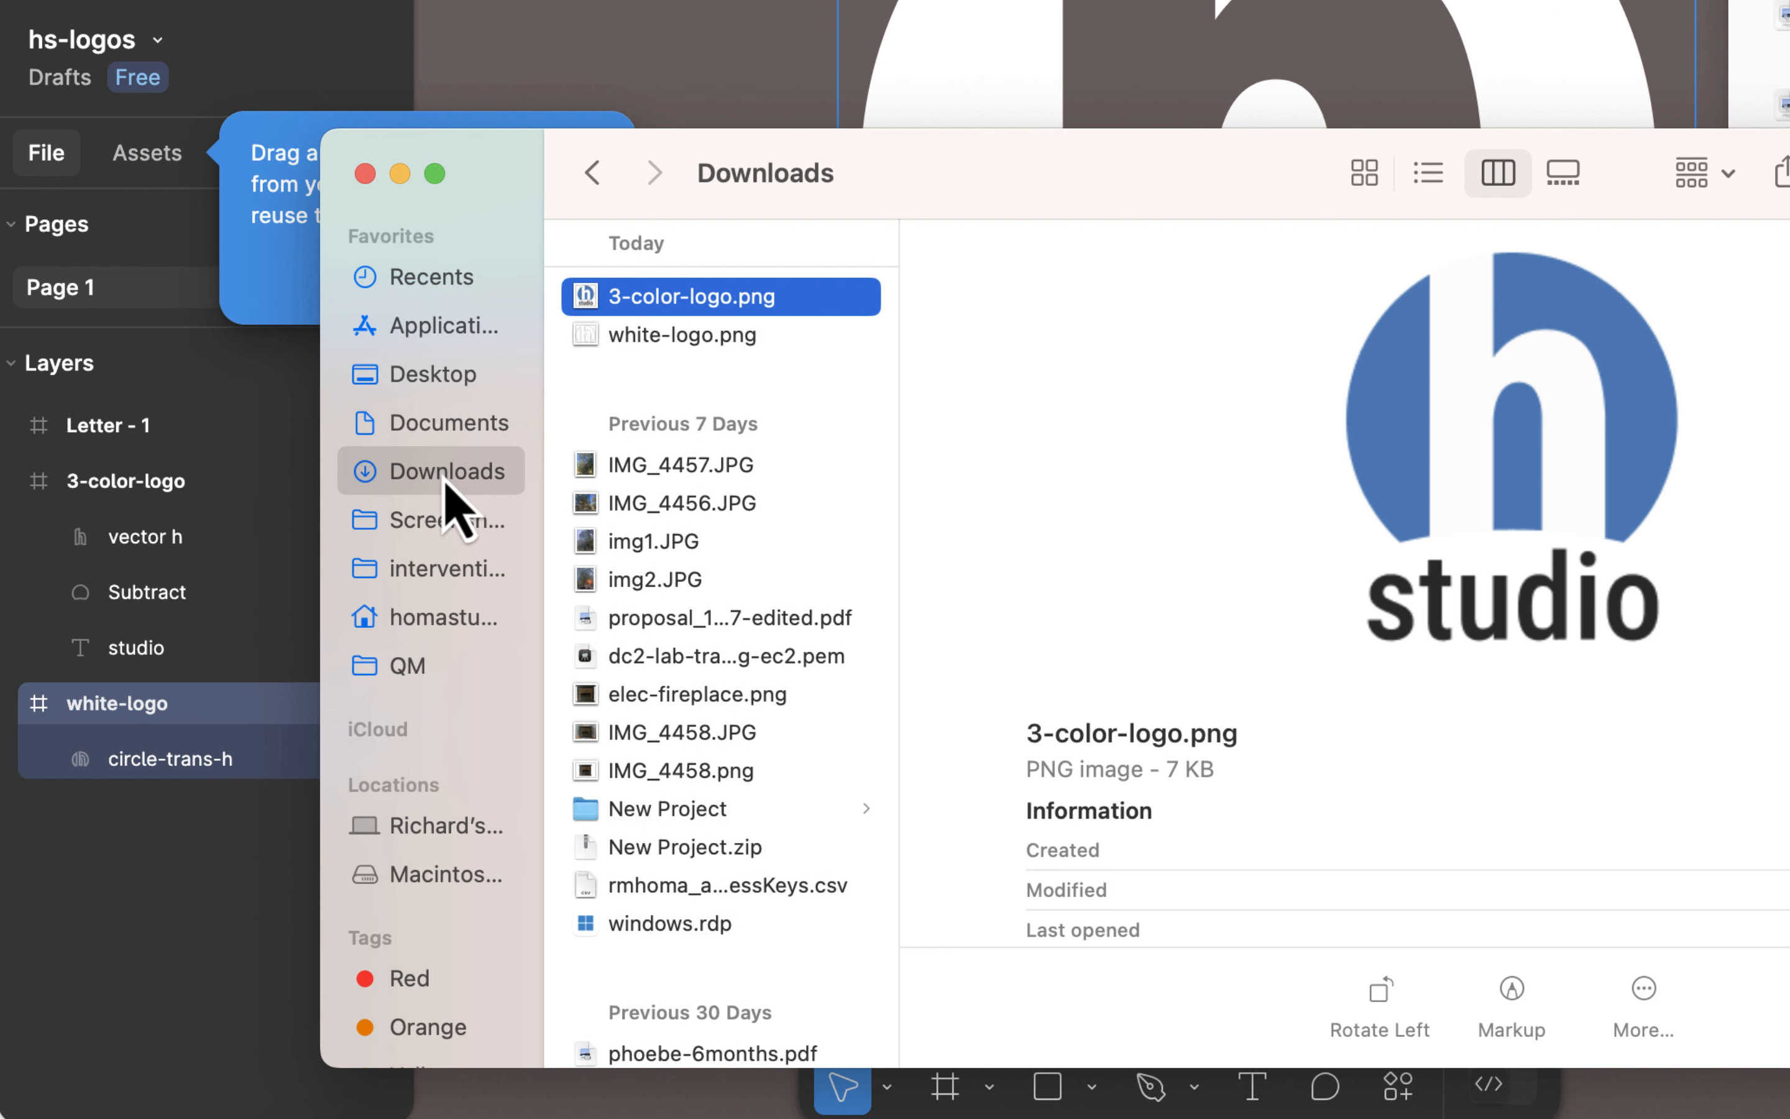
pyautogui.click(732, 337)
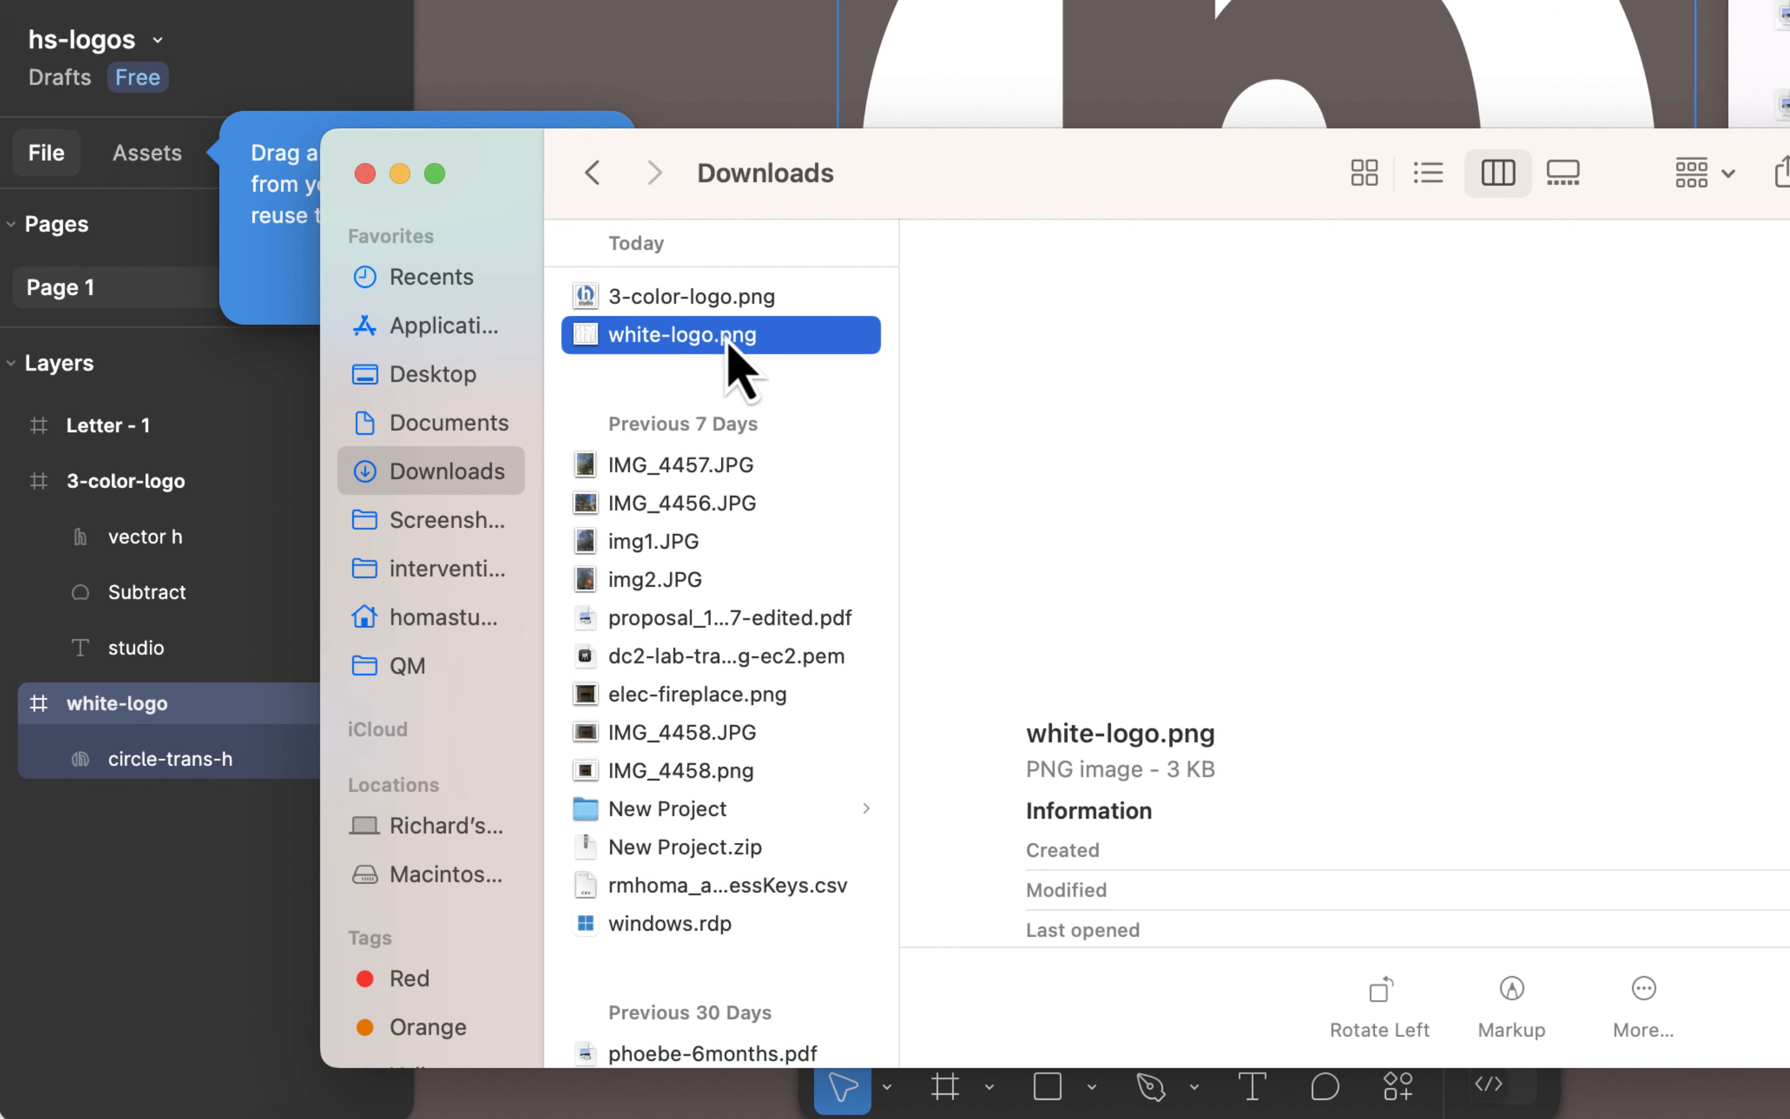
pyautogui.press('space')
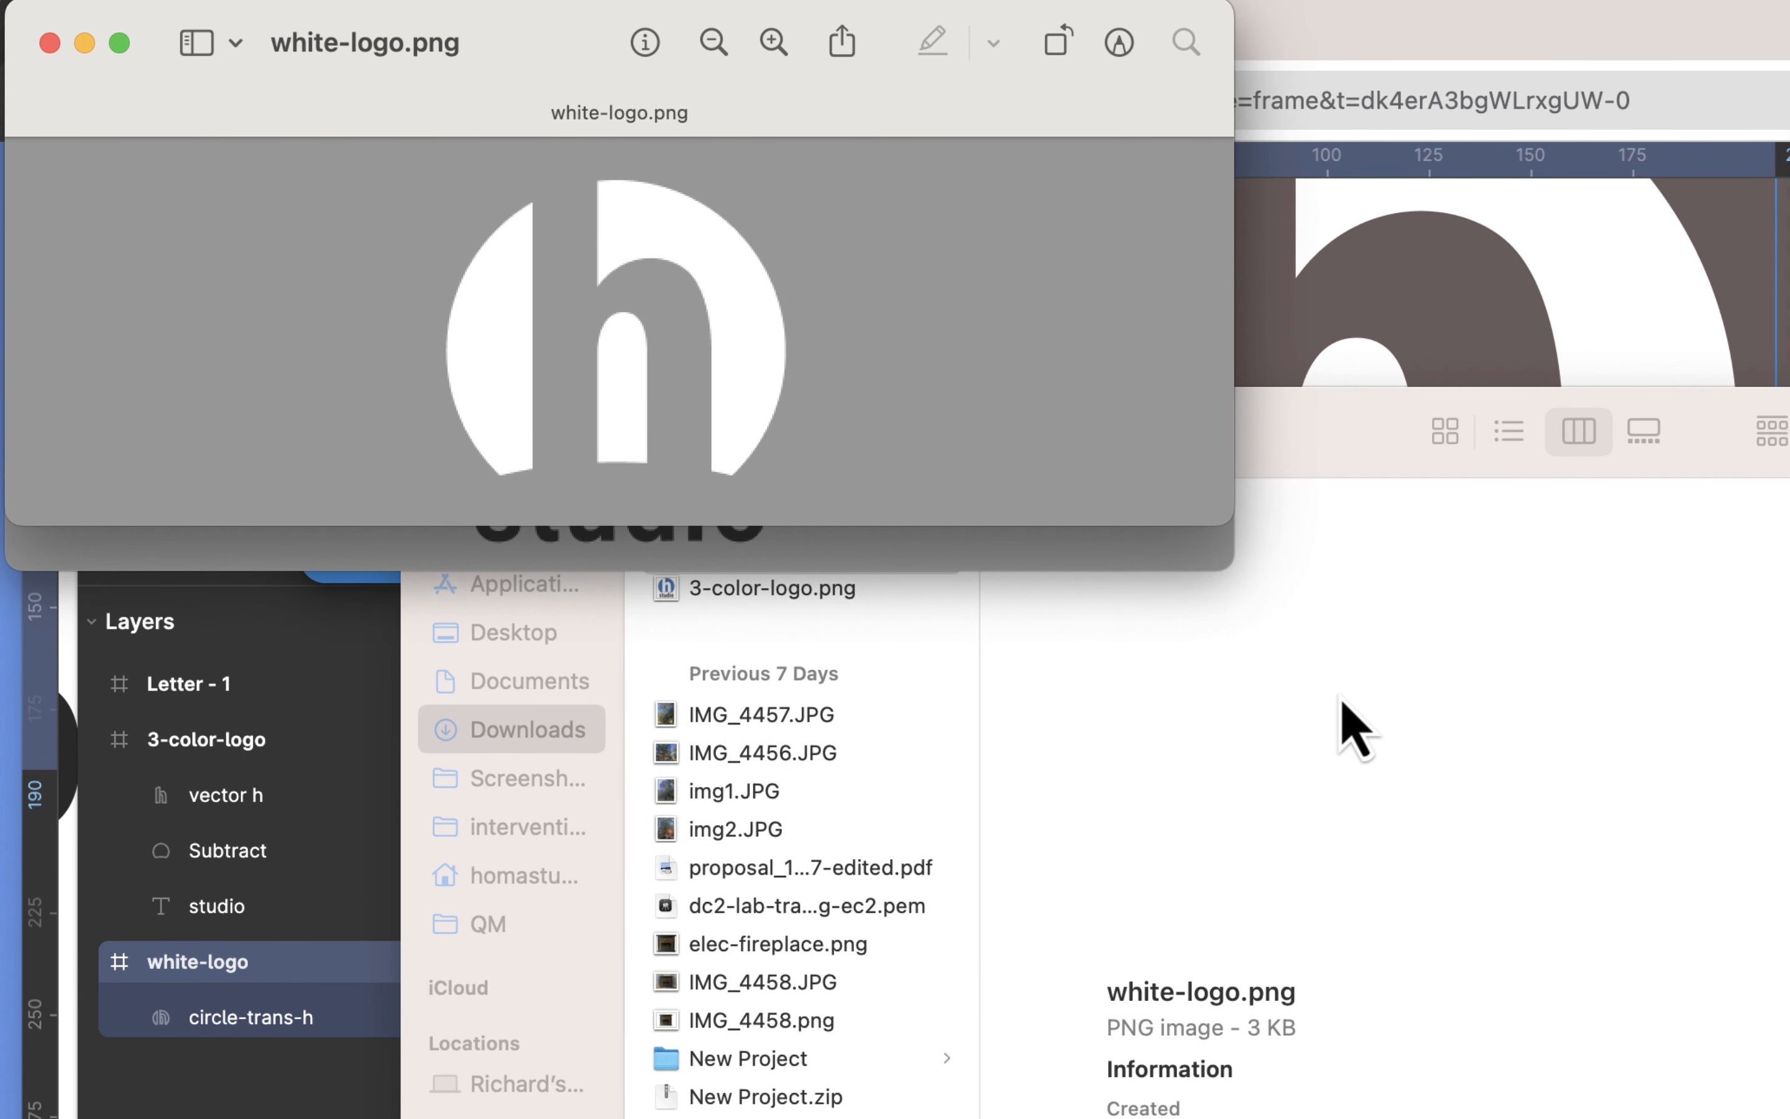
# Step: Switch back to the browser, view the white logo in use on homastudio.com, and return to the hs-logos file
pyautogui.press('super+Tab')
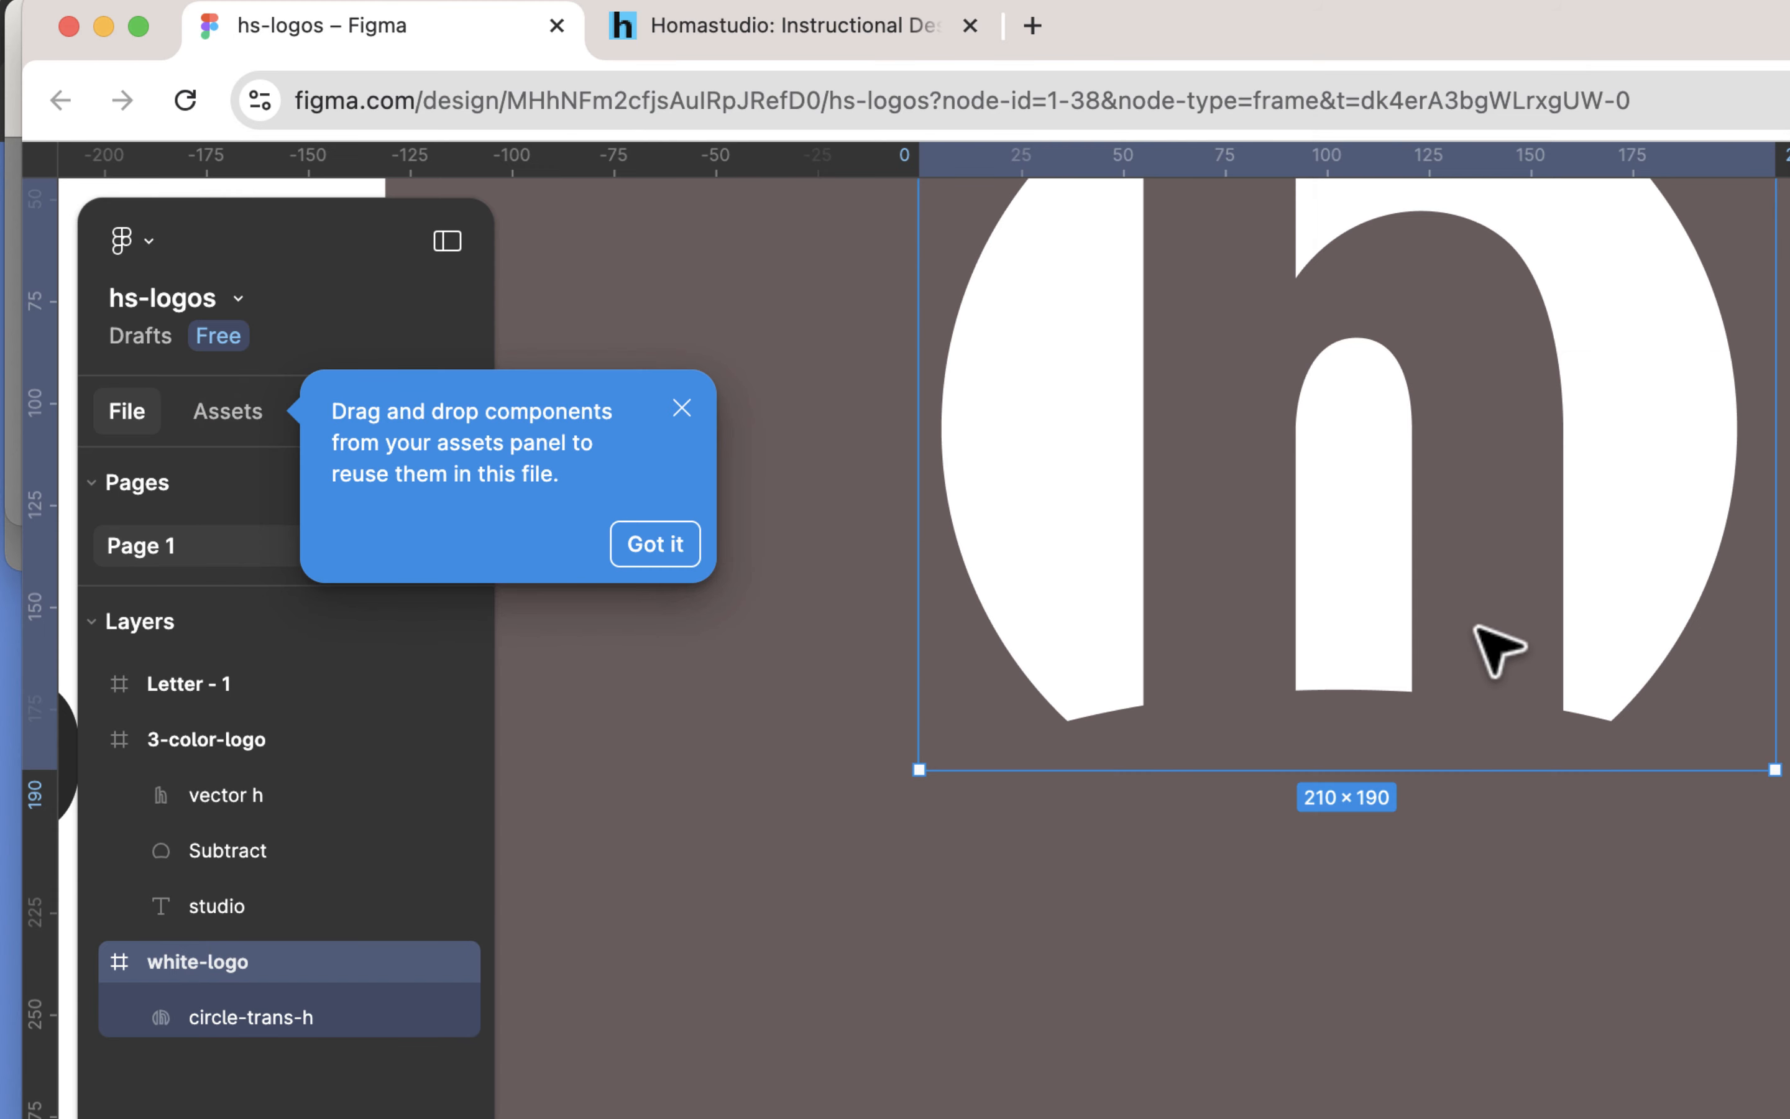
pyautogui.scroll(4, 1478, 629)
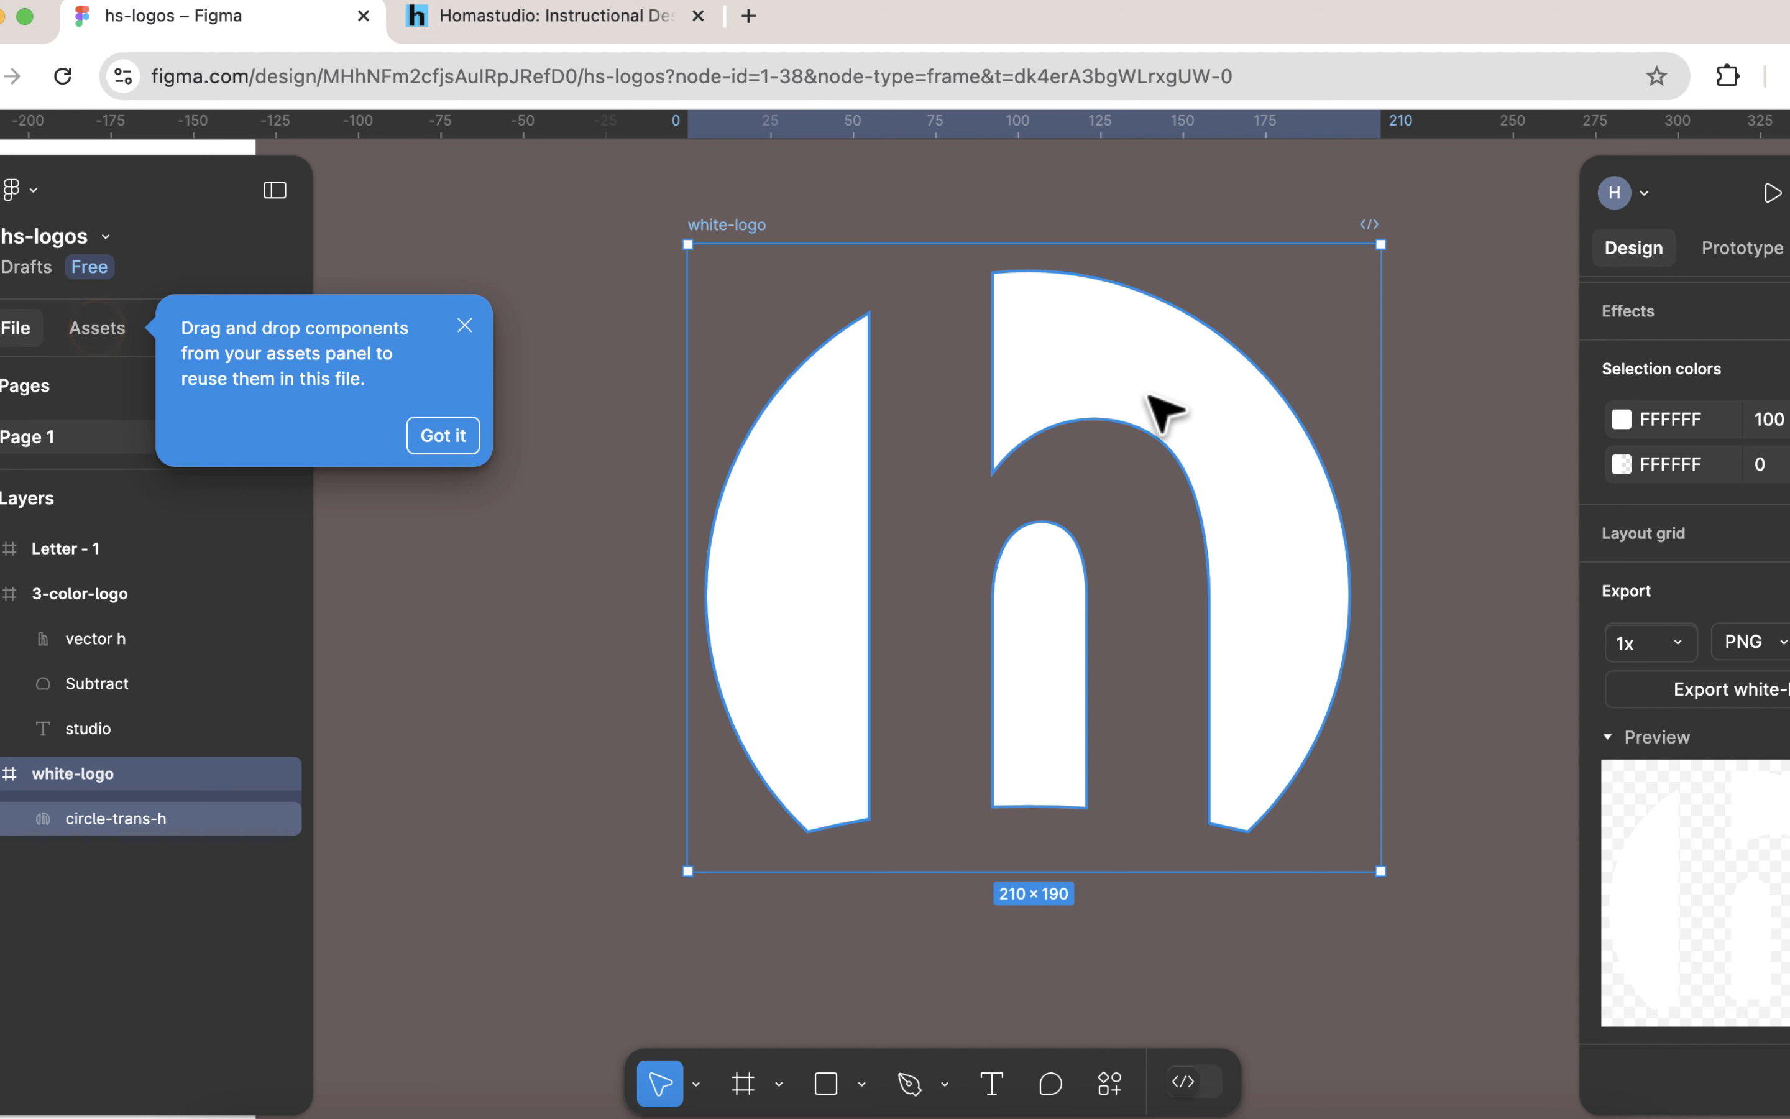
pyautogui.click(608, 30)
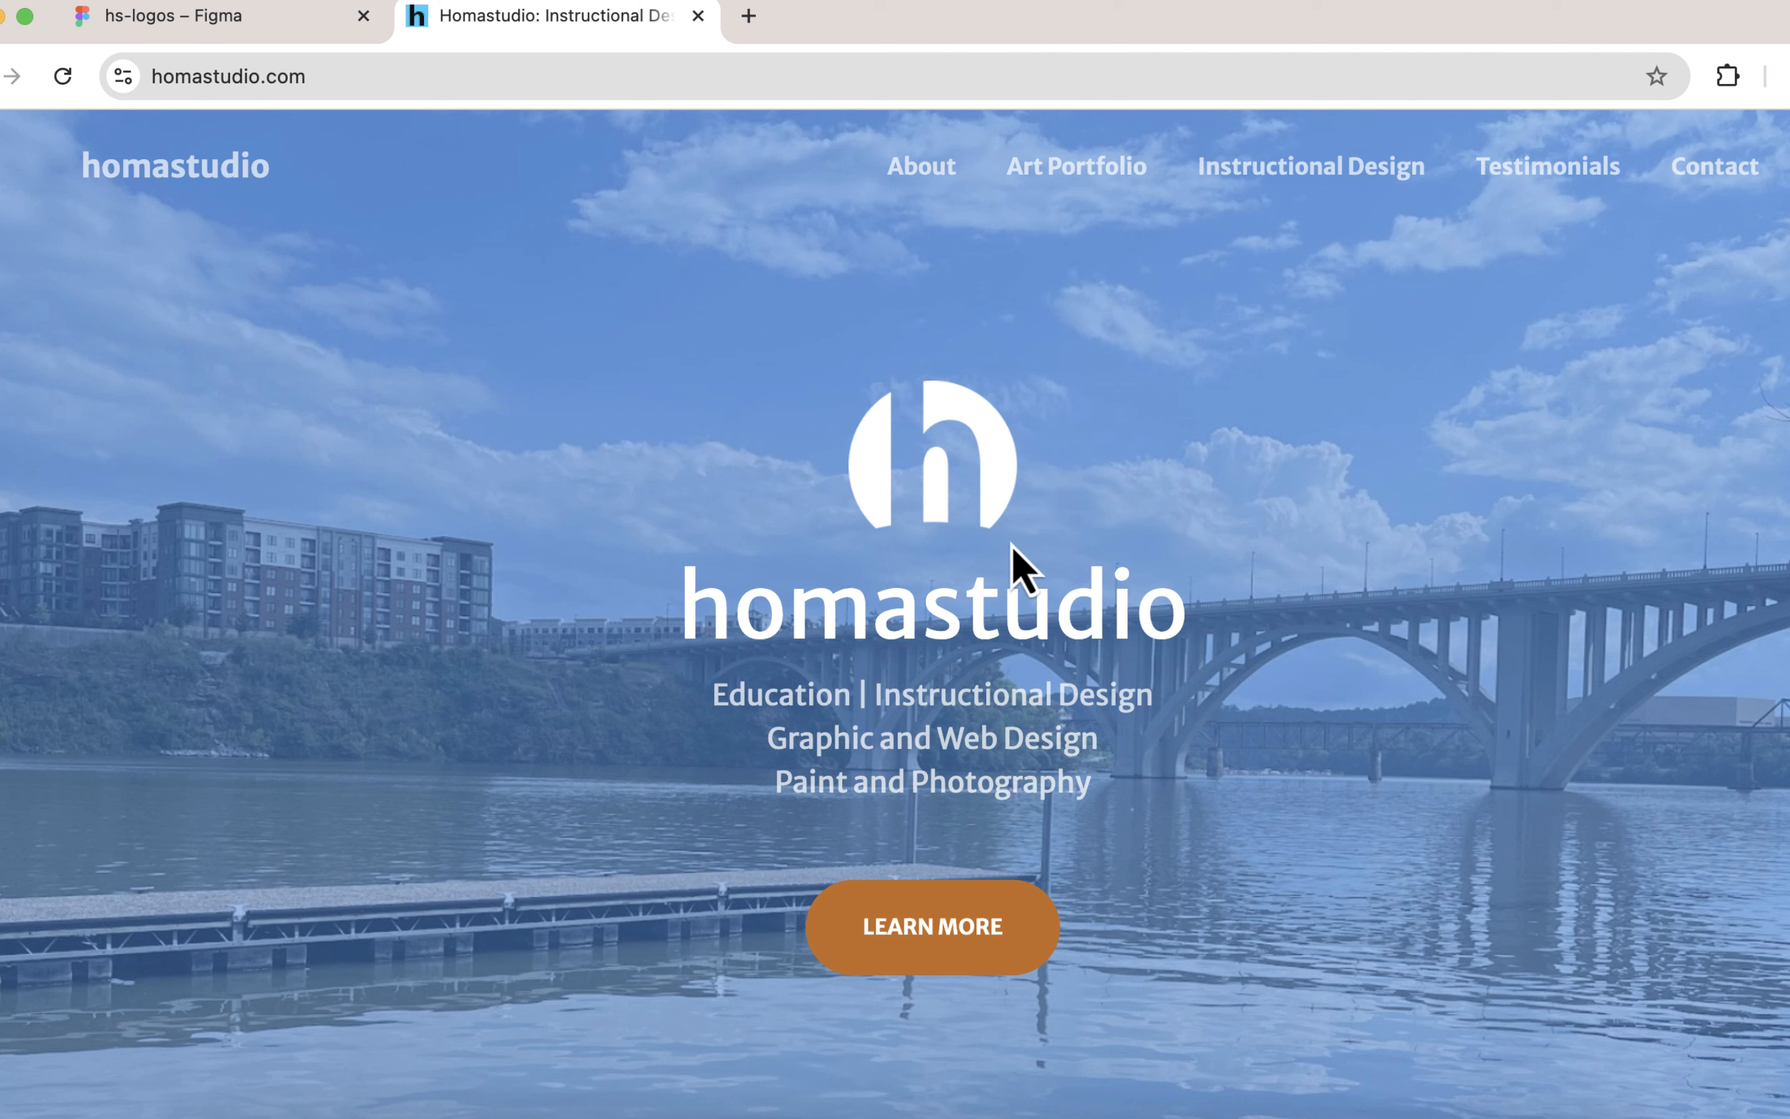
pyautogui.click(222, 20)
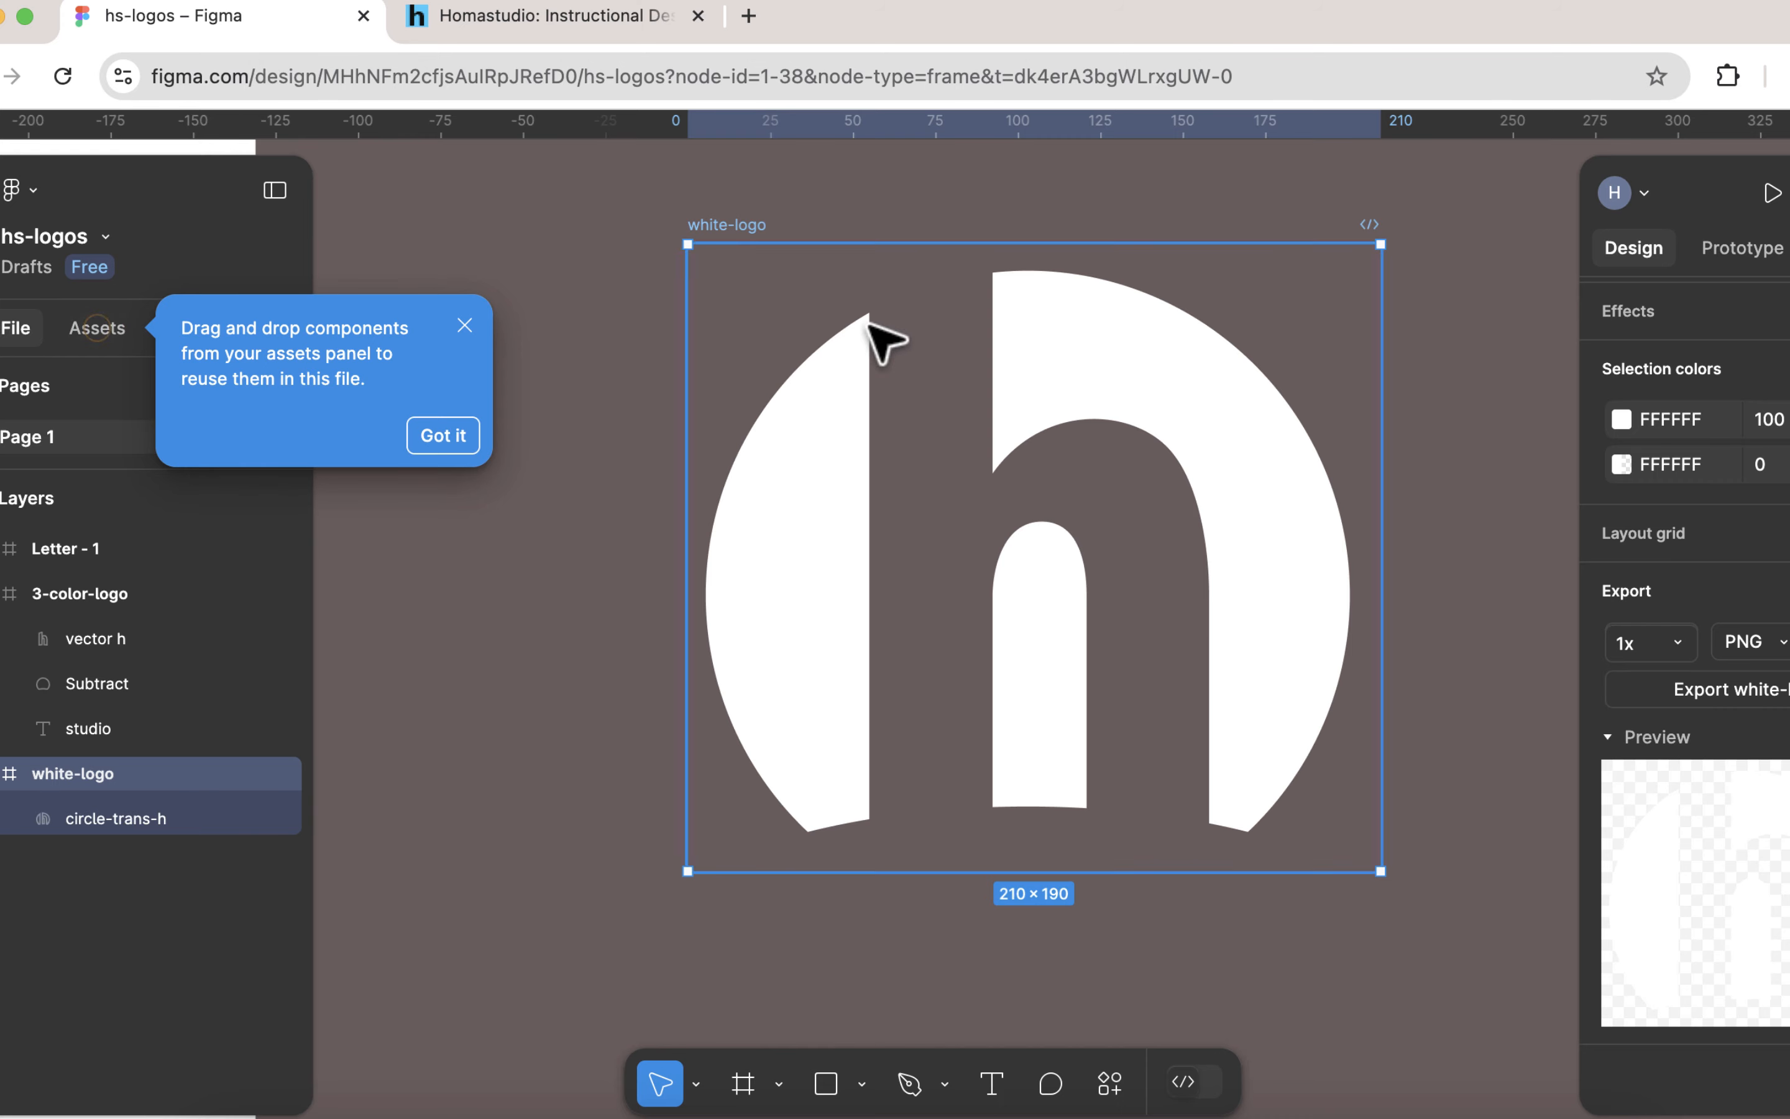